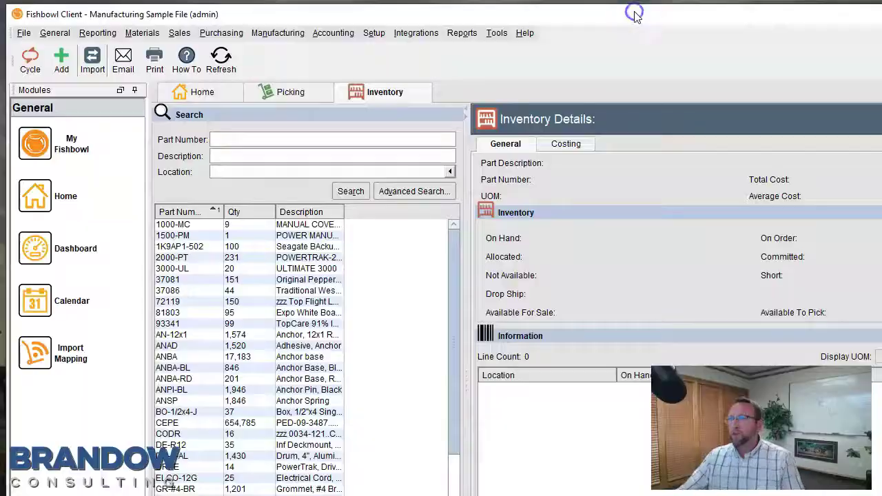
- Start a data import of type Part Product And Vendor Pricing and continue to its preparation instructions
click(24, 33)
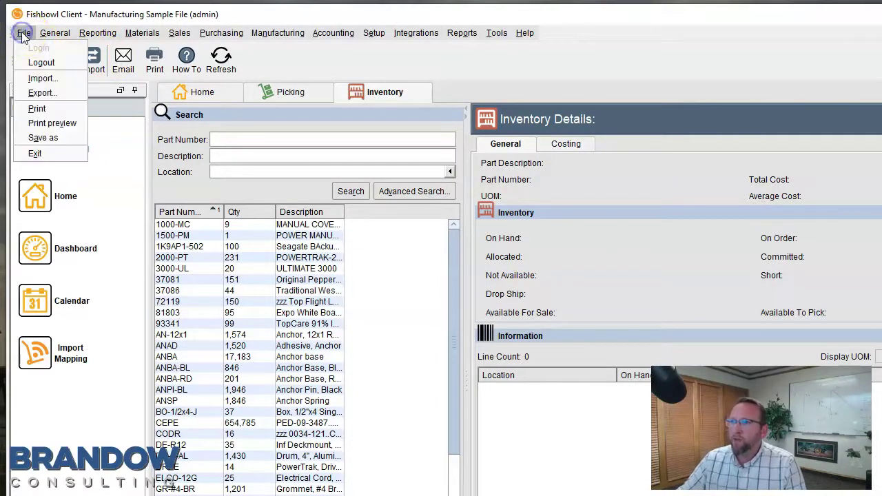
click(43, 80)
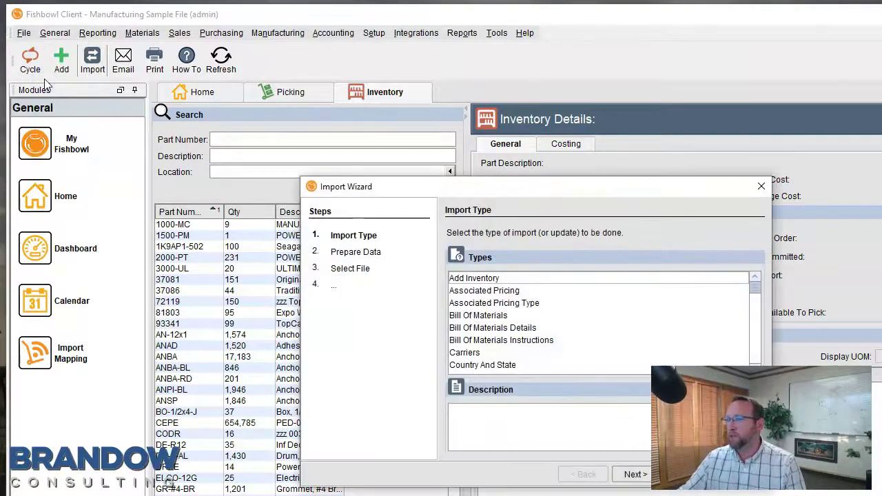
drag(451, 178, 366, 114)
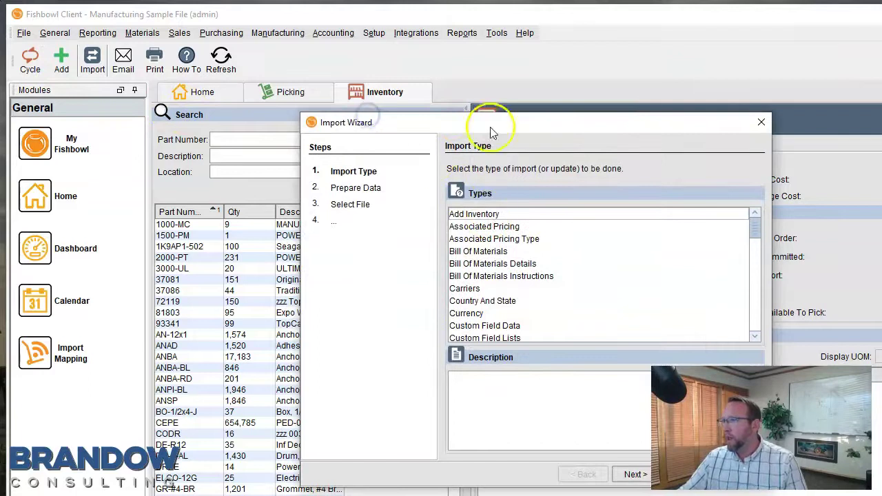
drag(492, 126, 364, 74)
click(384, 202)
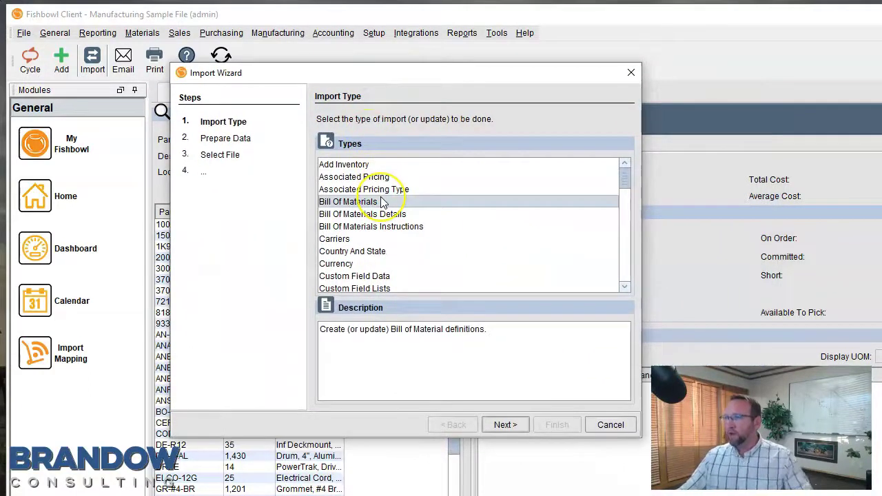
text(part)
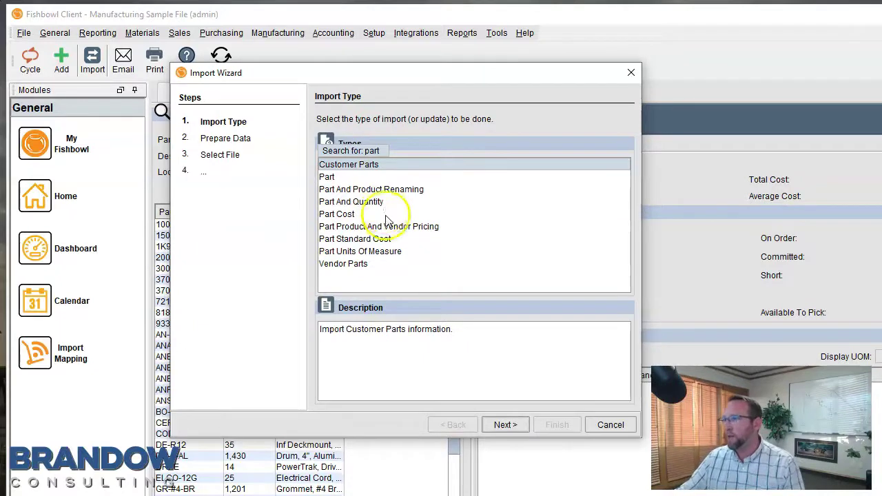
click(347, 228)
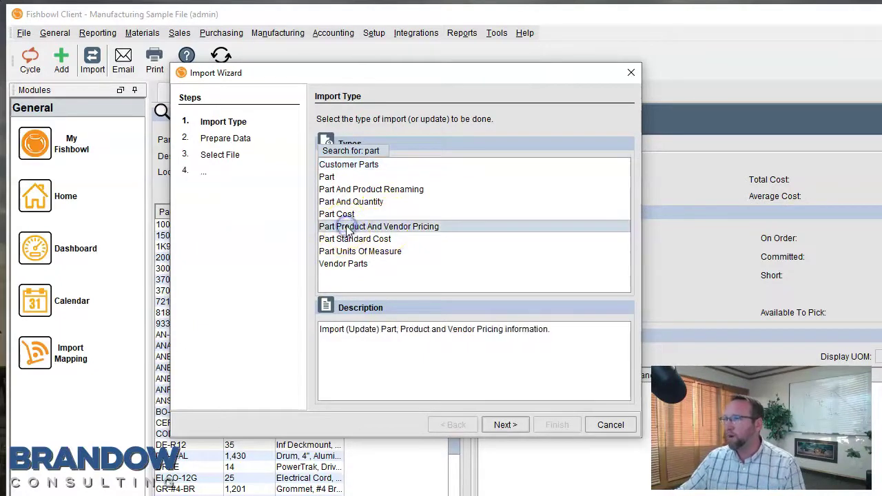
click(502, 424)
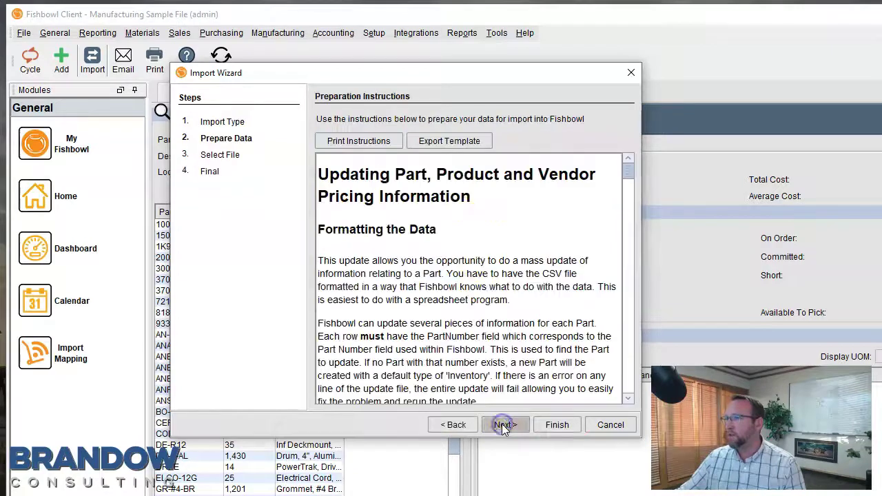
- Export the import template as PPVendorPricing.csv to the Documents folder and open the saved file
click(433, 141)
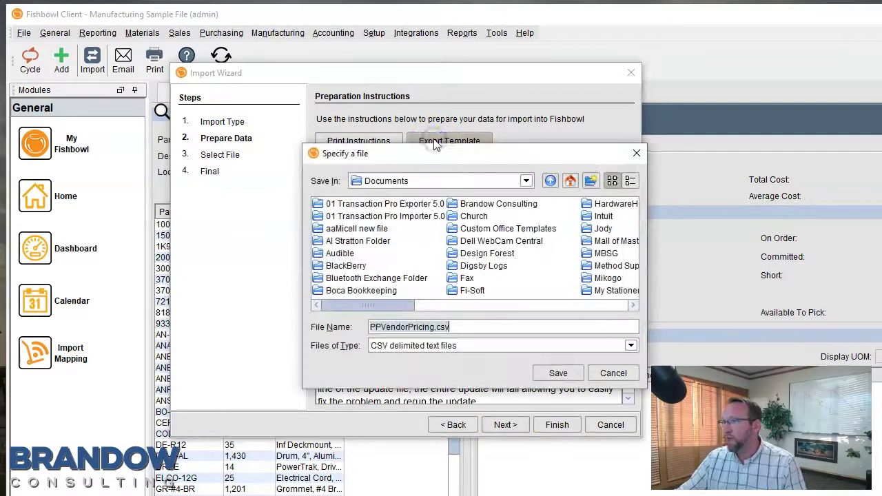
click(556, 372)
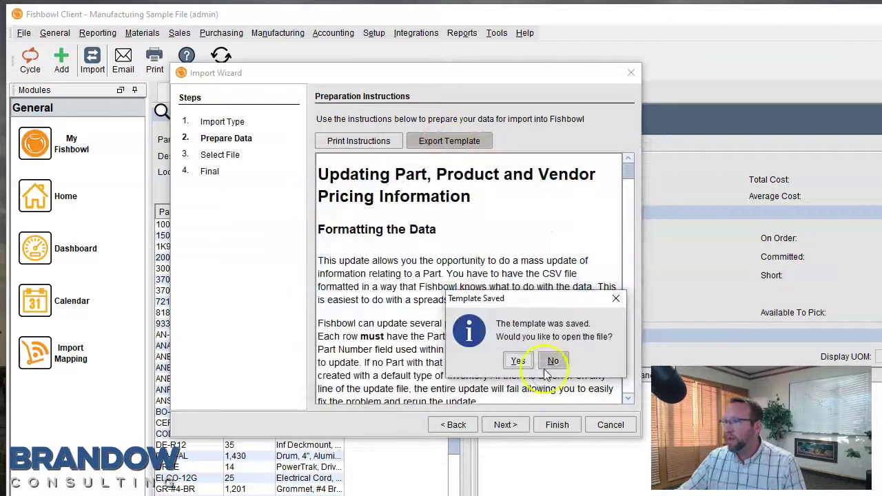
click(517, 361)
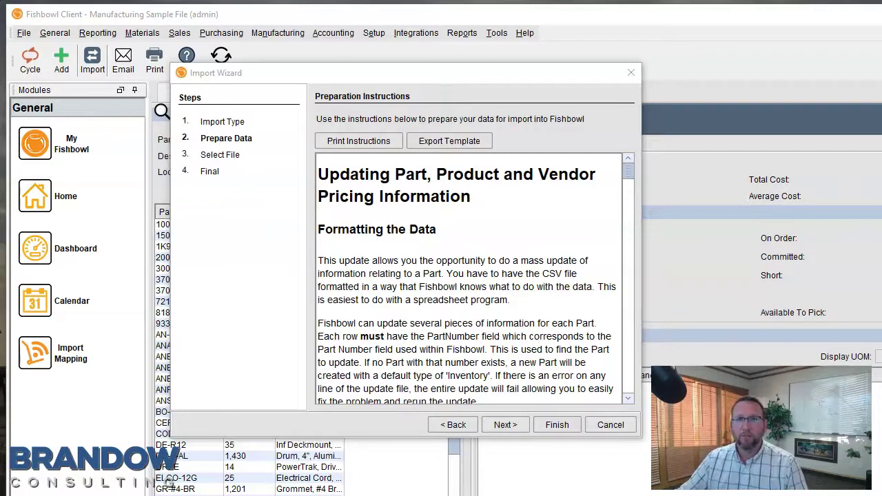
- Review the import file selection and the CSV field descriptions for parts and products, and cancel the import wizard
click(501, 425)
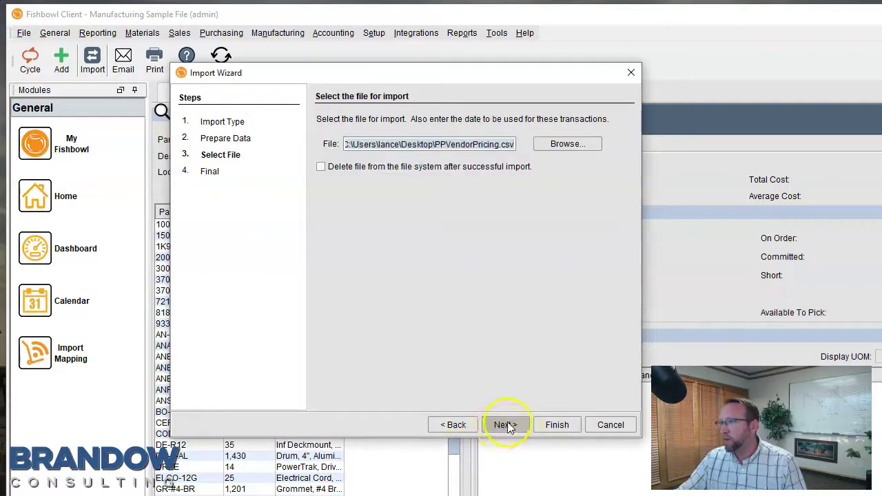
click(456, 425)
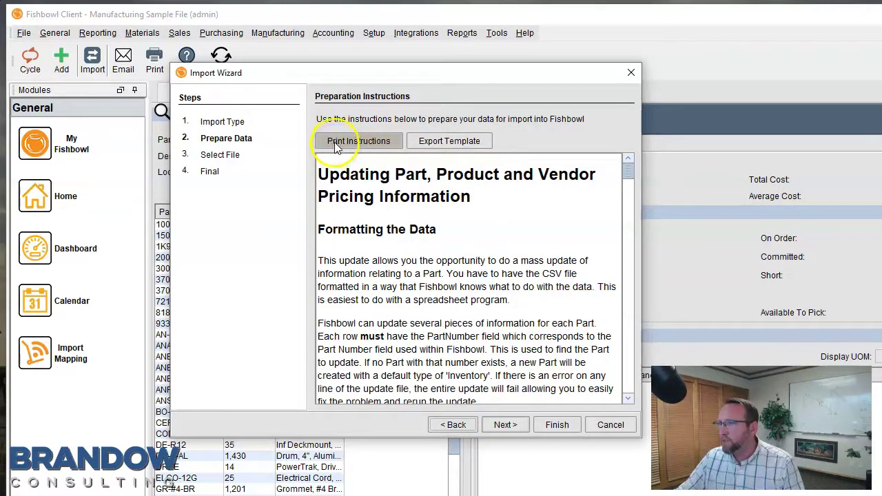
drag(630, 172, 630, 205)
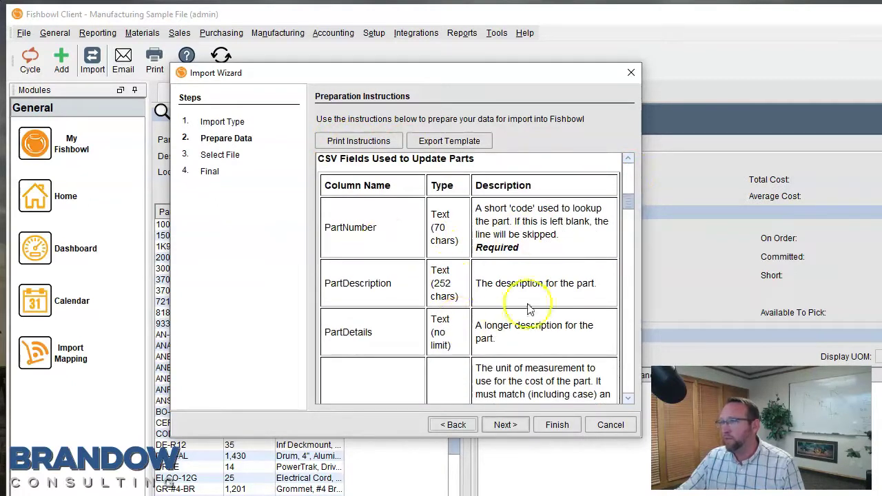
drag(627, 204, 622, 335)
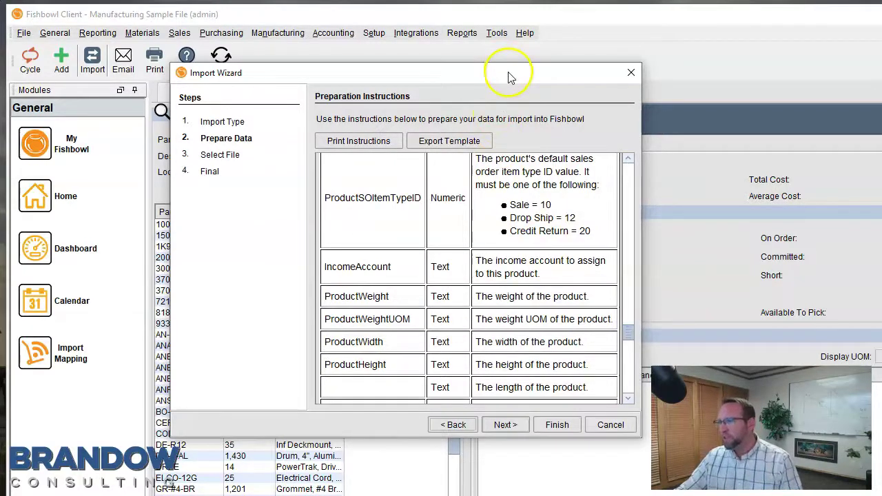
click(609, 425)
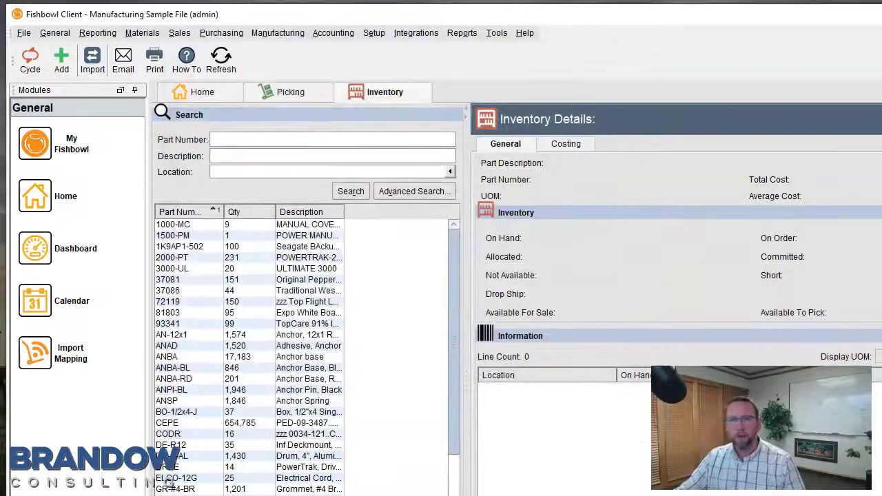
- Switch to the PPVendorPricing spreadsheet in Excel and widen the PartNumber and PartDescription columns so their entries are readable
key(alt+Tab)
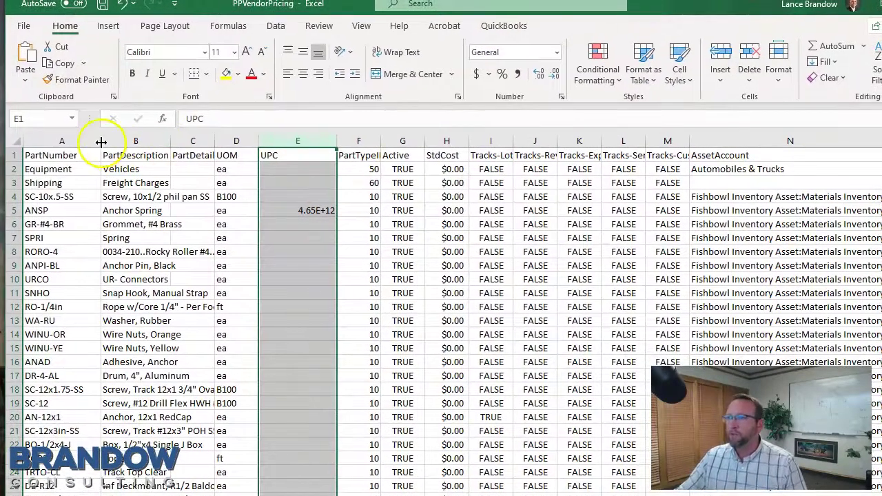
drag(101, 141, 118, 140)
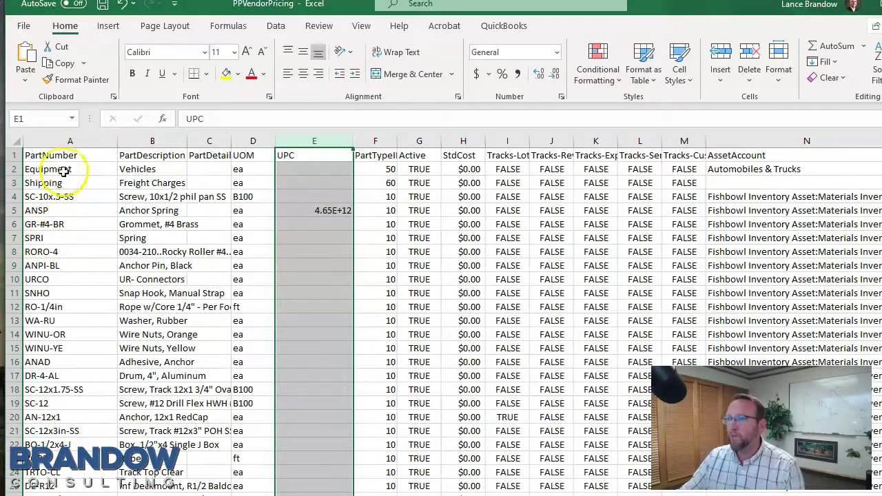
click(54, 222)
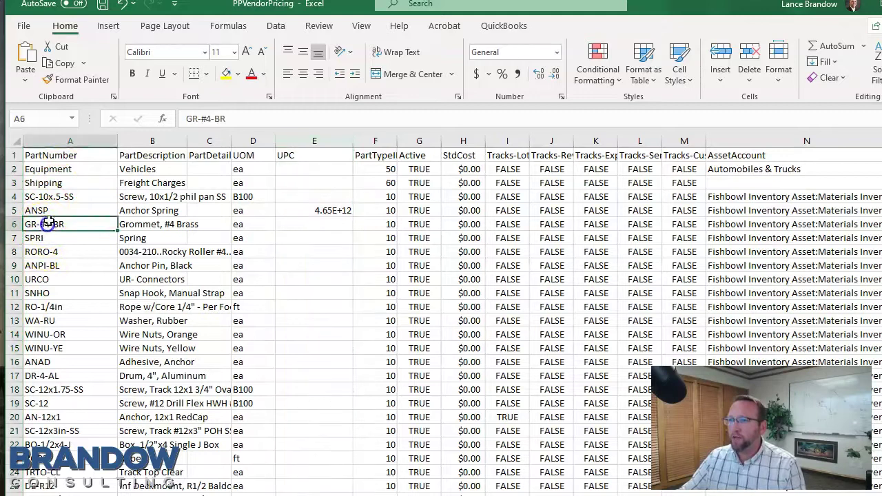
drag(58, 196, 61, 396)
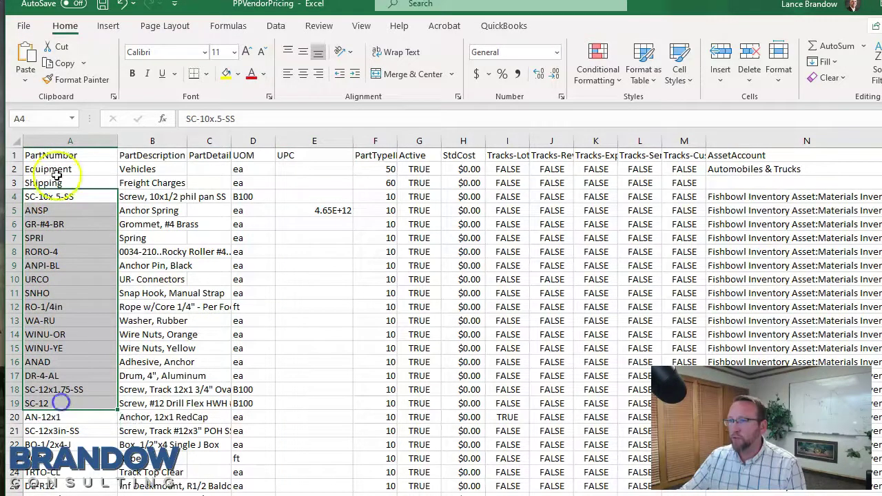
drag(49, 172, 52, 449)
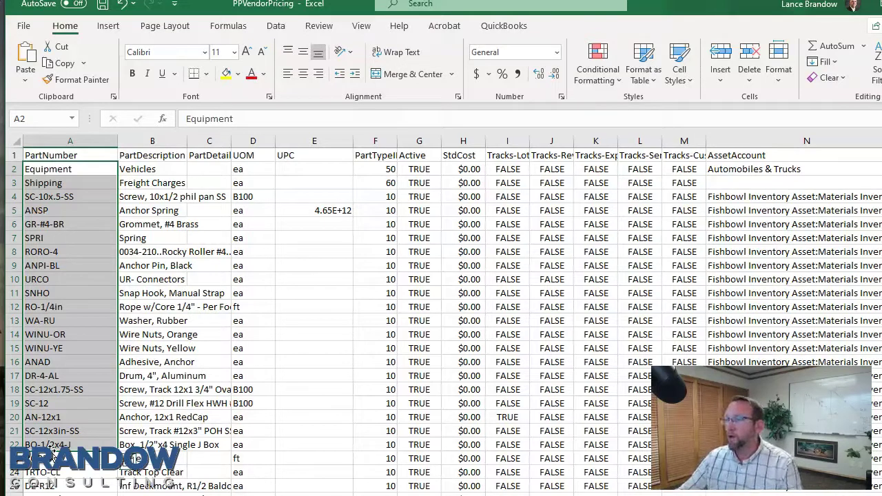
drag(187, 140, 251, 138)
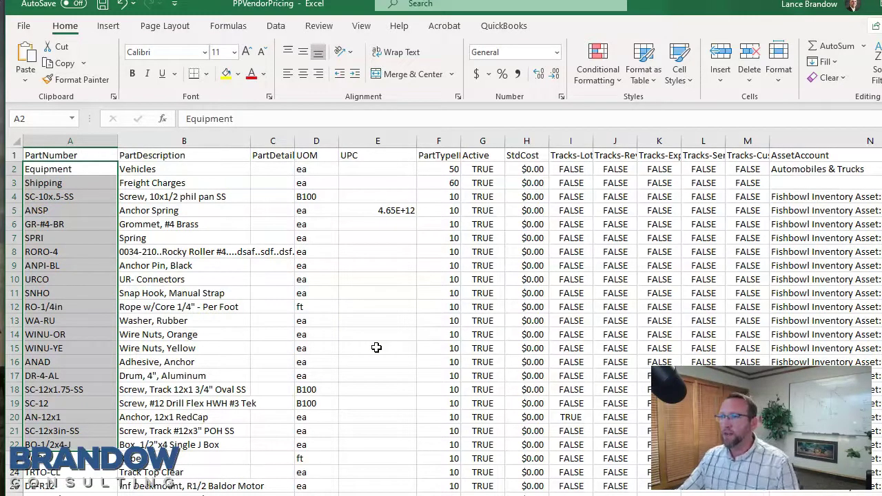
drag(251, 142, 286, 141)
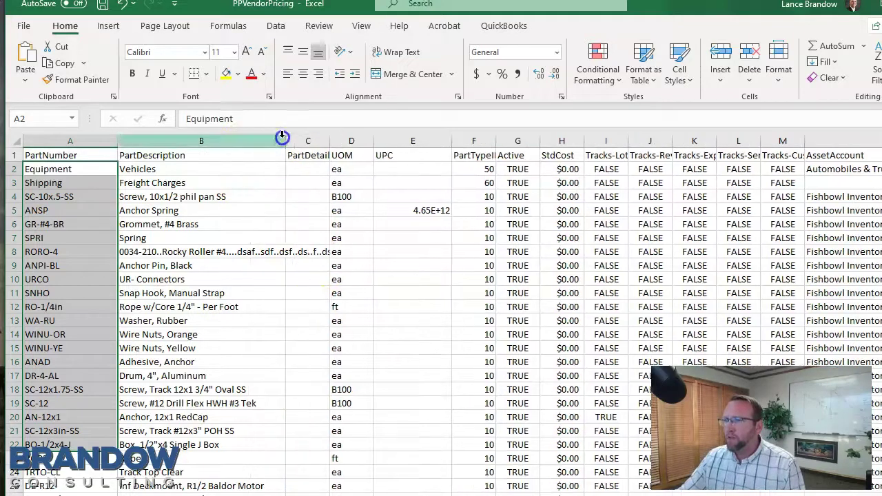
- Highlight the UOM values in cells D2 to D23 to review the units of measure
click(201, 141)
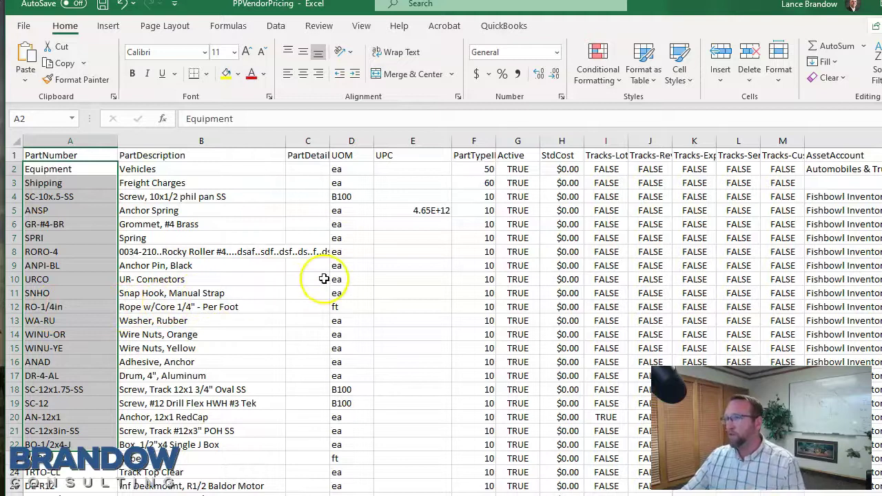
drag(344, 169, 355, 456)
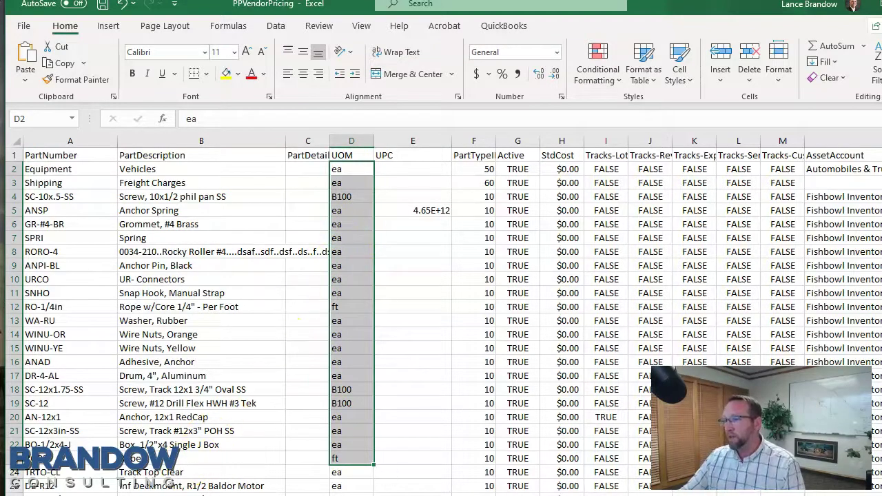
key(ctrl+v)
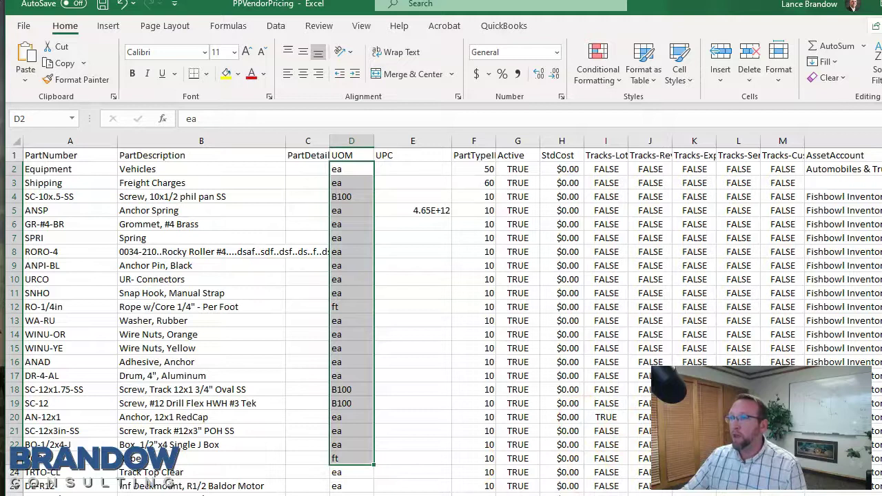
click(351, 169)
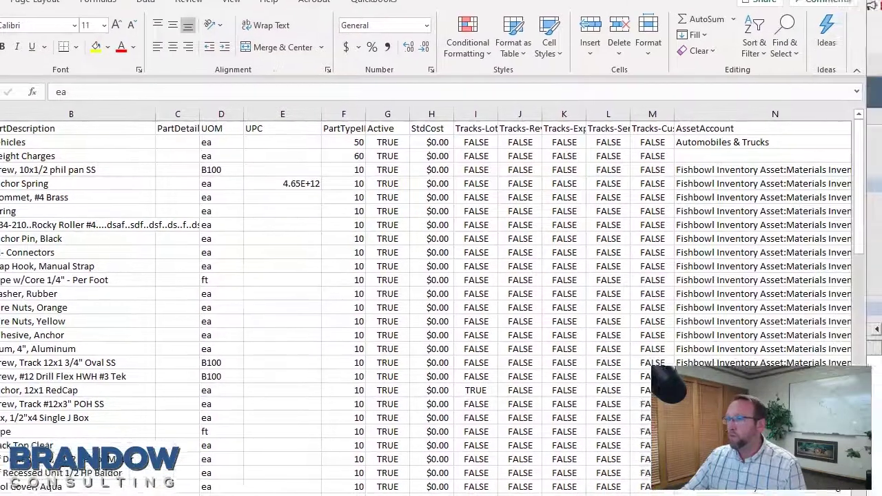
key(ctrl+z)
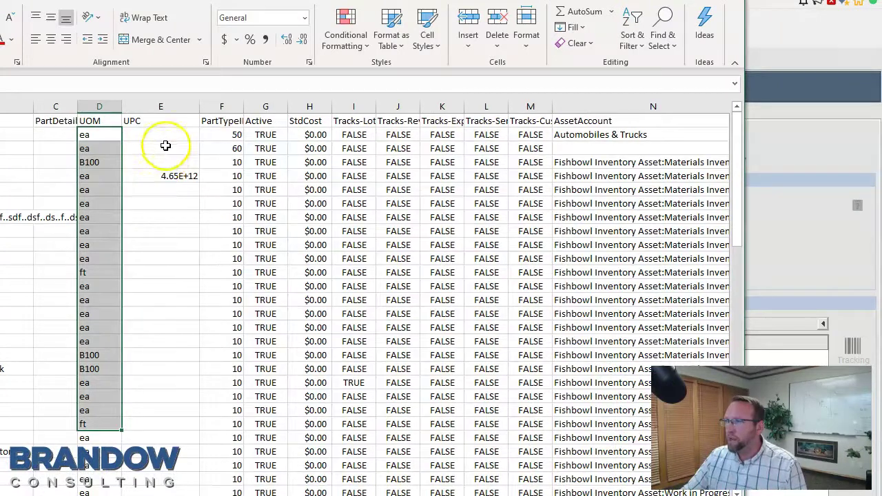
- Widen the UPC column and clear the UPC value of part ANSP in cell E5
drag(165, 145, 161, 411)
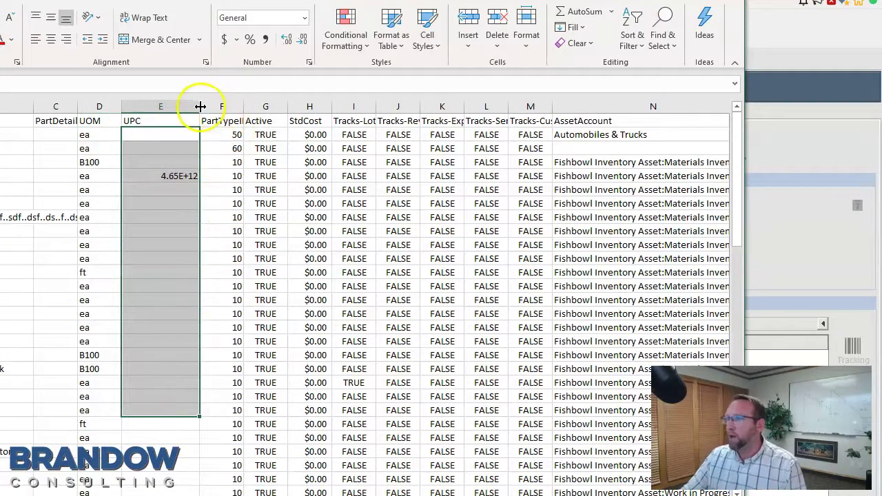
drag(200, 106, 255, 106)
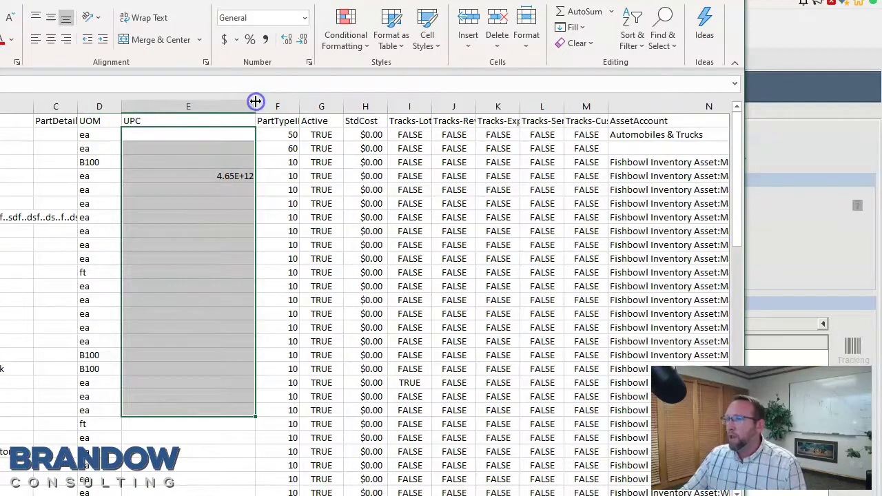
click(205, 175)
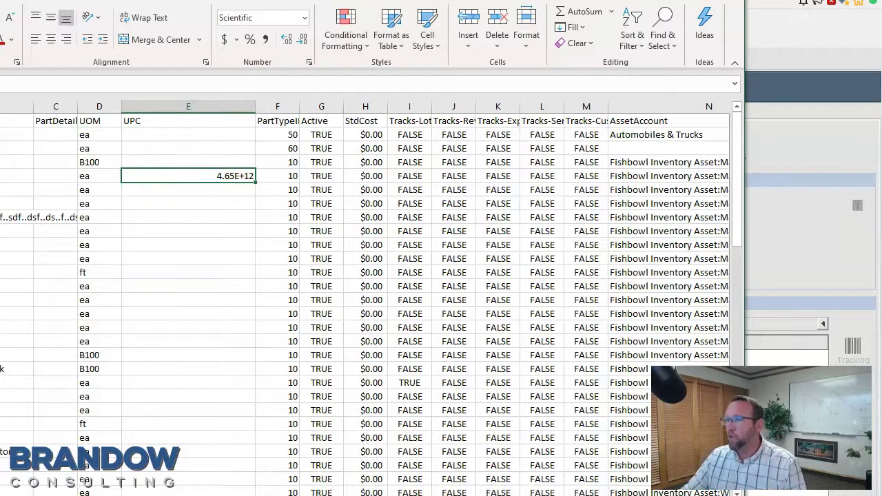
double_click(196, 176)
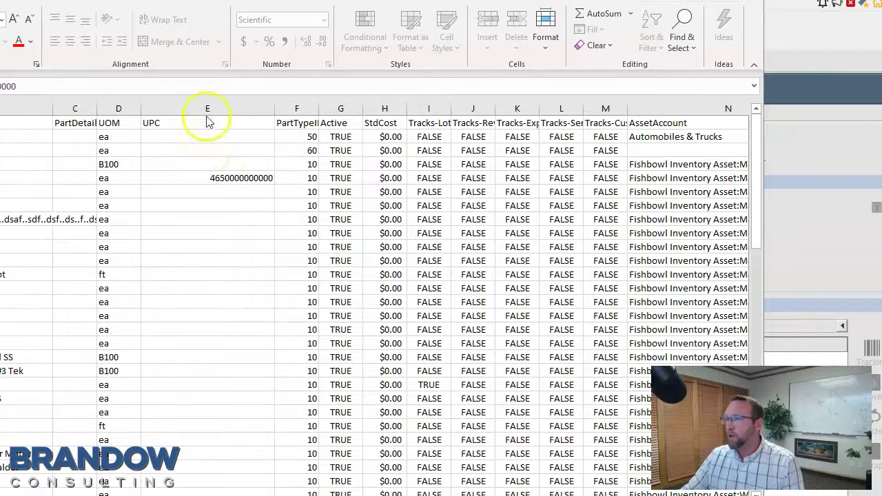
click(186, 178)
double_click(185, 177)
drag(186, 177, 326, 177)
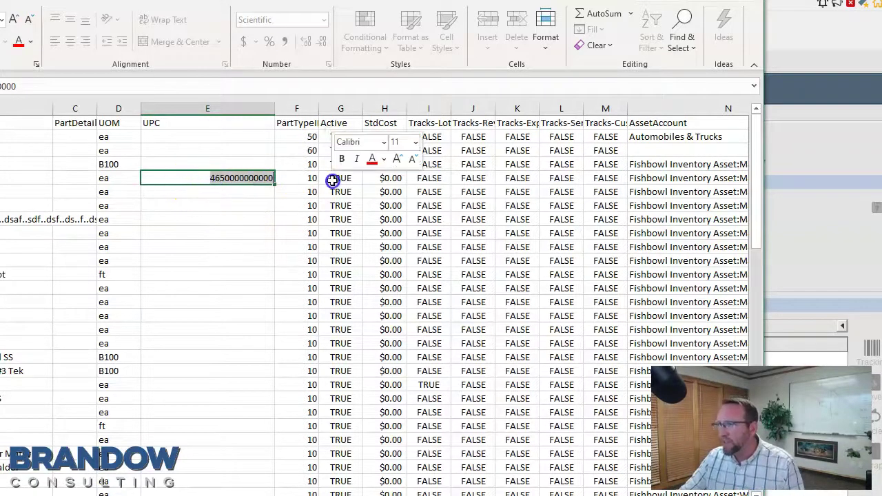
key(Delete)
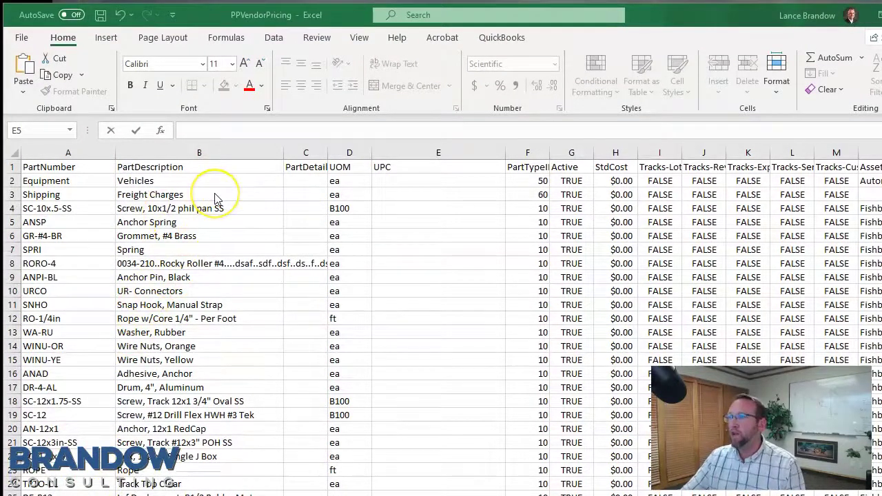
- Add filters to the header row of the whole sheet and sort the rows by UPC from smallest to largest
click(274, 38)
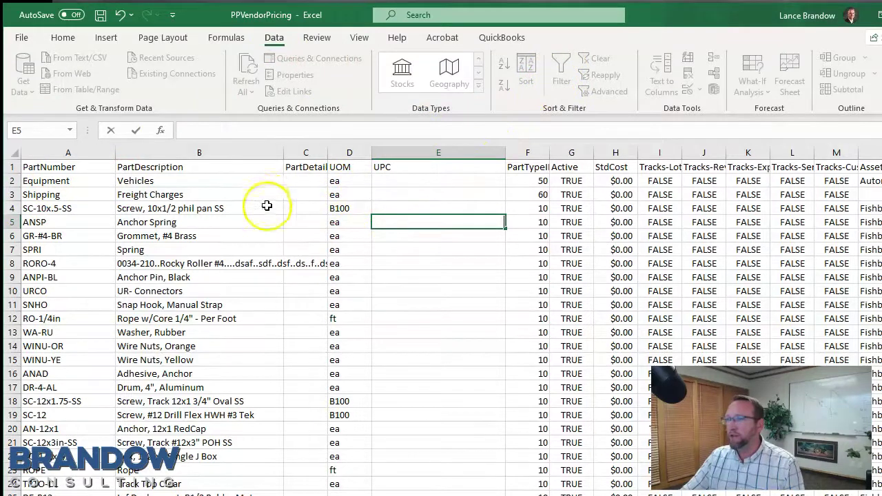
click(12, 153)
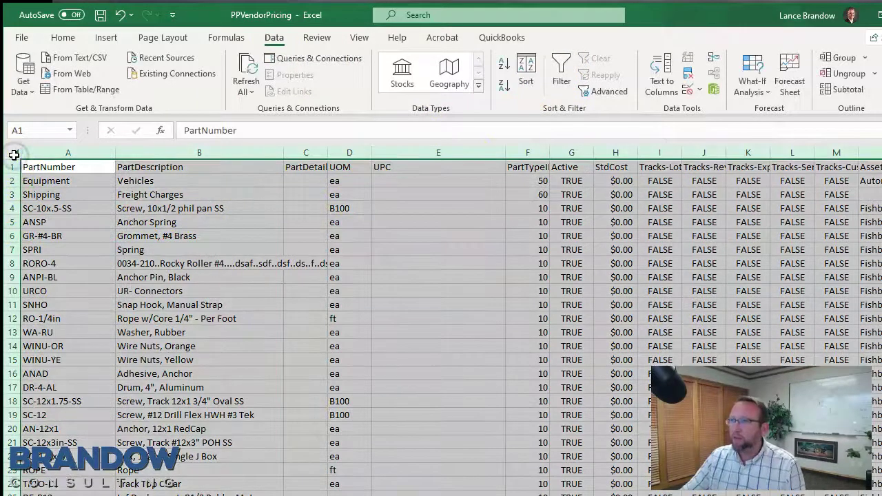
click(560, 71)
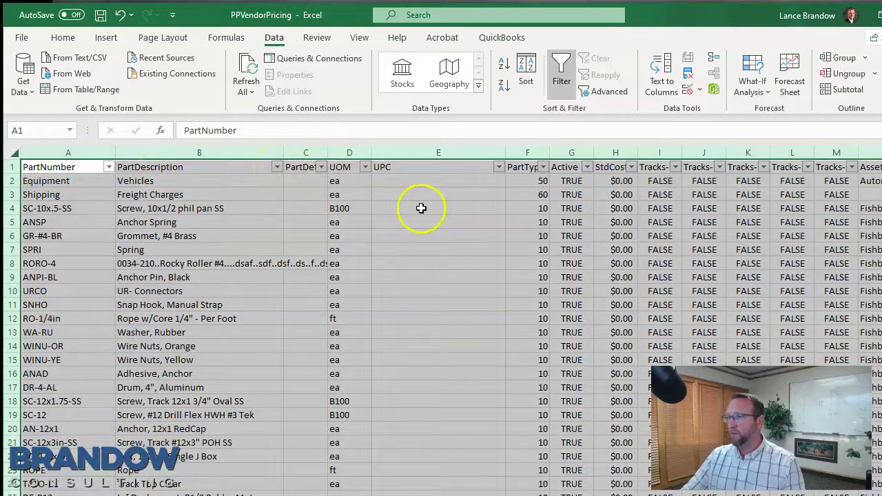
click(422, 180)
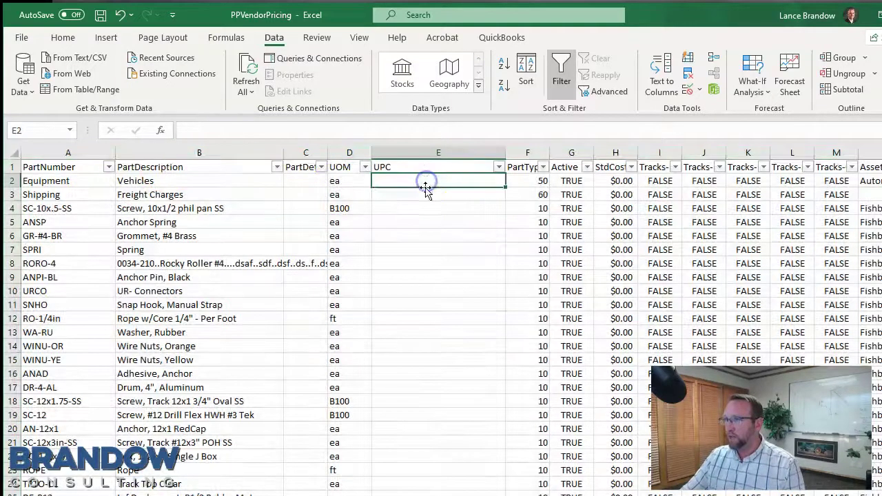
click(498, 168)
click(457, 183)
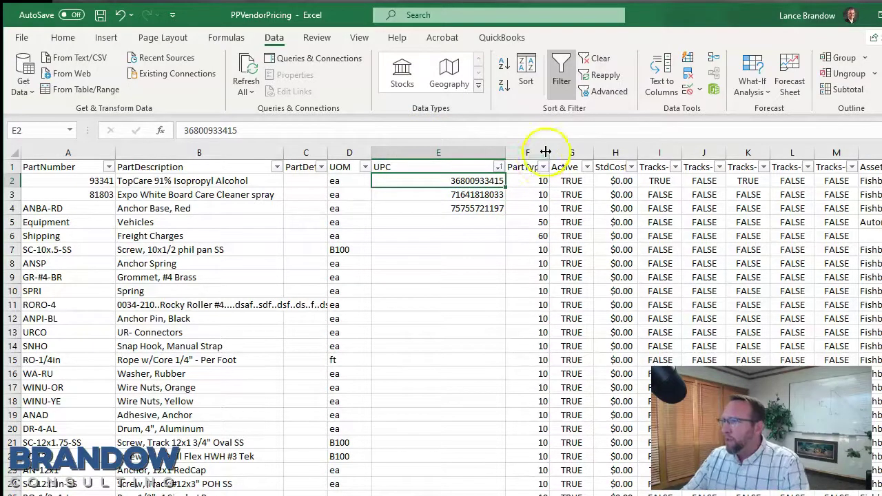
- Widen the PartTypeID column and review the type IDs in its filter list without applying a filter
drag(550, 150, 578, 145)
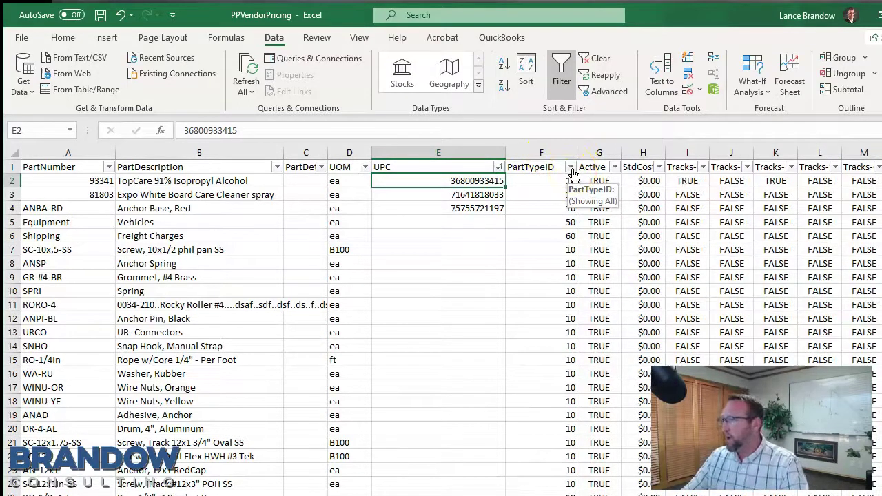
click(571, 168)
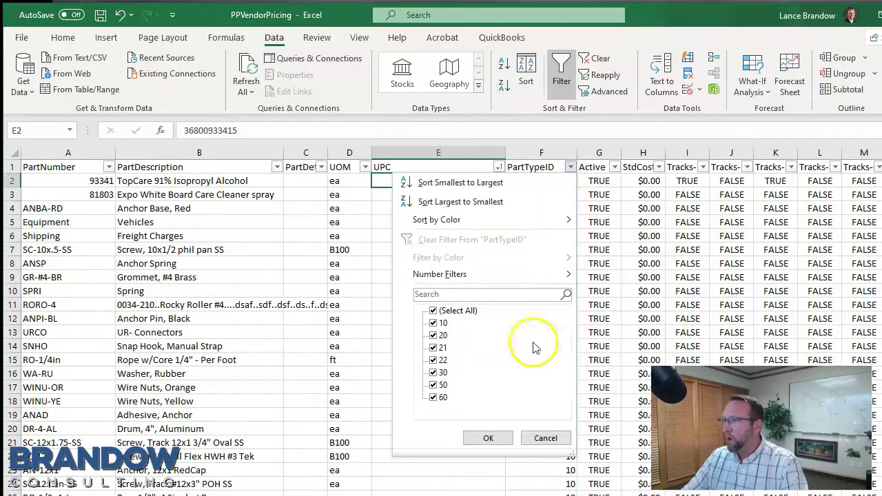
click(451, 318)
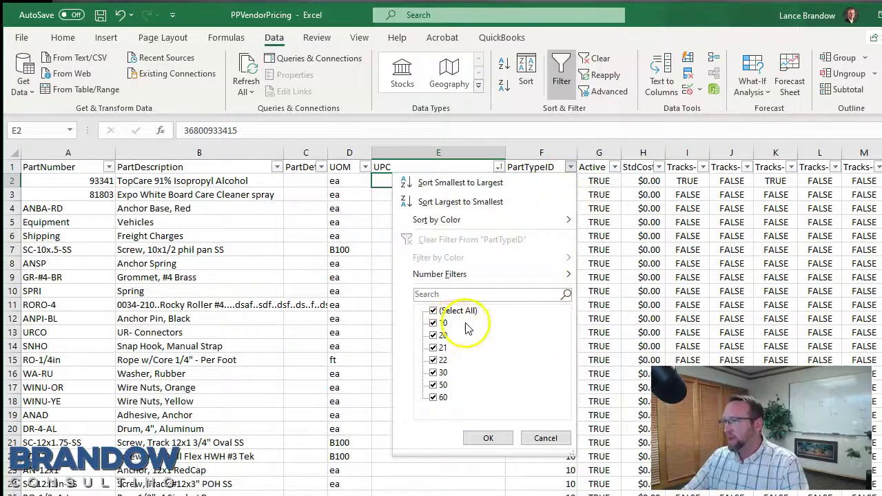
click(452, 361)
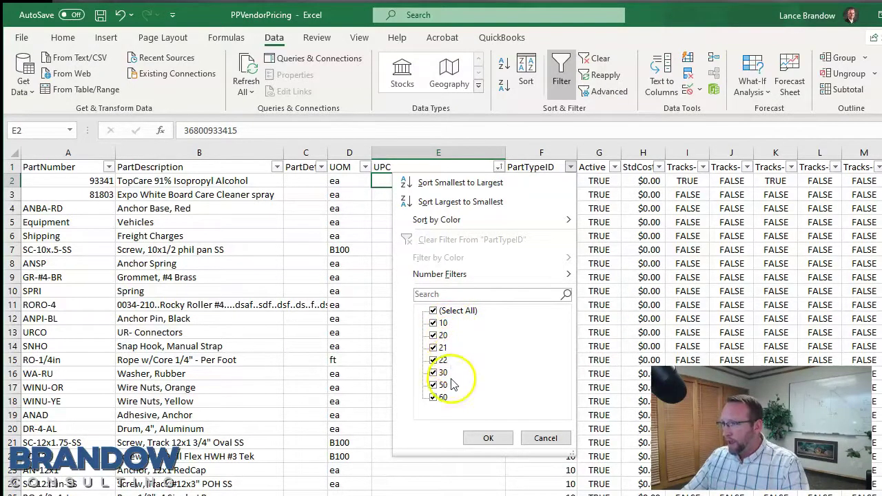
click(443, 360)
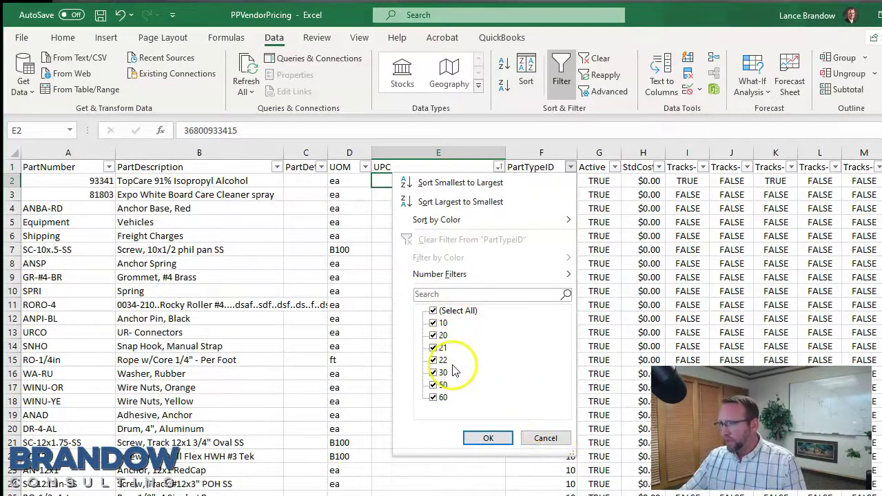
click(543, 438)
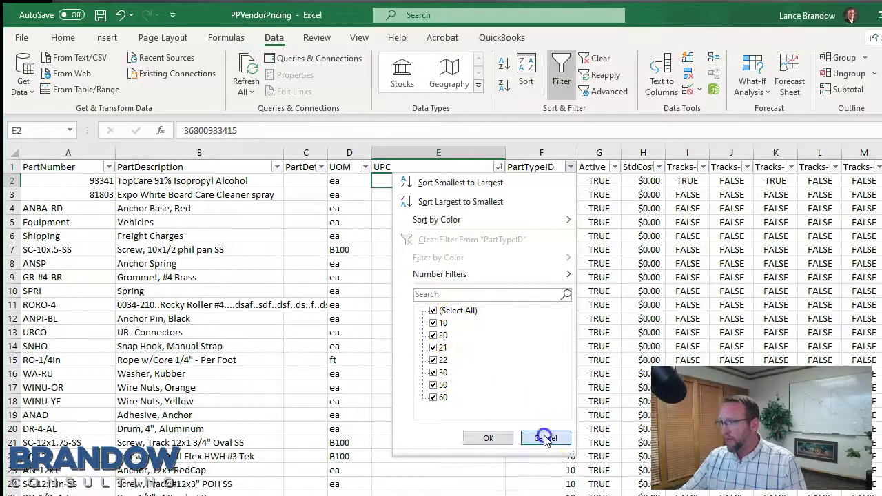
click(571, 168)
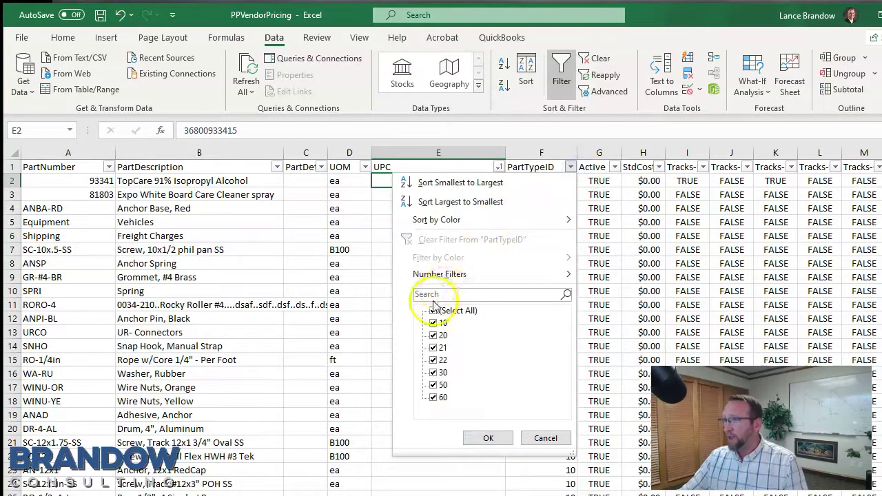
click(510, 480)
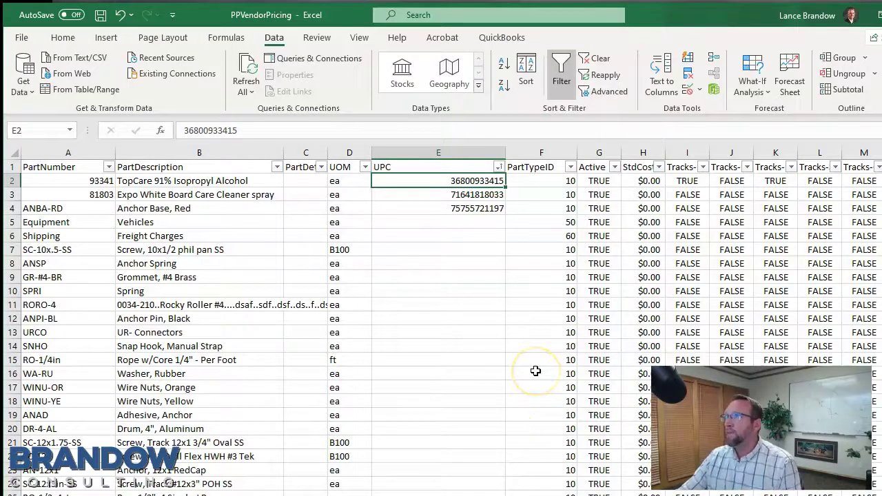
- Sort the rows by PartTypeID from smallest to largest and review the part types down to the end of the list
click(571, 167)
click(461, 183)
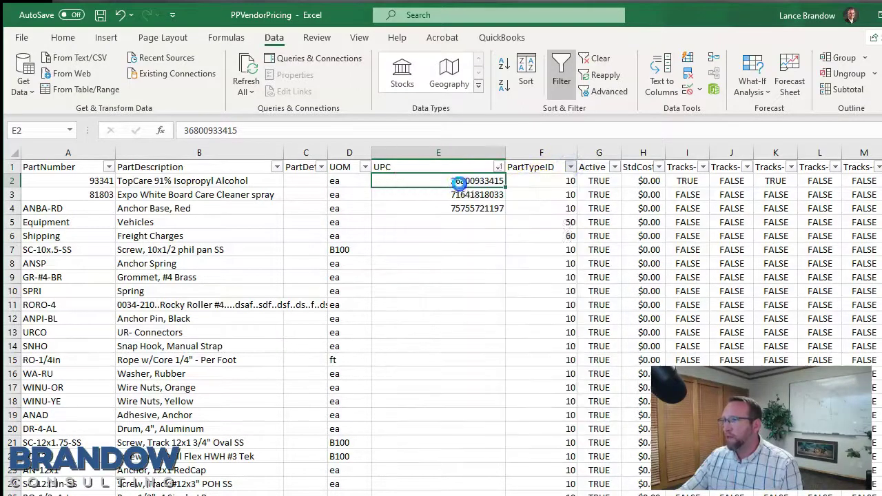
scroll(539, 236, down, 12)
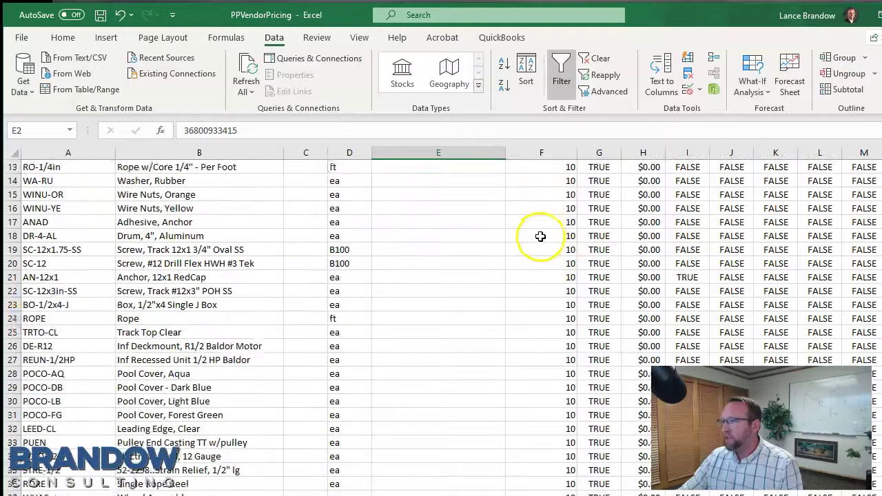
scroll(539, 236, down, 11)
scroll(537, 234, up, 3)
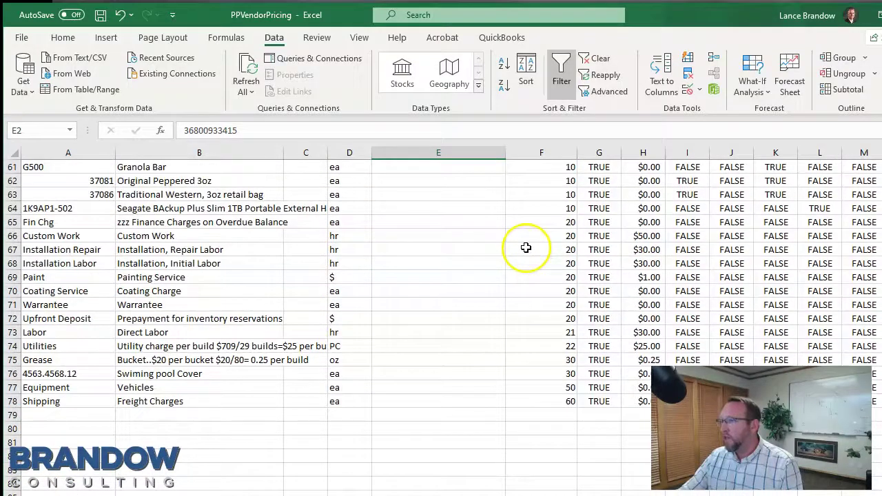
click(547, 361)
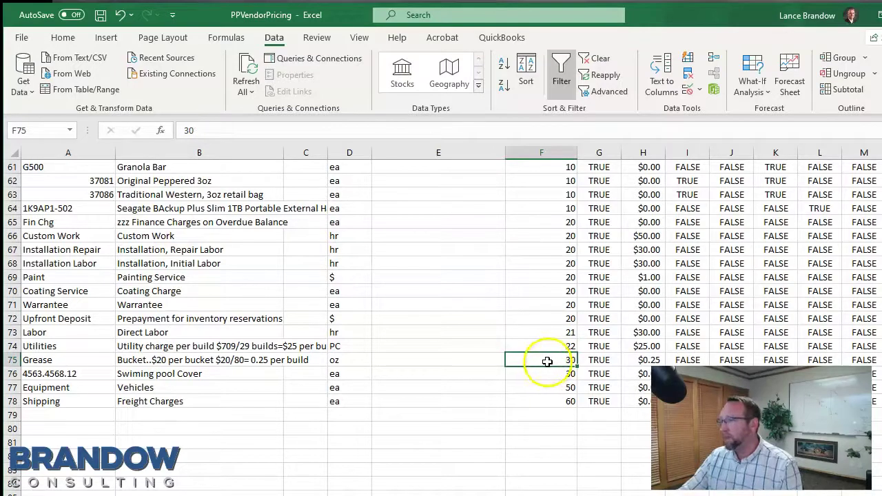
scroll(544, 365, up, 20)
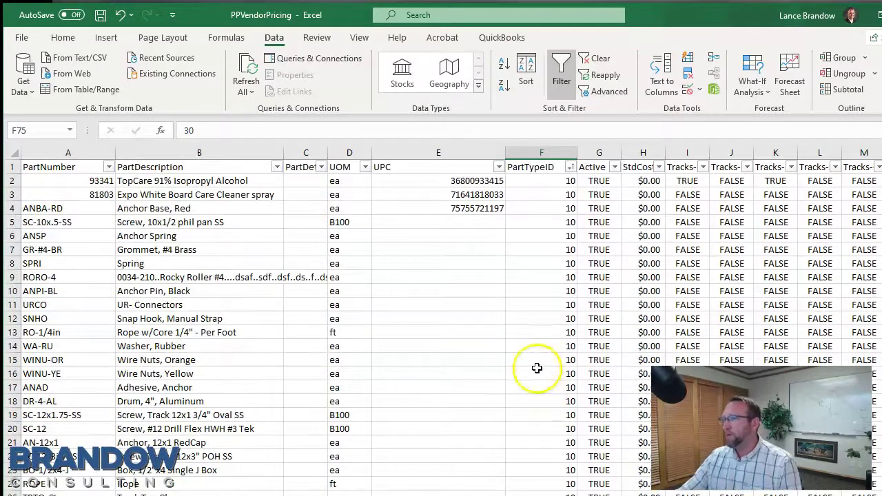
- Highlight the Active column for review, and widen and select the StdCost column
click(600, 154)
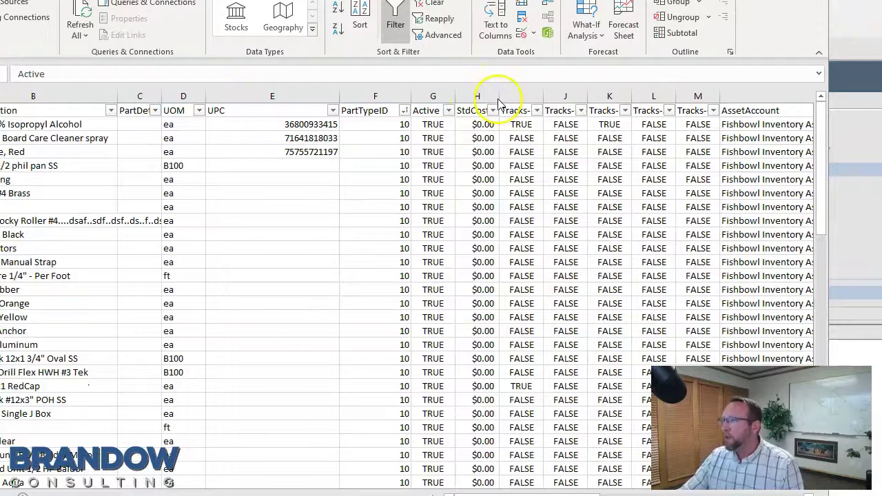
drag(499, 95, 527, 95)
click(493, 95)
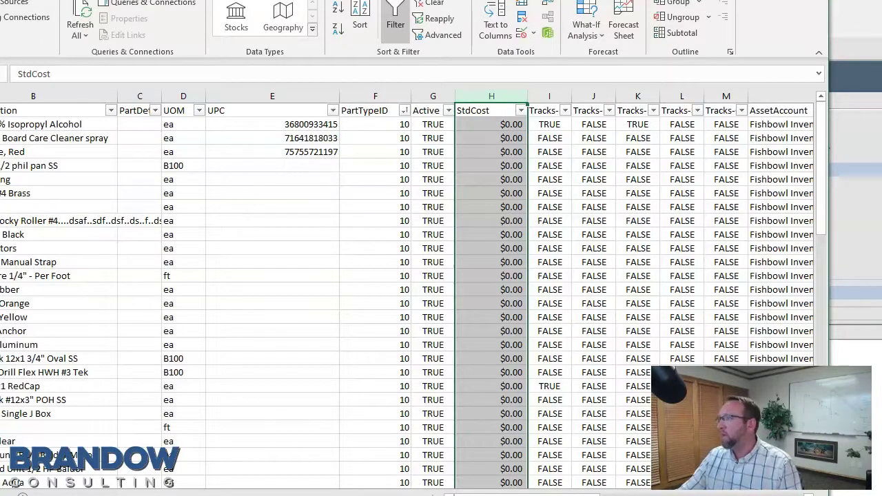
- Switch to Fishbowl and check the costing method in the Accounting Integration module options
key(alt+Tab)
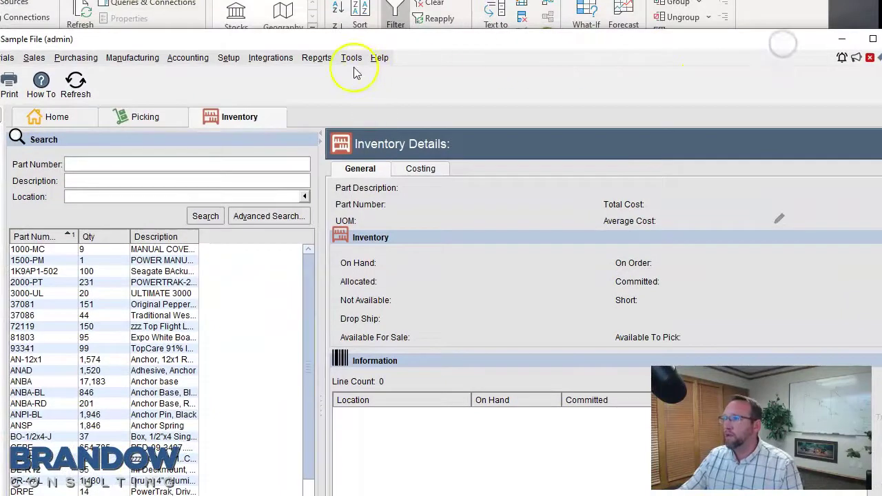
click(183, 58)
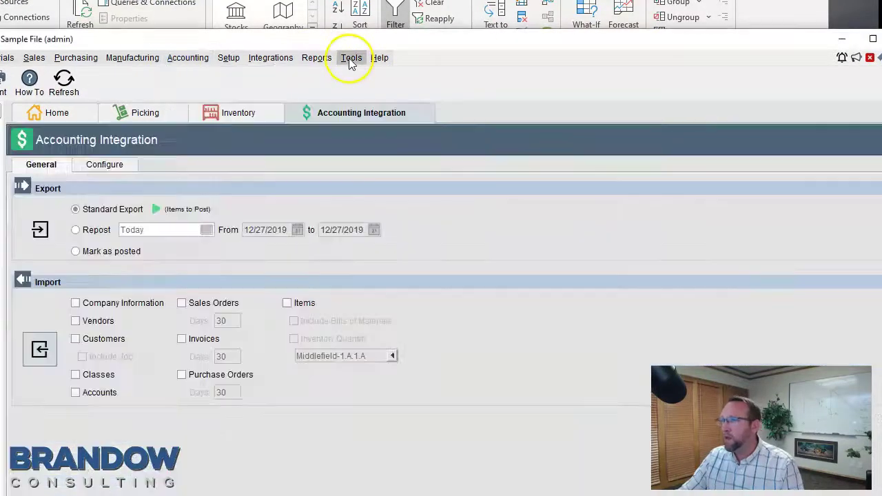
click(350, 59)
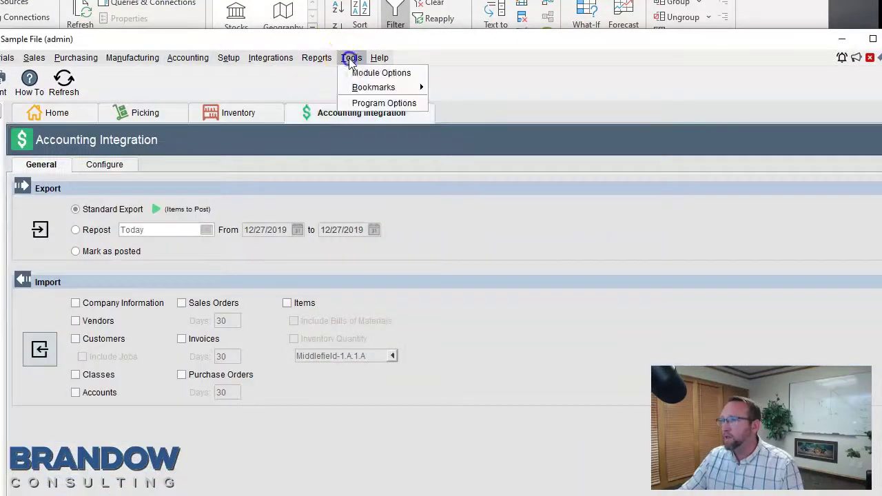
click(359, 73)
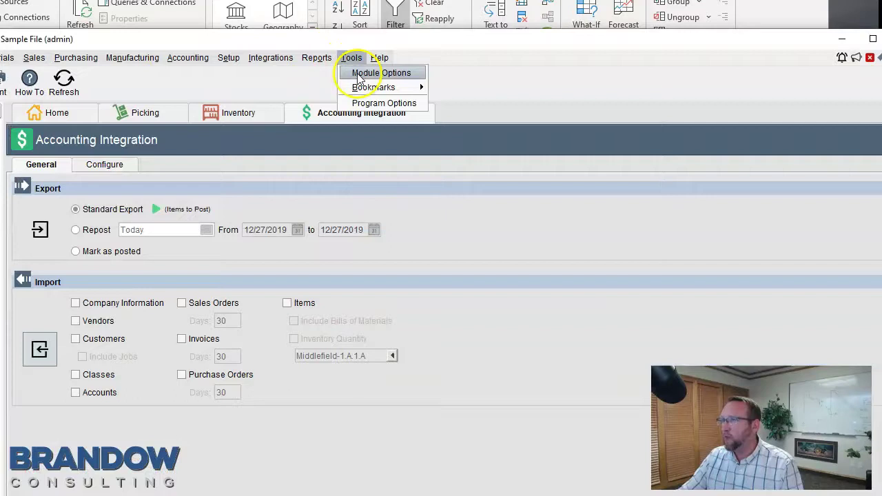
click(449, 252)
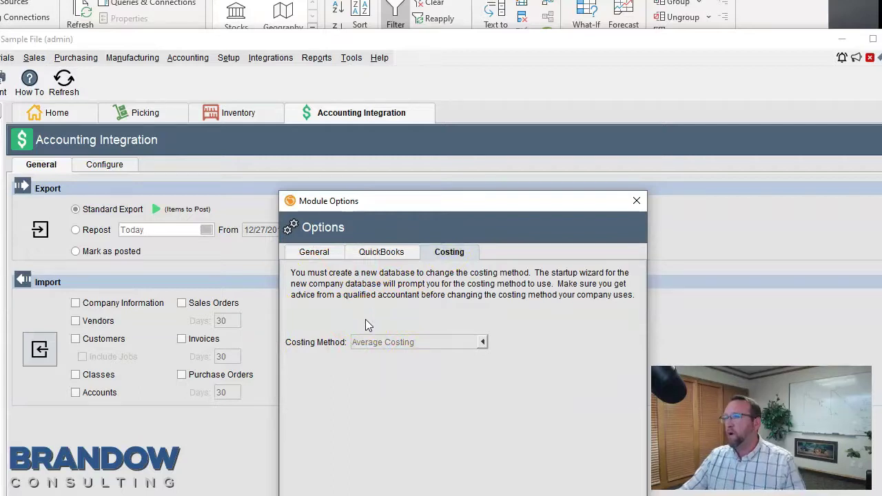
click(636, 201)
- Switch back to Excel, hide PartTypeID 10 with a filter to review the other parts' StdCost values, and show all part types again
key(alt+Tab)
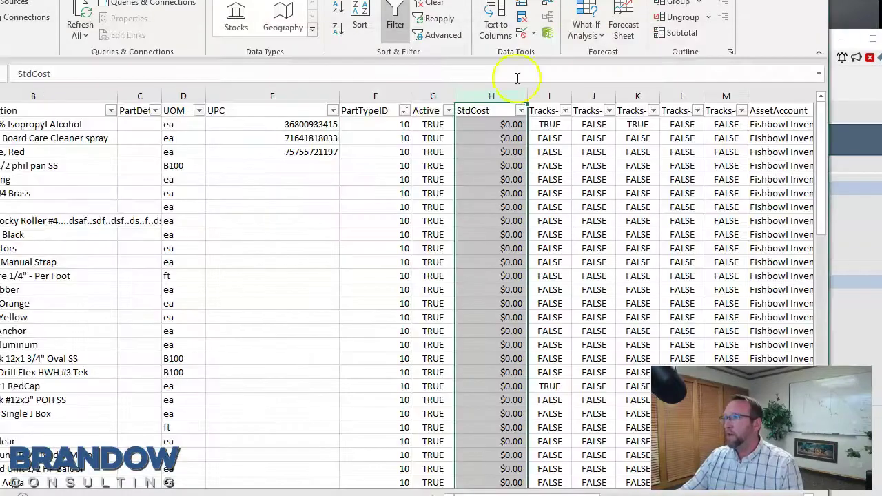
drag(484, 126, 502, 423)
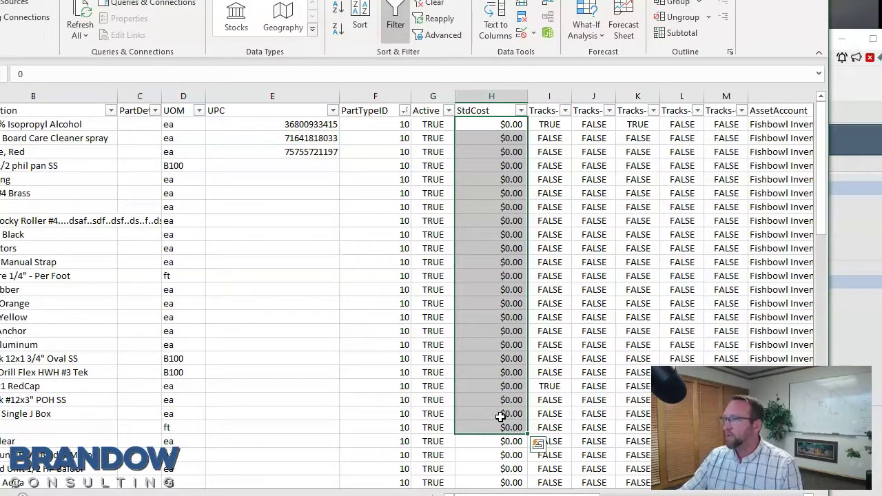
click(404, 110)
click(268, 267)
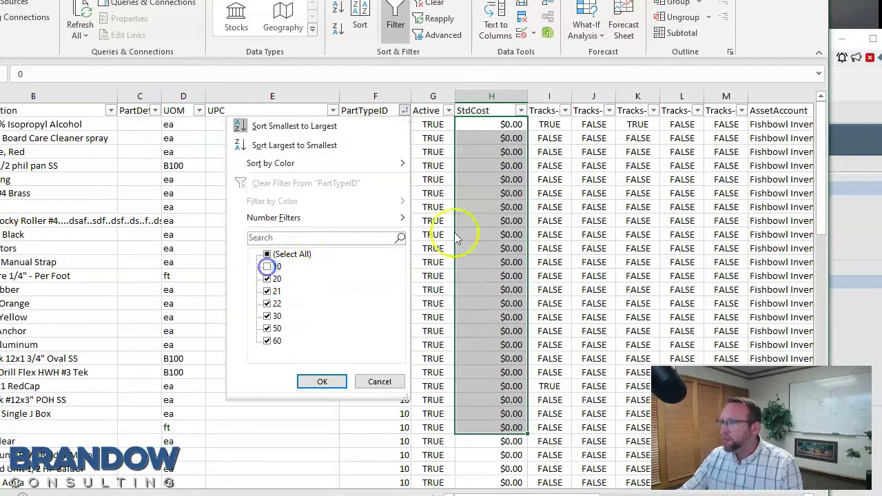
click(322, 383)
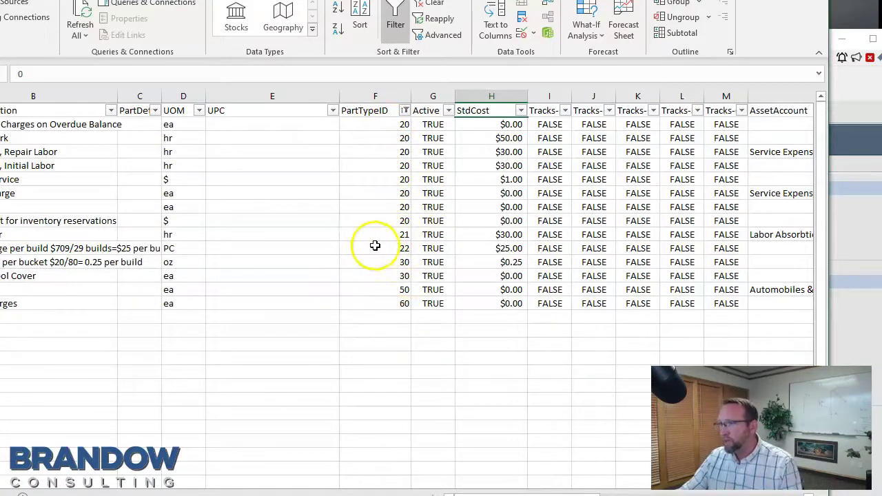
click(501, 234)
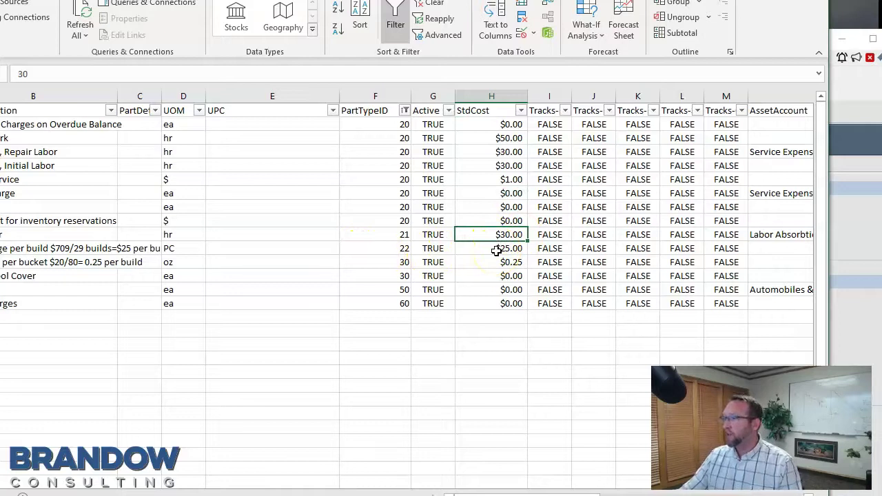
click(405, 112)
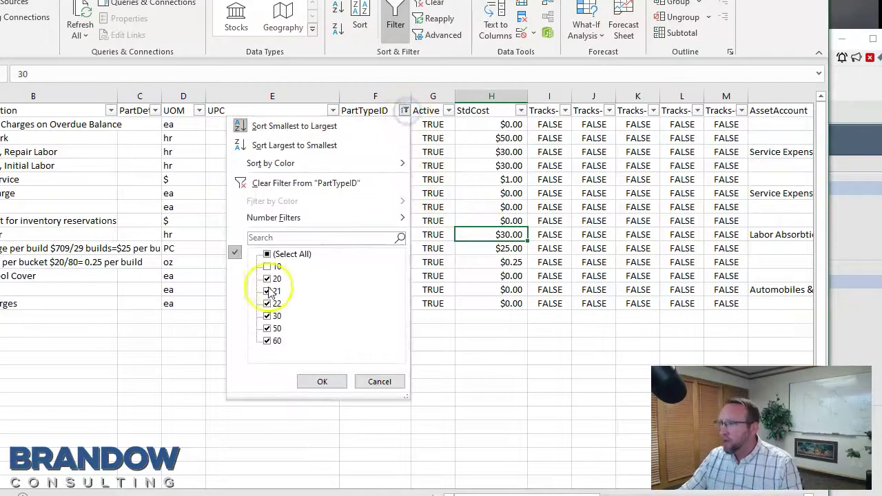
click(315, 381)
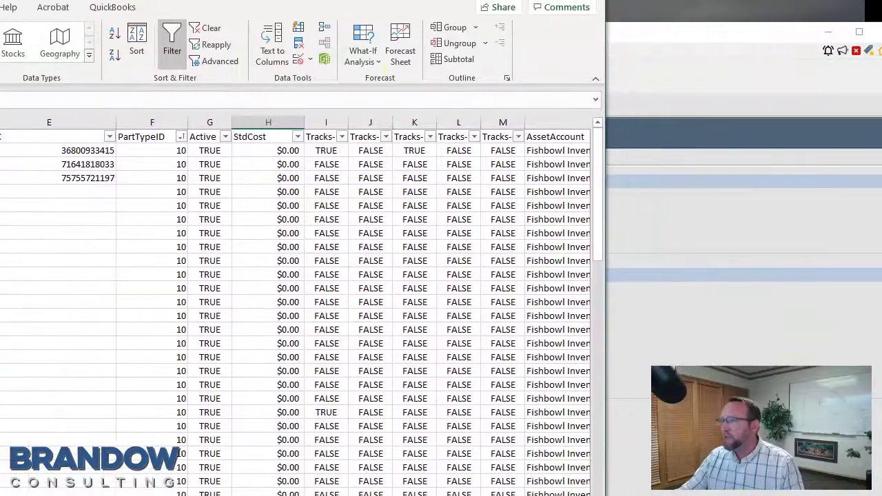
- Fit the Tracks columns I to M to their headings and widen the spreadsheet window to review the tracking values
drag(340, 121, 524, 122)
double_click(524, 122)
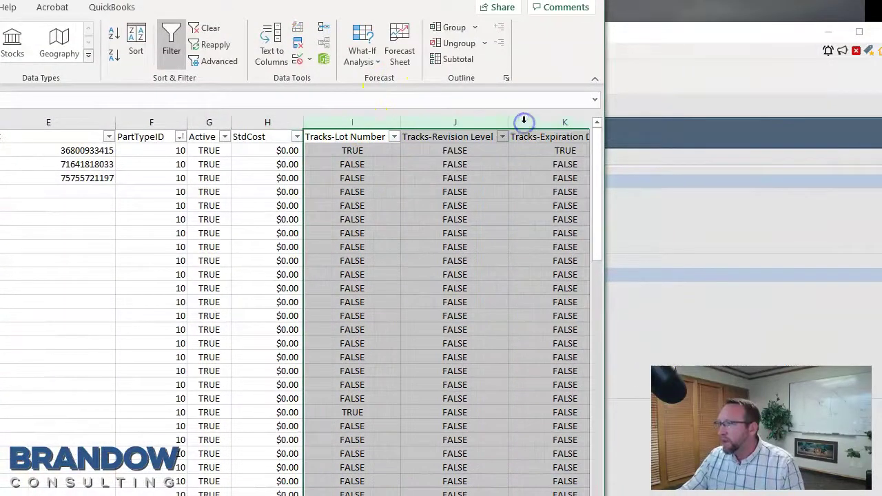
drag(605, 354, 806, 297)
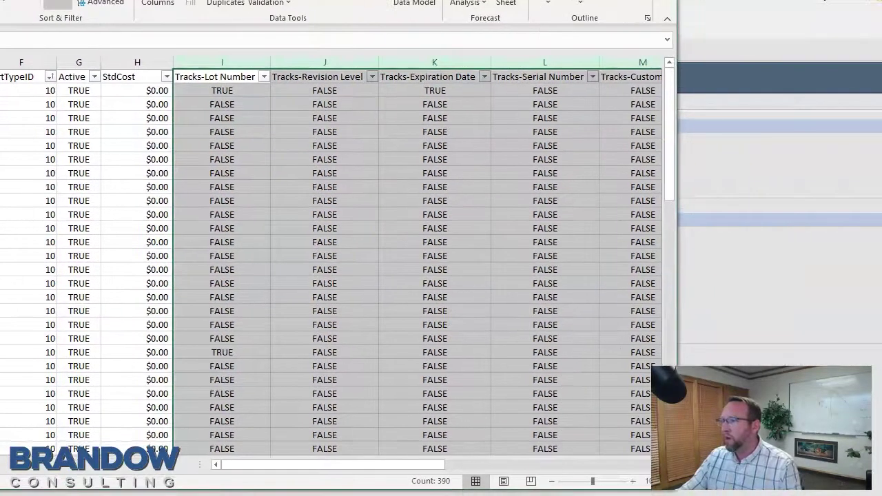
click(266, 189)
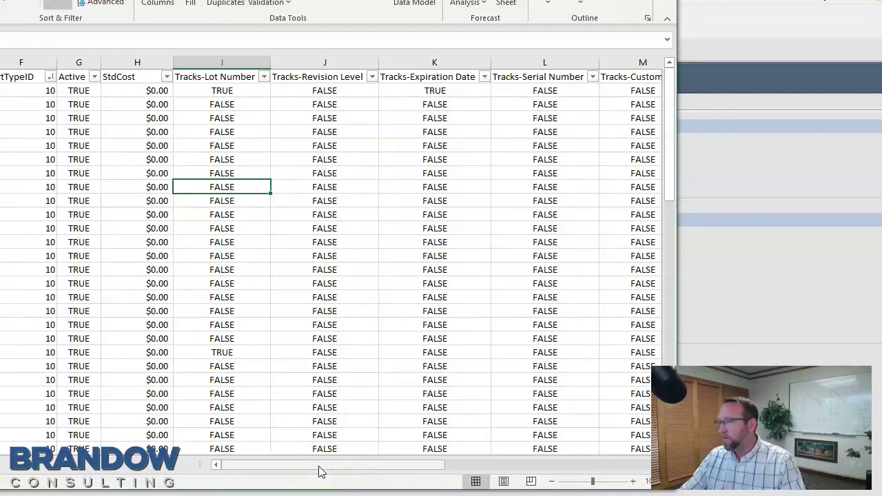
- Highlight the Tracks-Serial Number column and a UOM cell to review serial tracking against the parts' units of measure
mouse_move(319, 471)
mouse_down()
mouse_move(338, 467)
mouse_move(319, 468)
mouse_up()
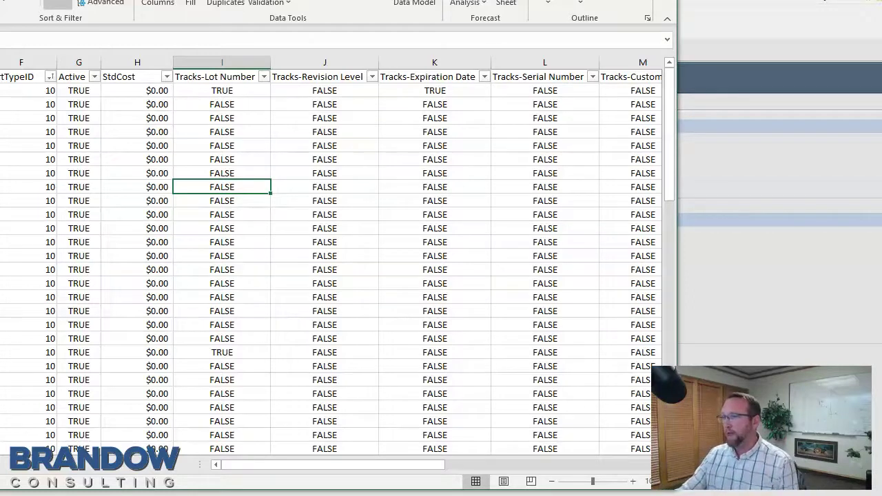
click(543, 61)
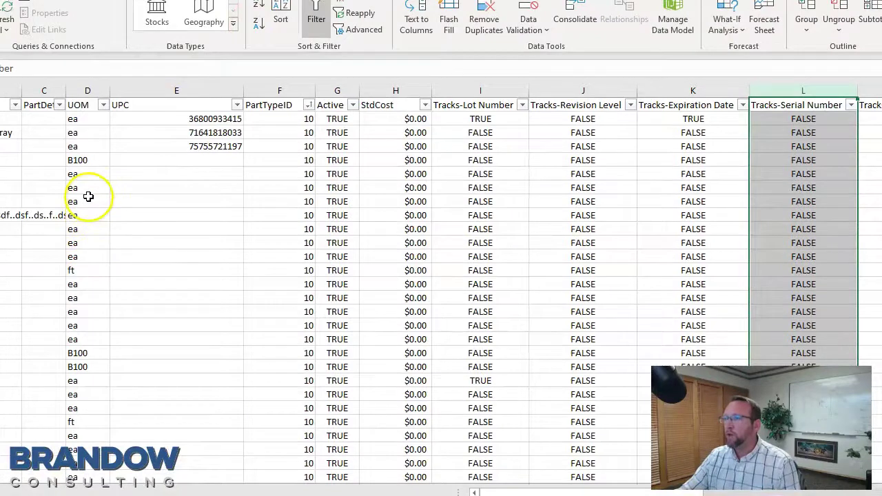
click(89, 202)
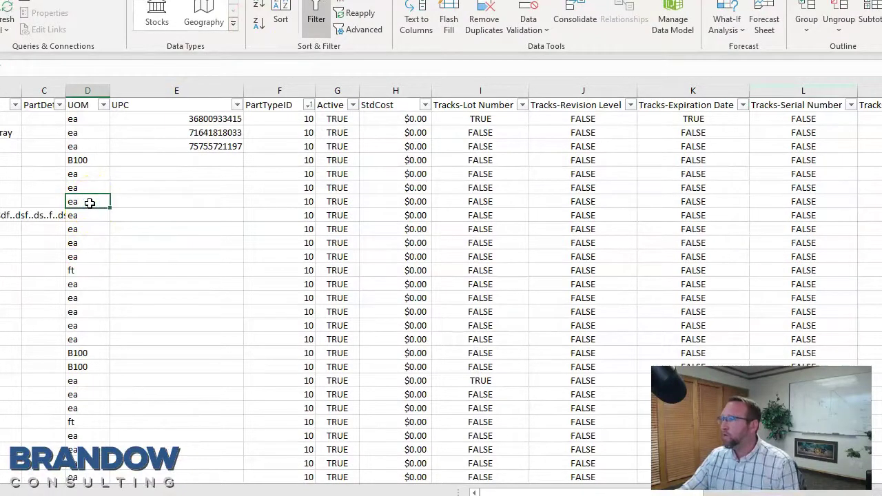
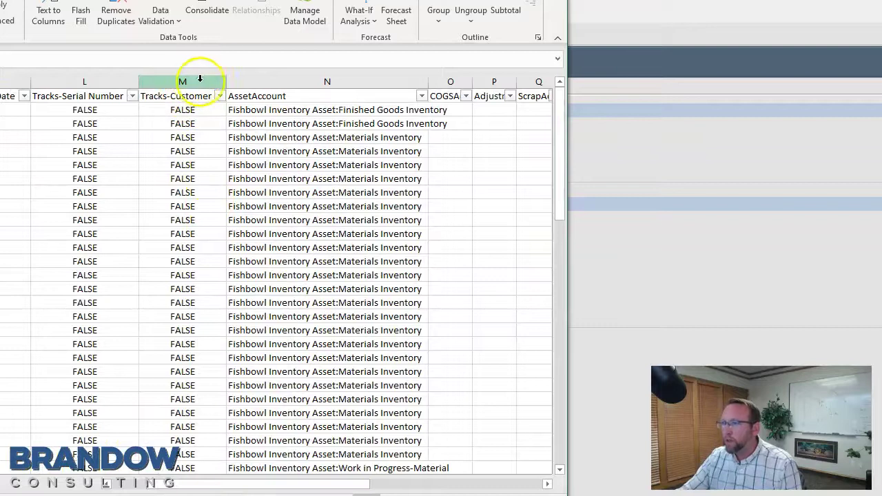
- Widen and select the Tracks-Customer column, and widen the COGSAccount column to show its full heading
drag(227, 79, 246, 78)
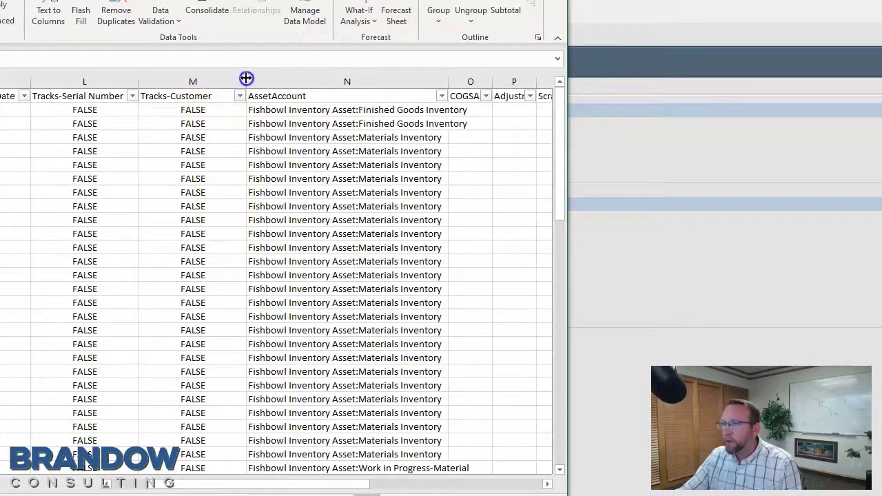
click(202, 81)
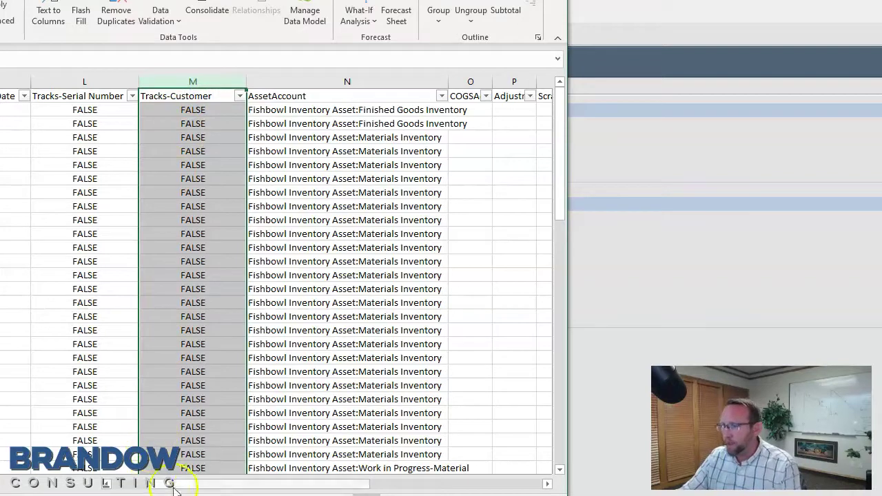
drag(195, 486, 213, 485)
drag(286, 81, 357, 82)
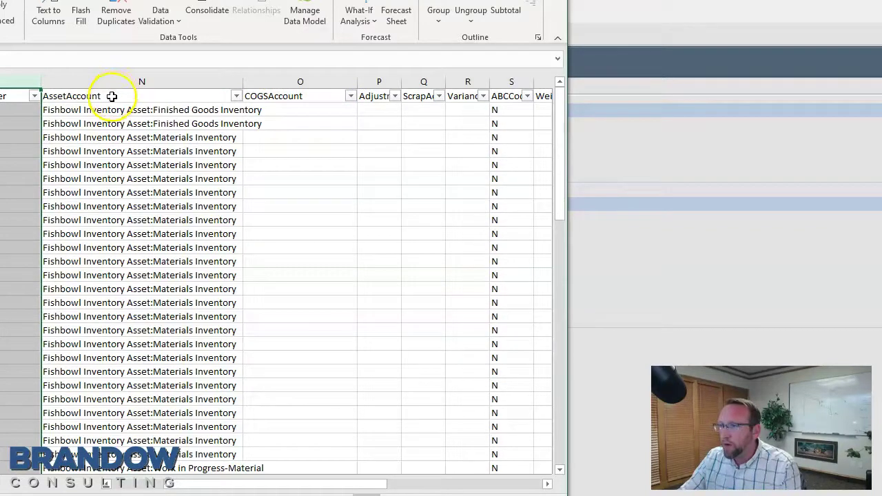
- Add "Expense Account" as a second line in the AssetAccount column heading
click(113, 95)
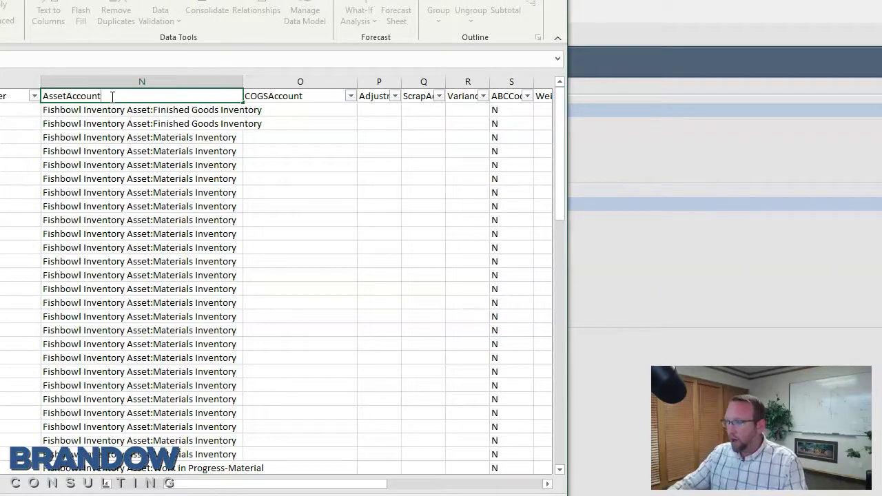
key(Return)
key(BackSpace)
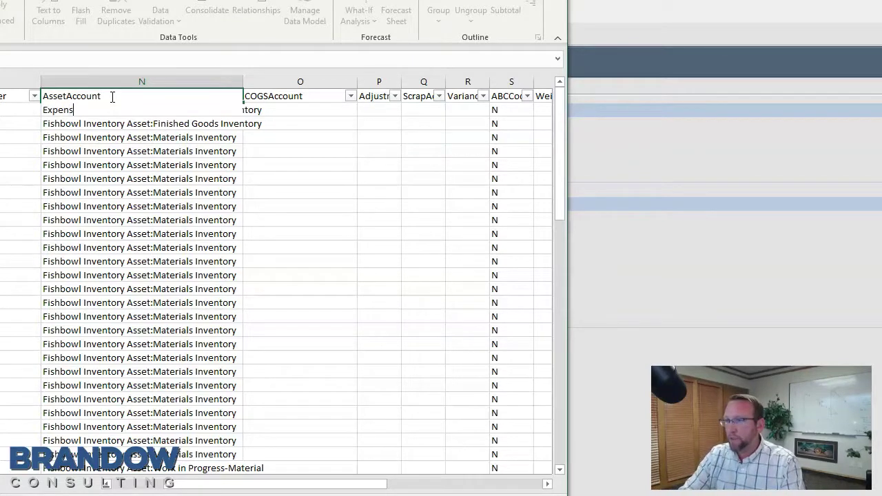
text(Expense Accou)
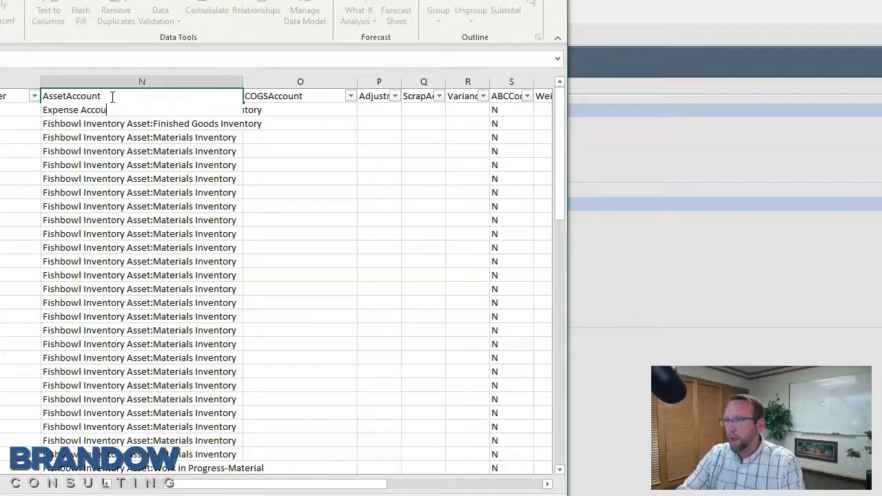
text(nt)
key(Return)
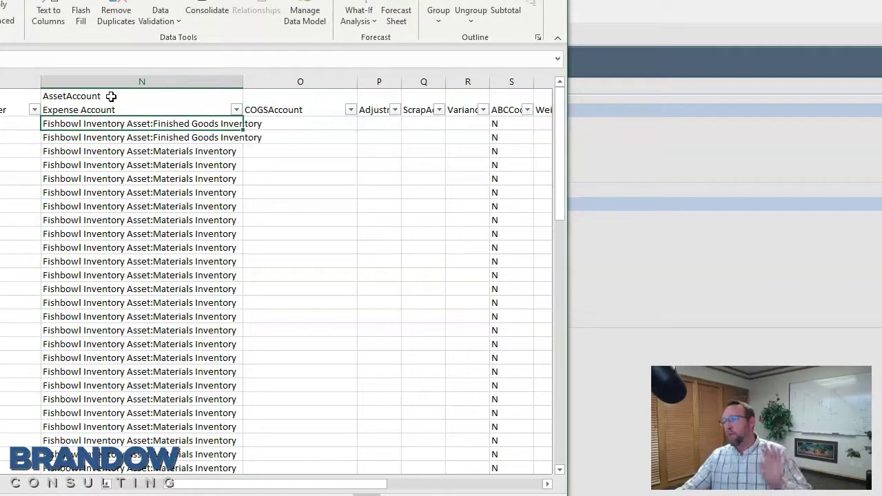
- Hide the tracking columns I to M, from Tracks-Lot Number through Tracks-Customer
click(127, 81)
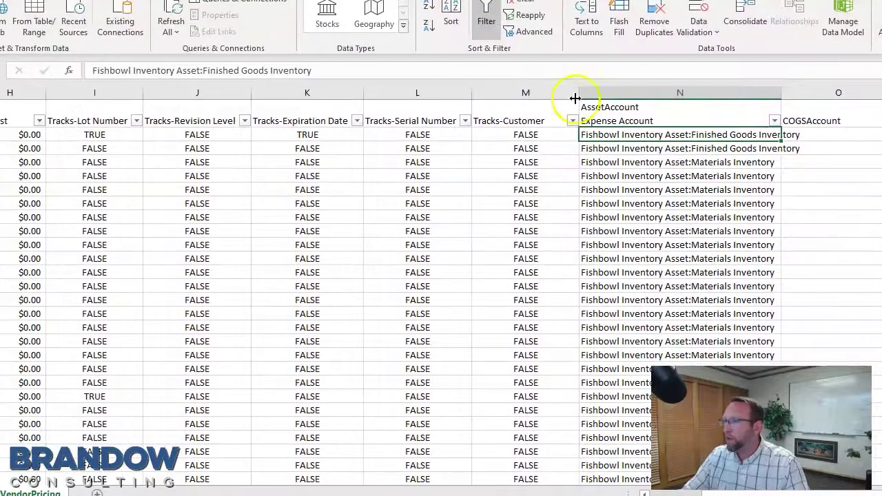
drag(532, 93, 88, 99)
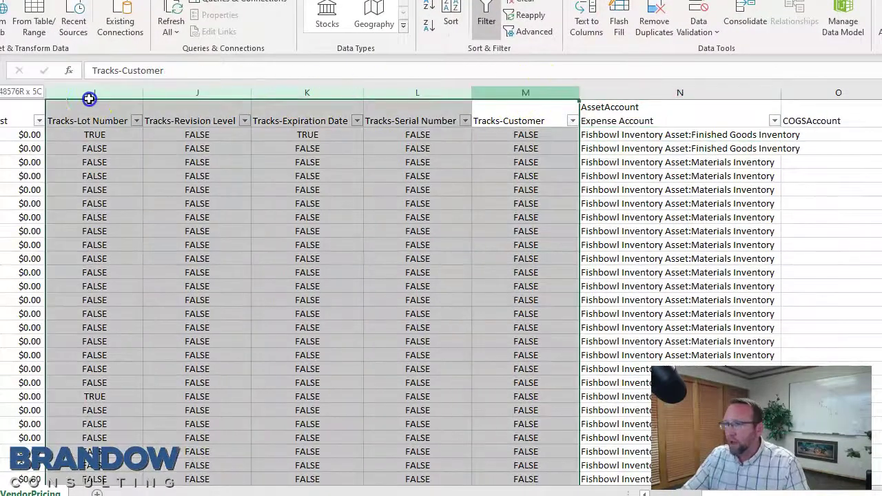
right_click(407, 383)
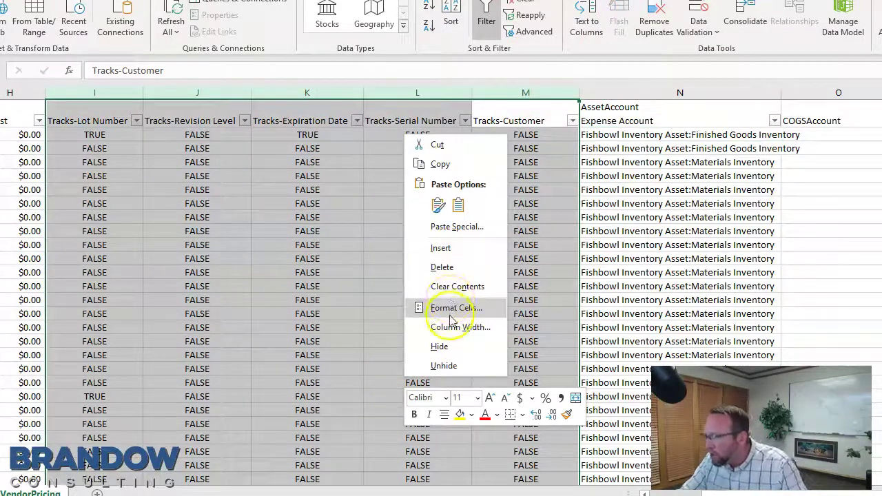
click(439, 346)
- Hide PartTypeID 10 with a filter and highlight the remaining parts' PartTypeID and account values in rows 65 to 78 for review
drag(286, 117, 286, 241)
drag(516, 117, 508, 295)
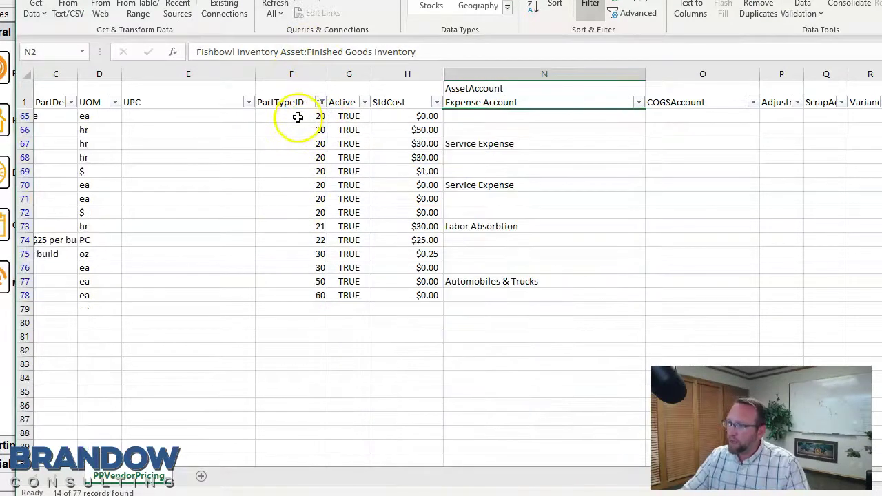
click(298, 122)
drag(298, 122, 292, 293)
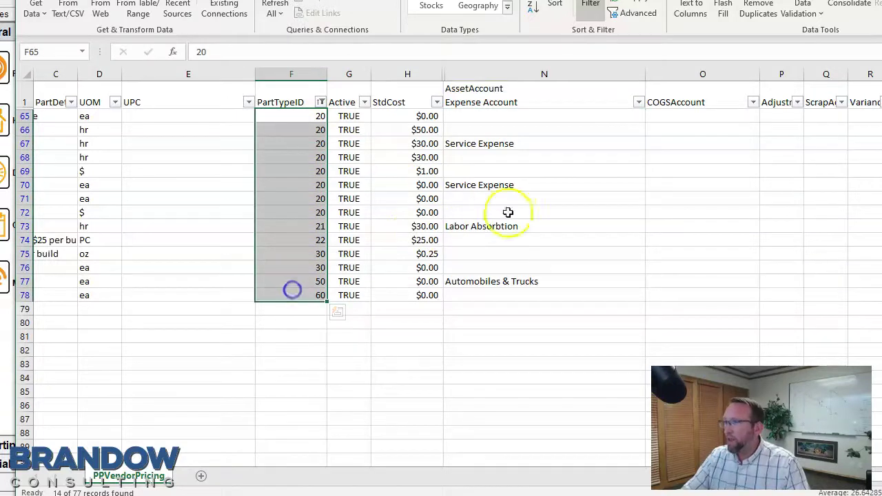
click(504, 115)
drag(503, 115, 502, 301)
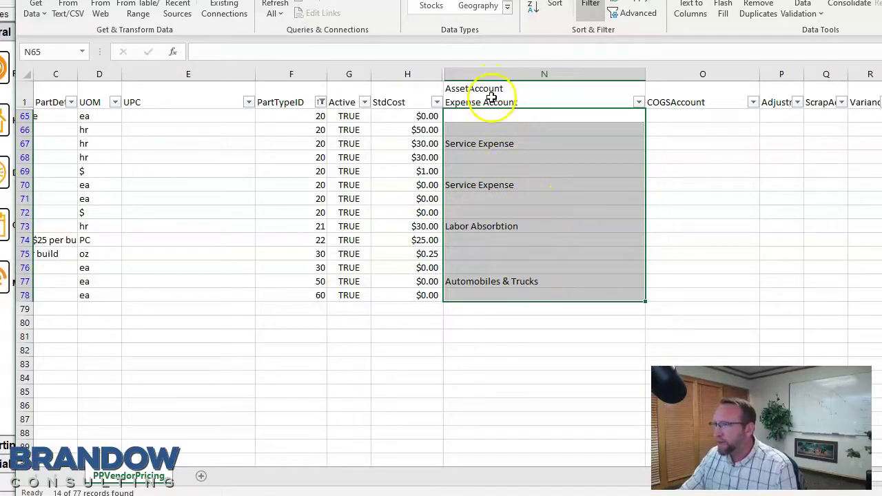
- Remove the "Expense Account" line from the column N heading so that it reads only AssetAccount
double_click(525, 102)
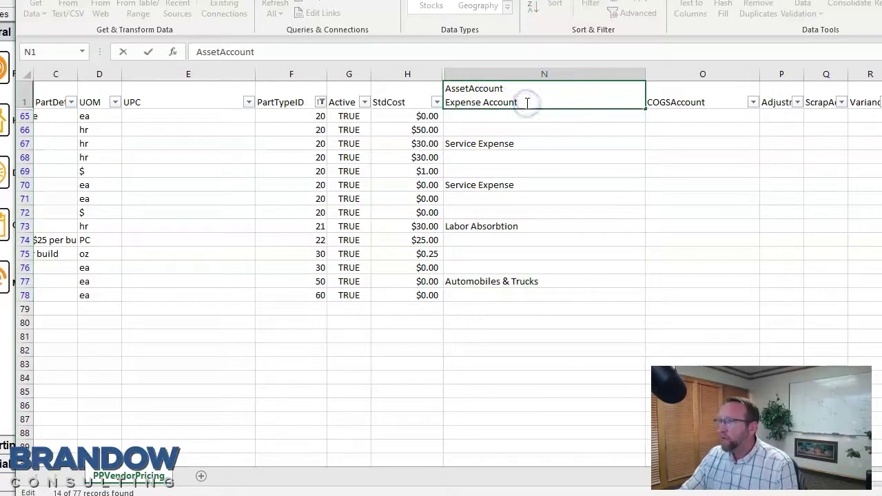
drag(525, 102, 452, 107)
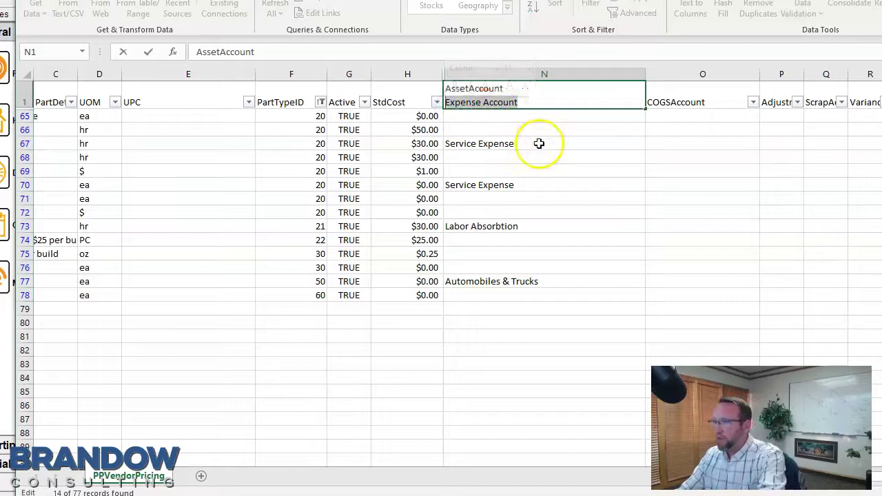
text(])
key(BackSpace)
key(BackSpace)
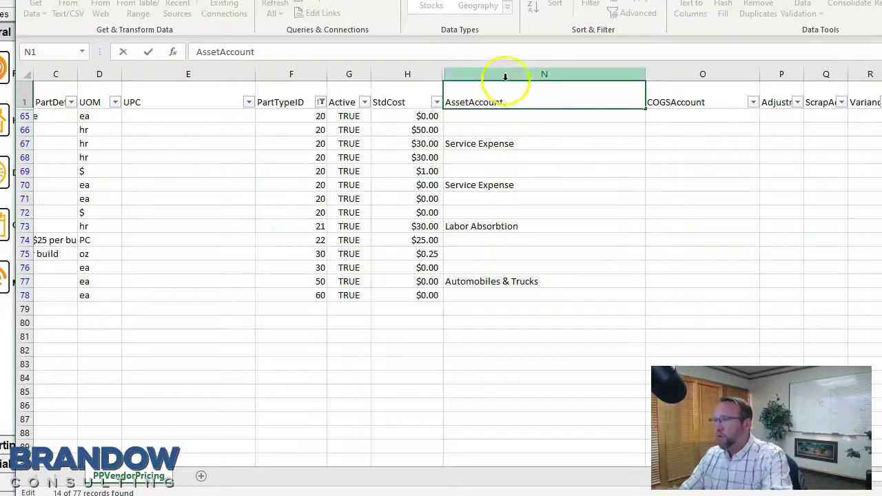
drag(508, 112, 516, 126)
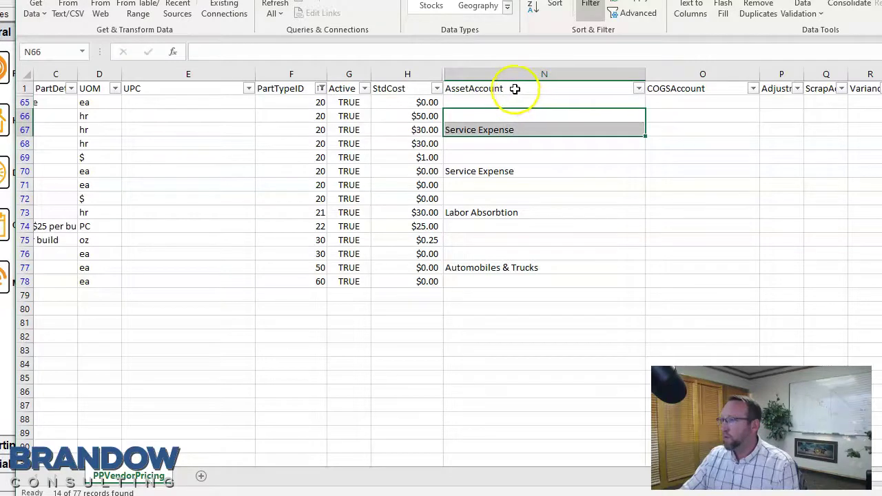
- Select all values in the PartTypeID filter to show every part type again
click(321, 88)
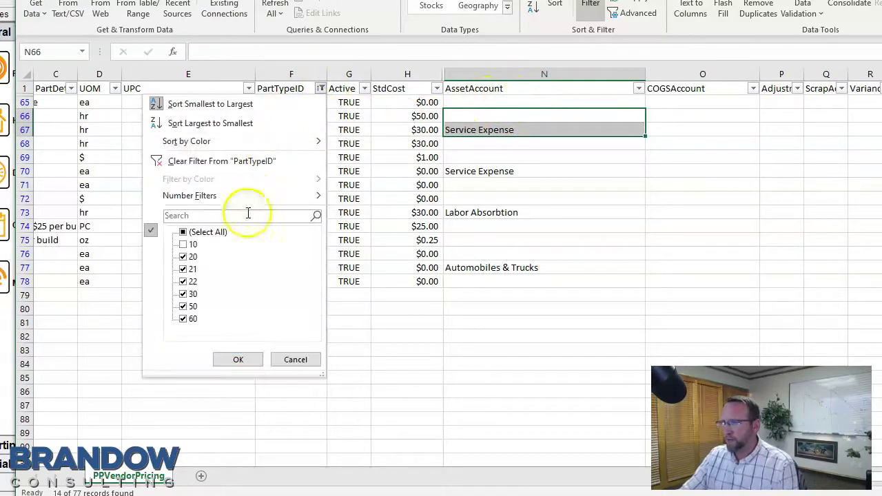
click(188, 232)
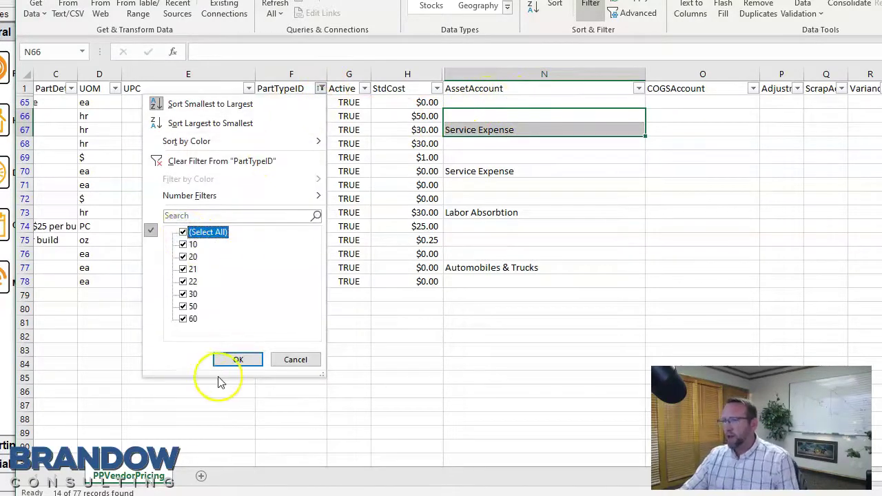
click(235, 359)
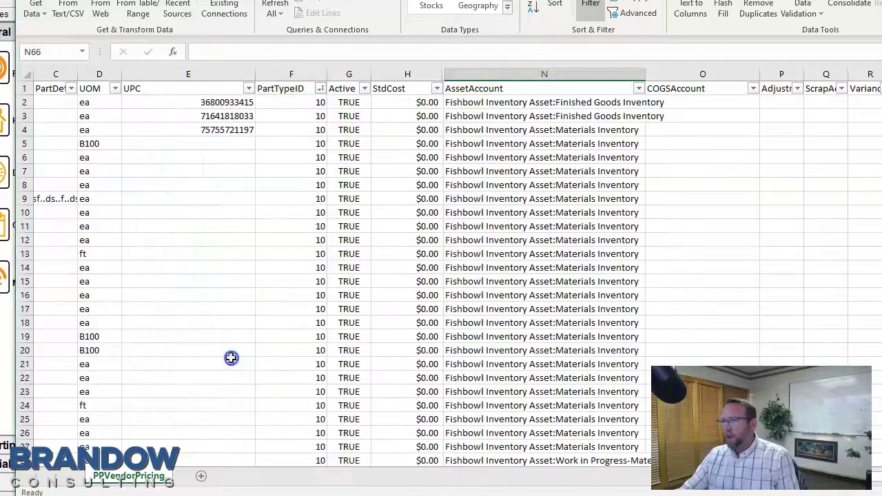
- Examine the full account path in AssetAccount cell N5, including its exact start and end, without changing the text
double_click(486, 146)
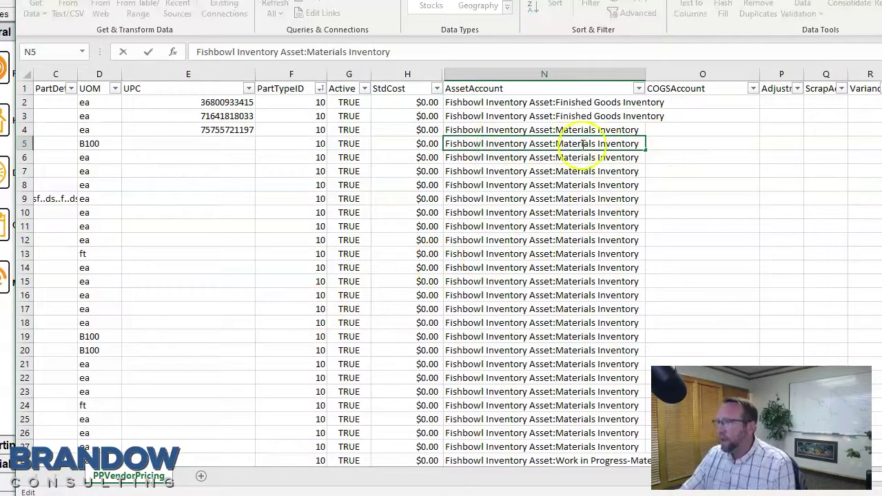
drag(641, 144, 438, 146)
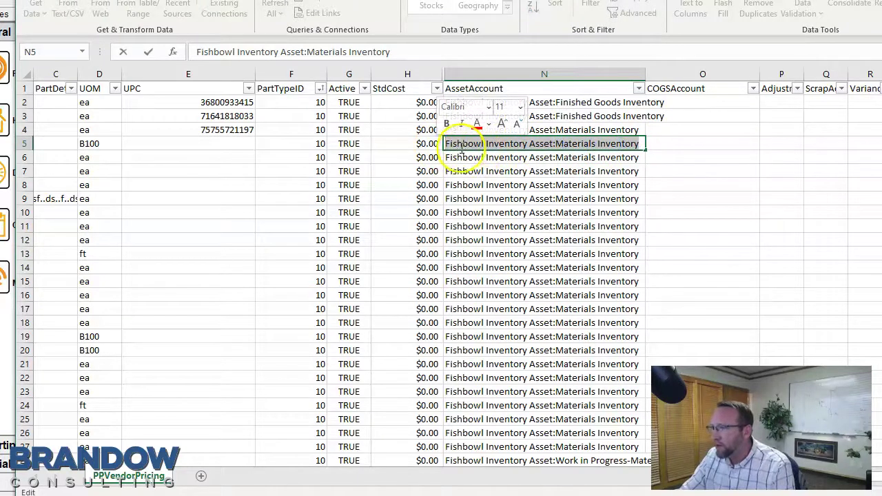
click(459, 145)
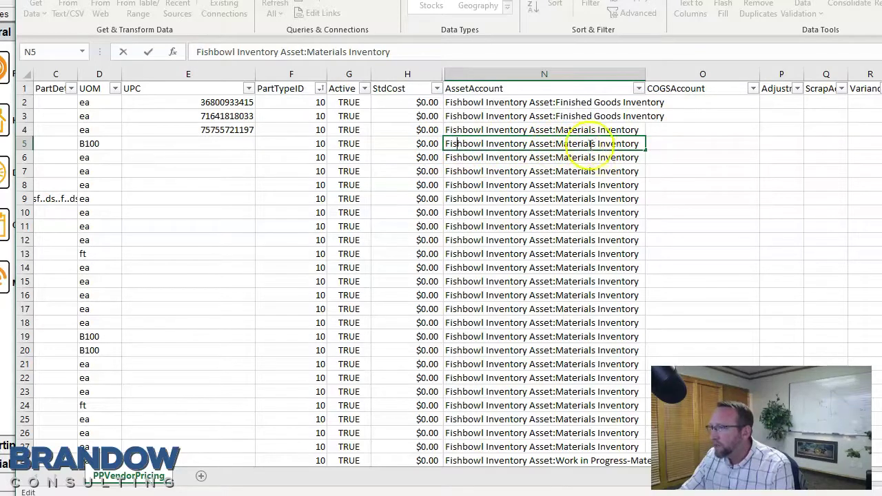
double_click(639, 143)
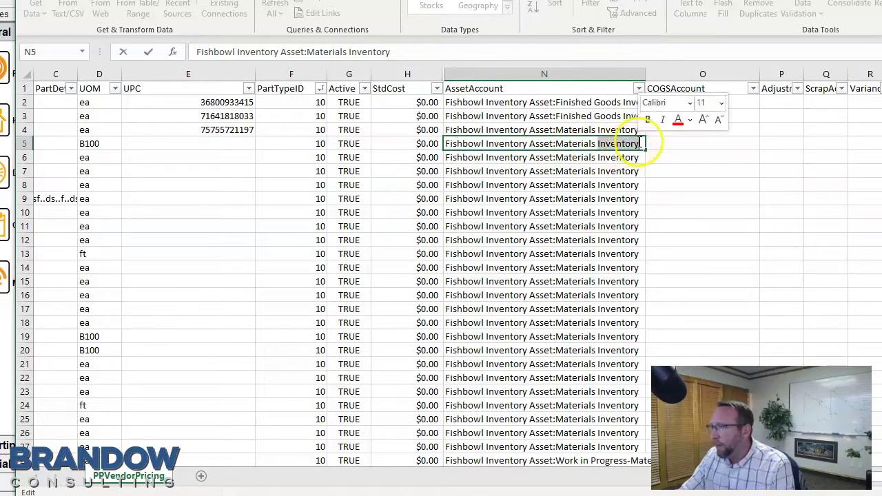
click(624, 170)
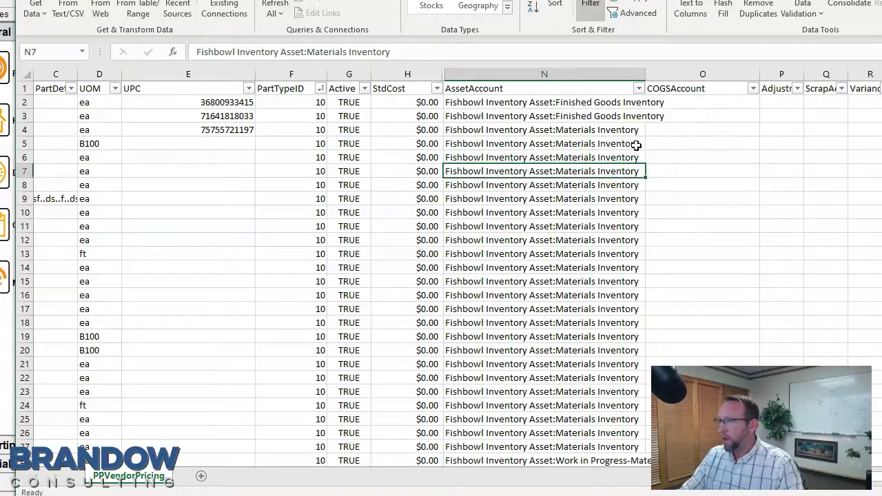
double_click(632, 144)
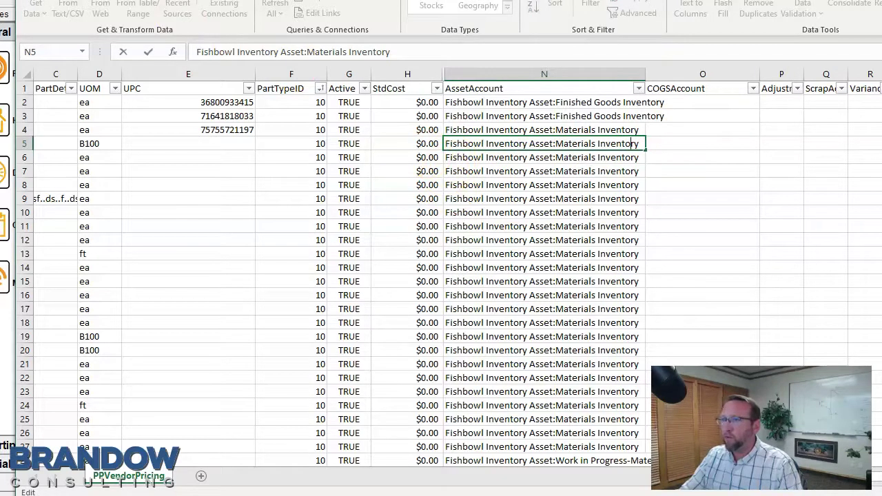
- Switch to Fishbowl, open the Part module, and view the account settings of part 37081, Original Peppered 3oz
key(alt+Tab)
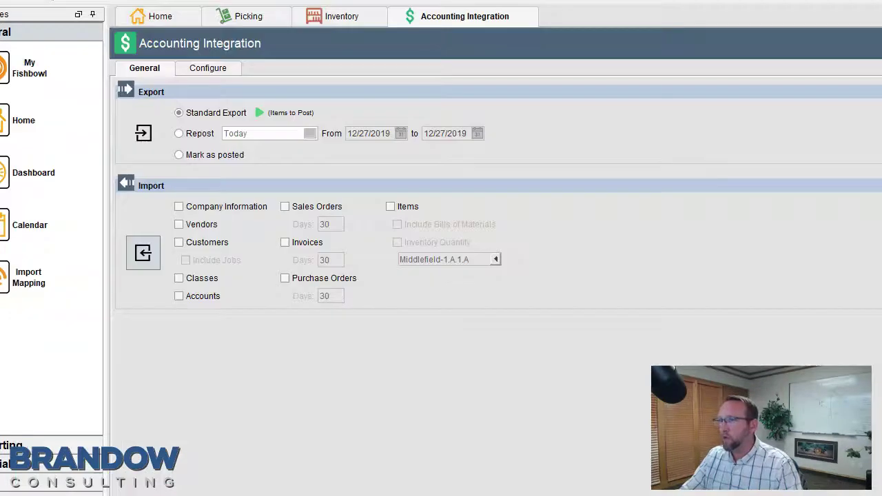
click(89, 1)
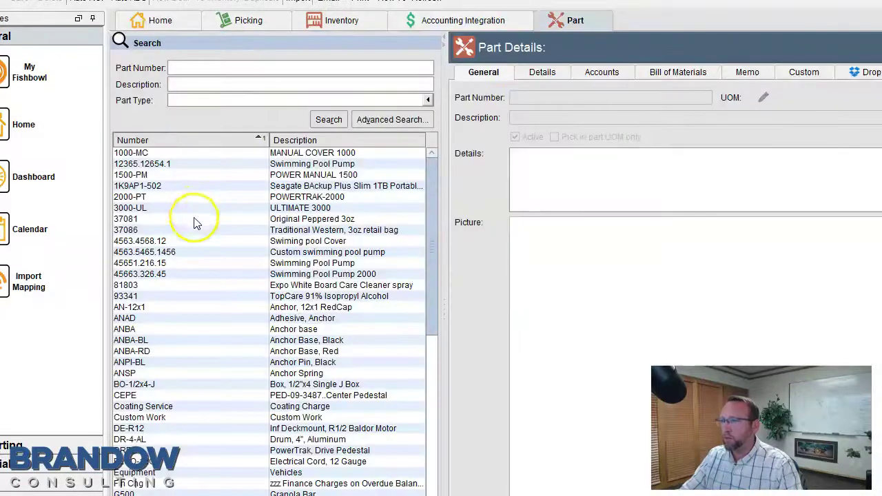
click(197, 219)
click(604, 72)
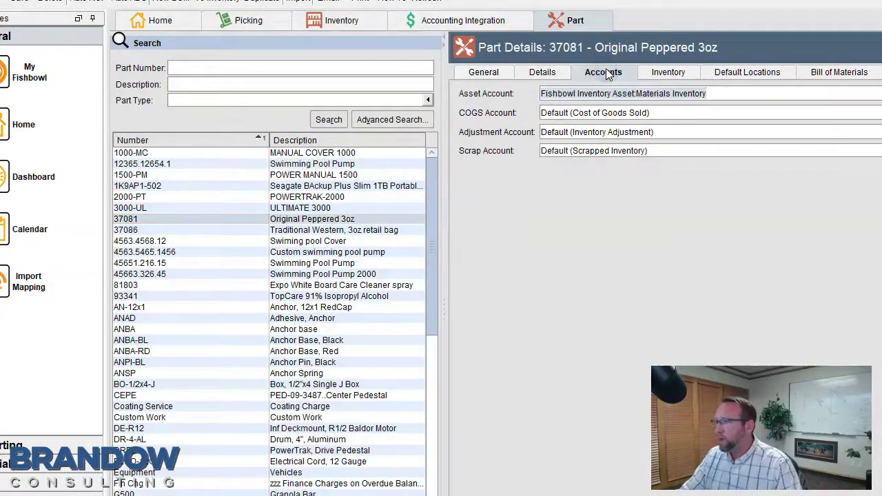
- Search the part's asset accounts for "invento" and choose Fishbowl Inventory Asset:Materials Inventory as the Asset Account
click(716, 93)
key(ctrl+a)
text(inven)
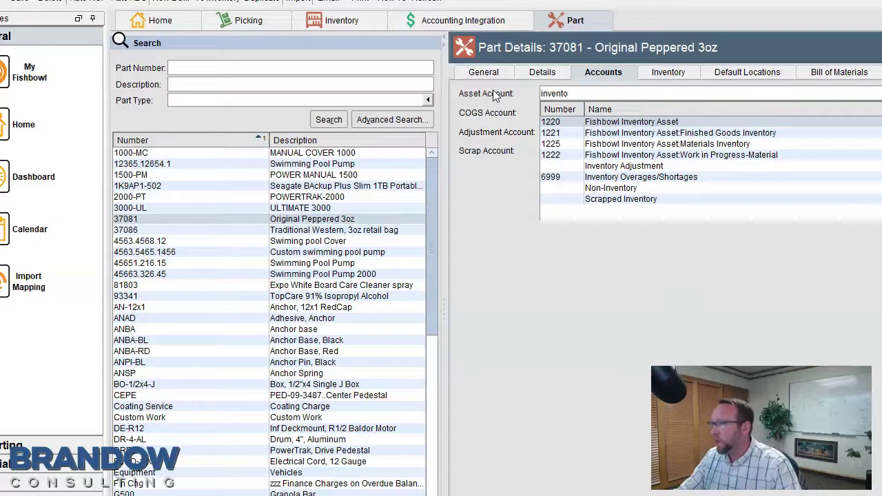
click(722, 145)
click(655, 91)
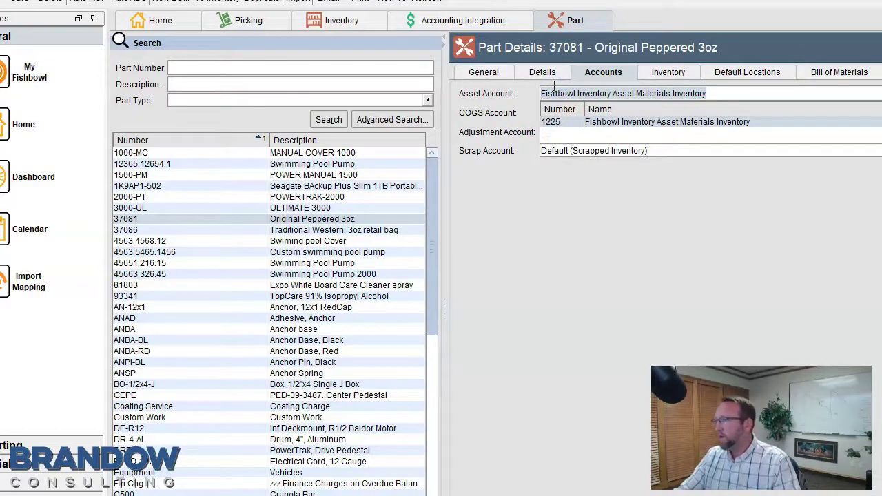
- Switch back to Excel and examine the full asset account path in cell N5
key(alt+Tab)
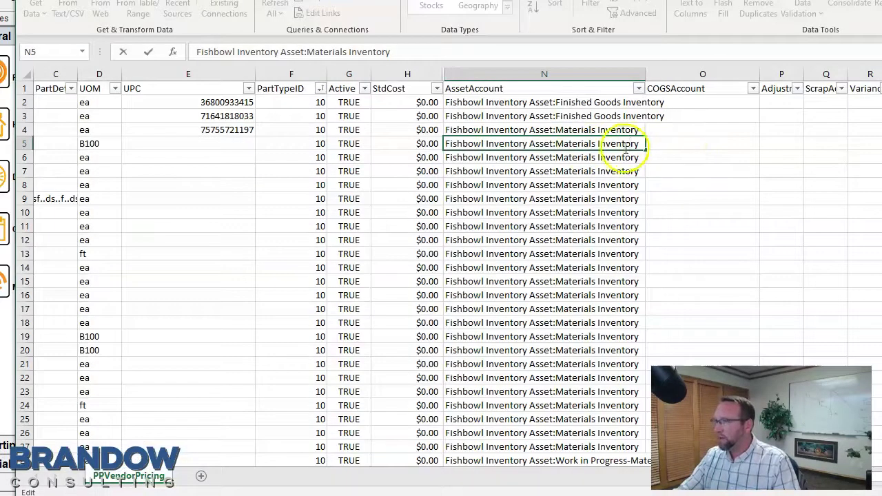
drag(641, 144, 423, 152)
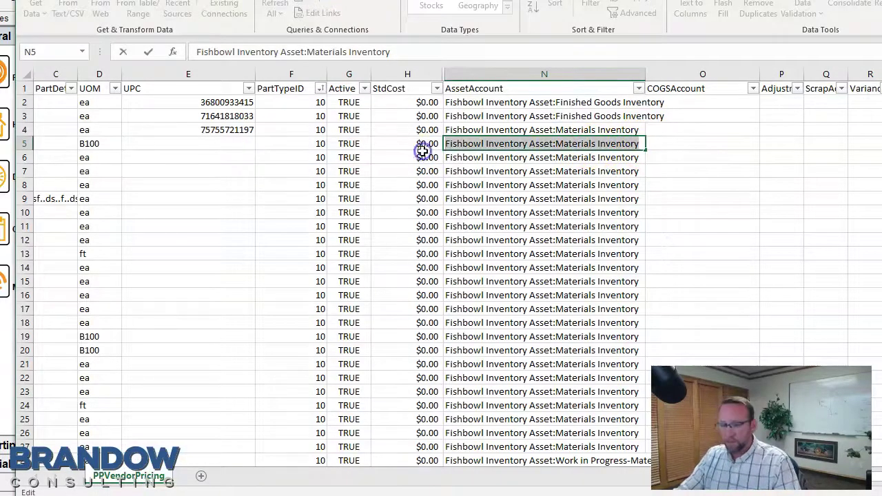
key(End)
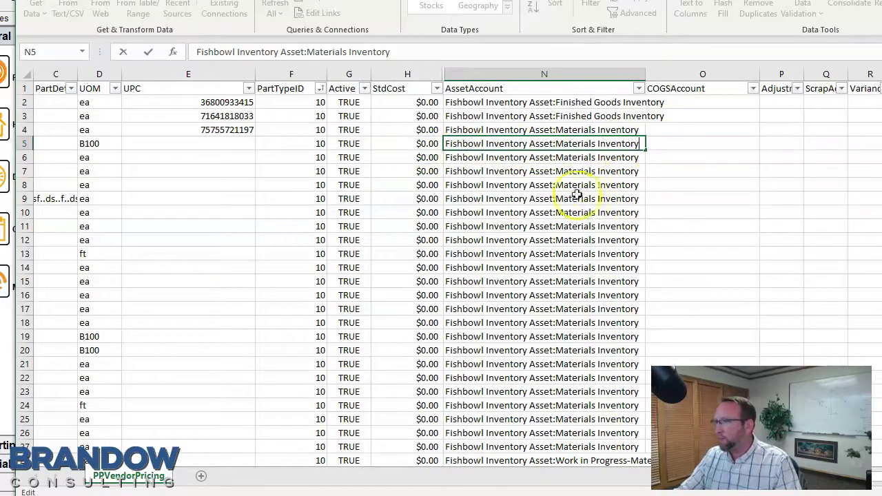
- Try adding a space after the colon in N5's account path and shortening "Materials" to "Material", without keeping the edit
click(556, 144)
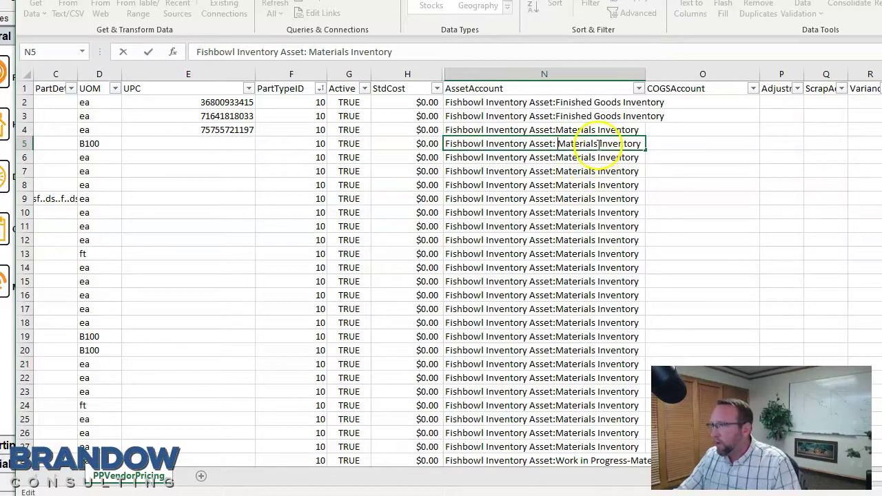
key(BackSpace)
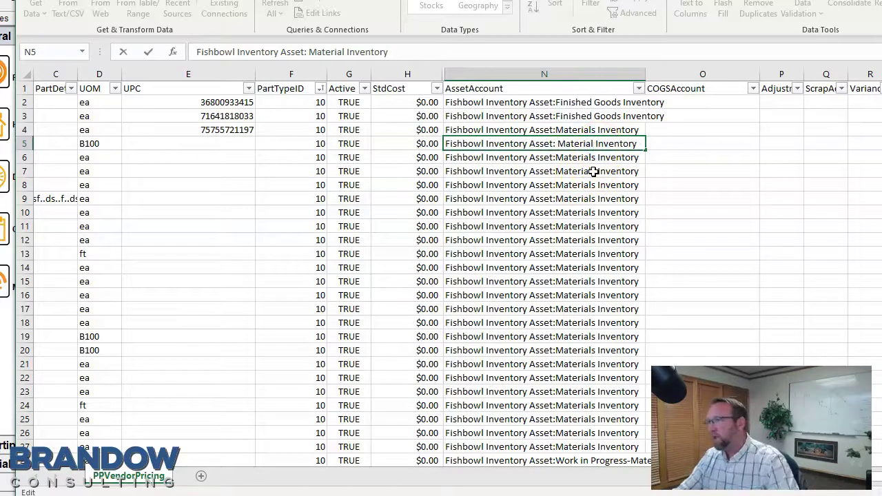
click(584, 211)
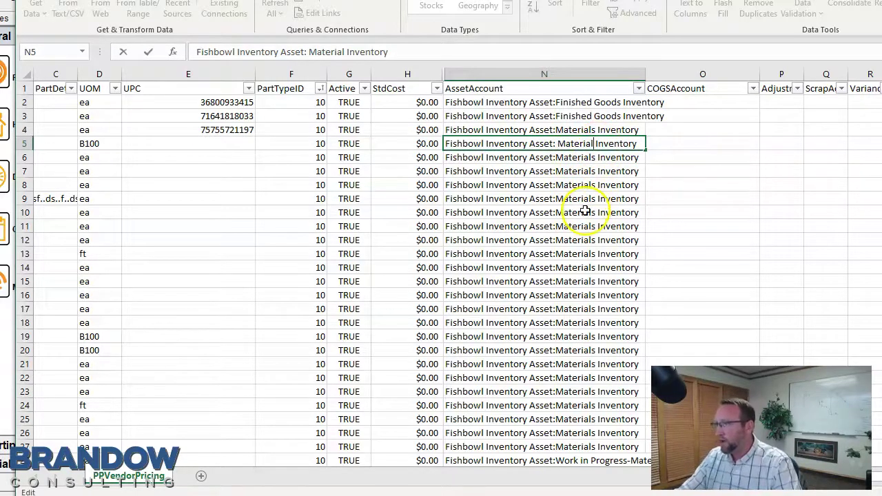
text(s)
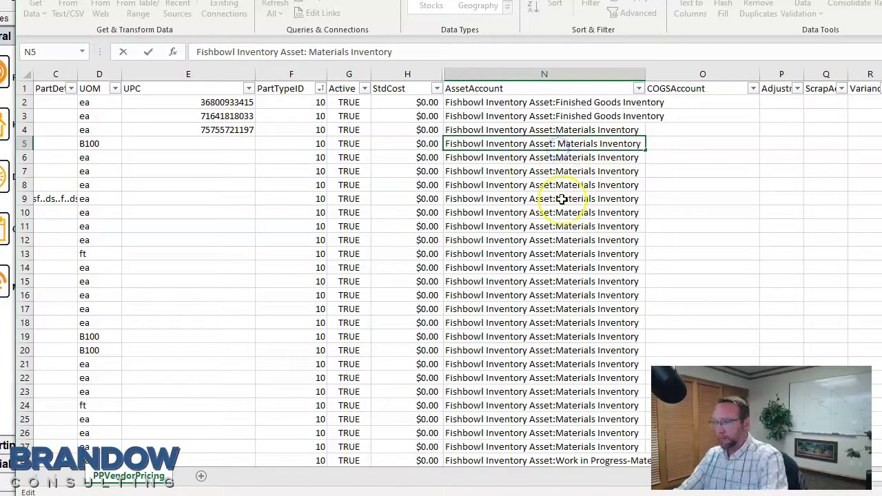
- Examine the COGSAccount column alongside the AssetAccount entries
click(699, 128)
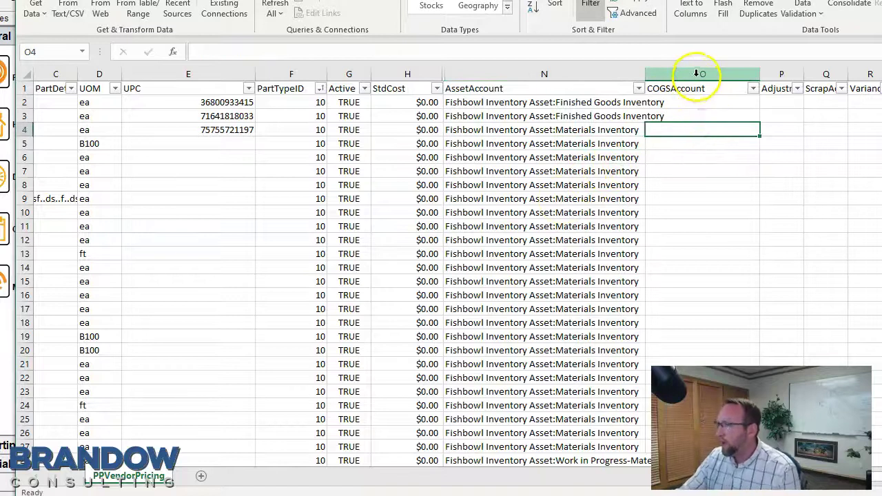
click(698, 74)
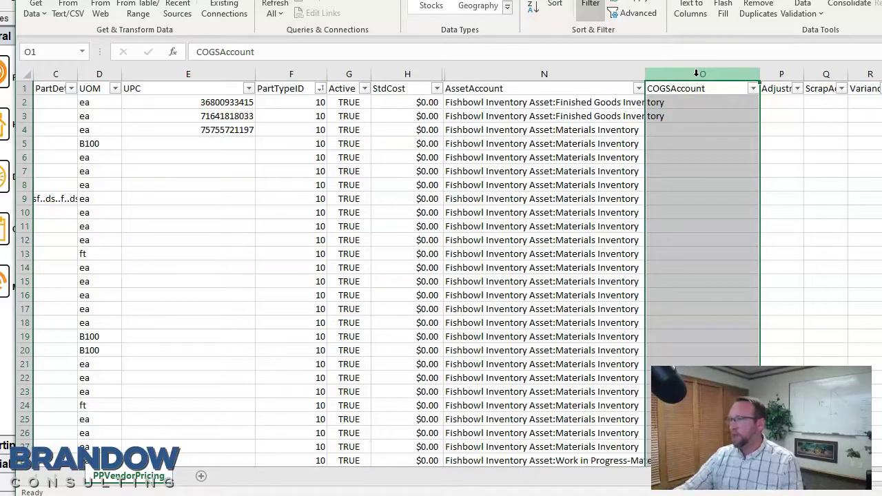
click(501, 184)
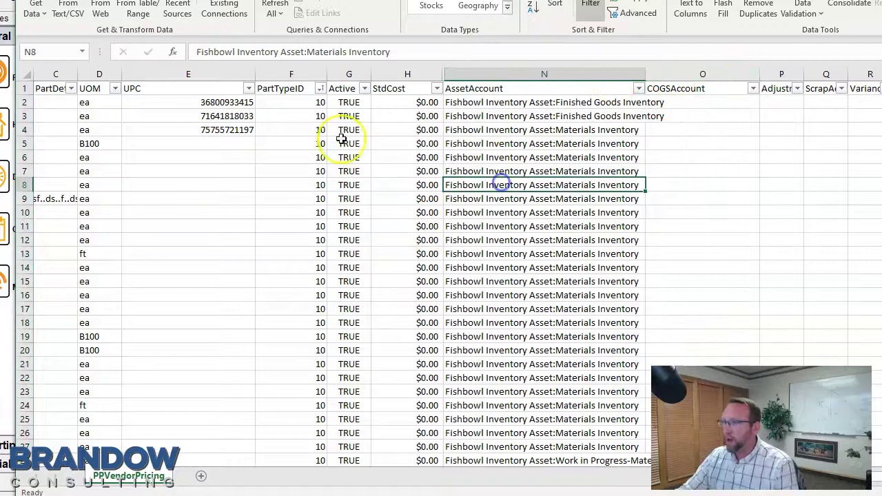
- Filter out part type 10 and examine the asset accounts assigned to the other part types
click(321, 88)
click(184, 245)
click(235, 359)
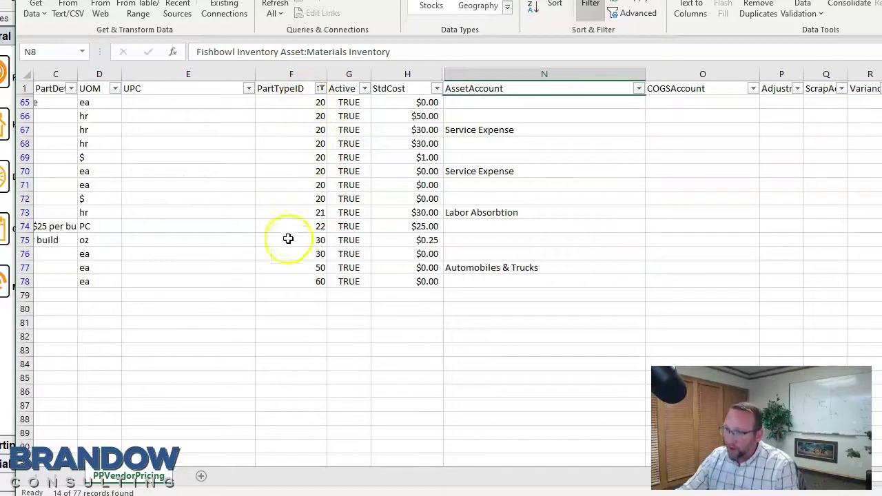
click(520, 129)
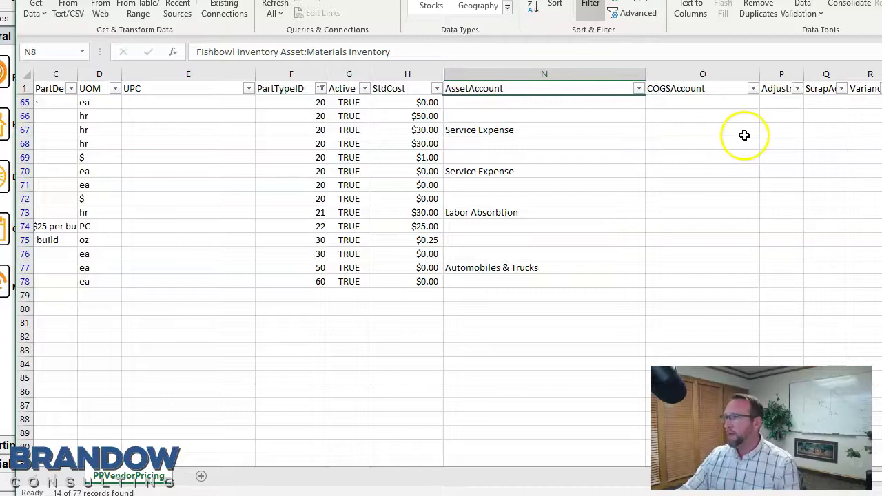
- Move the COGSAccount column directly after IncomeAccount, fitting the IncomeAccount column's width to its contents
click(685, 72)
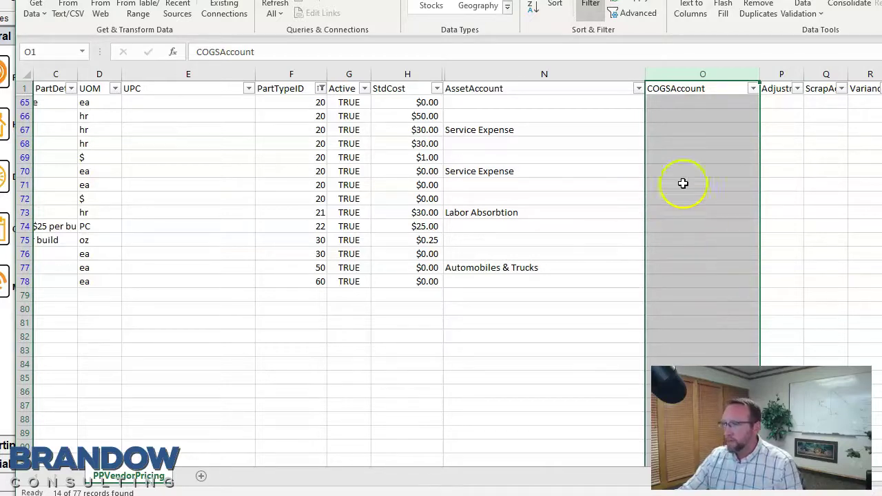
right_click(685, 71)
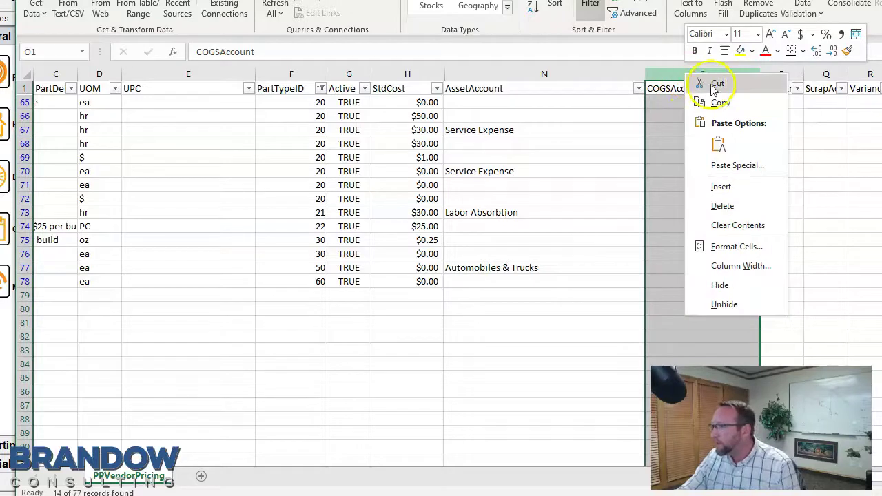
click(715, 83)
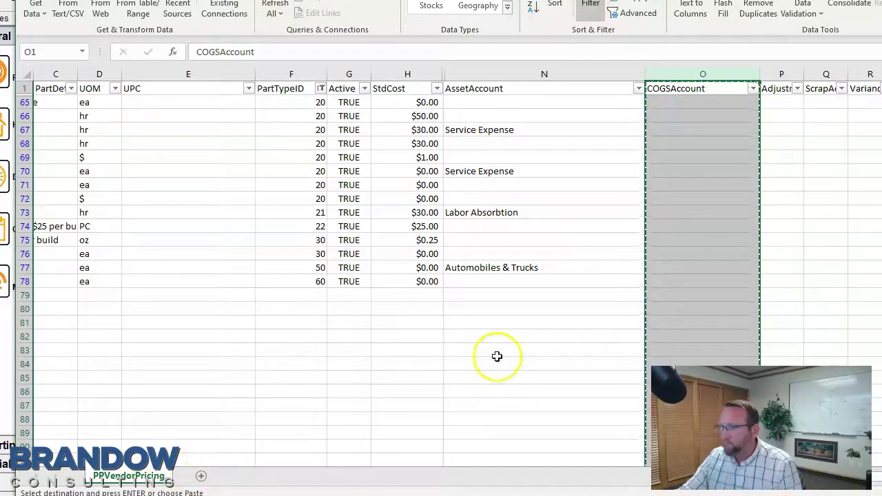
scroll(497, 357, right, 10)
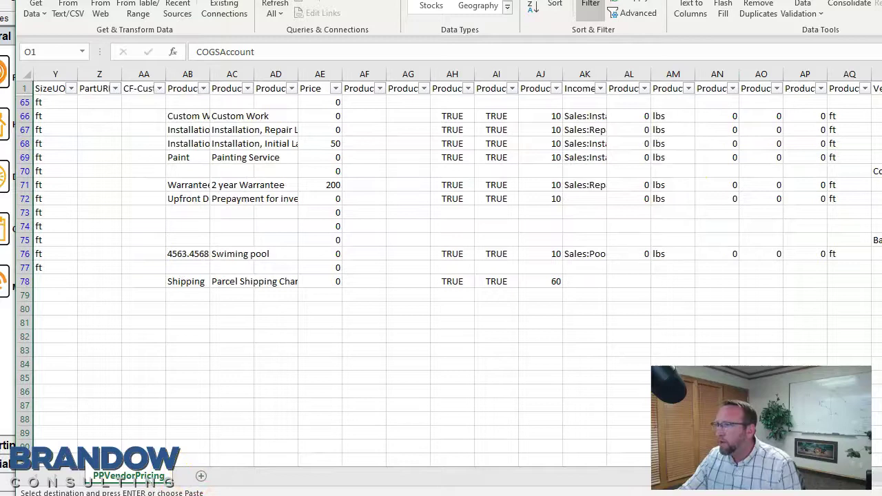
double_click(606, 74)
right_click(672, 73)
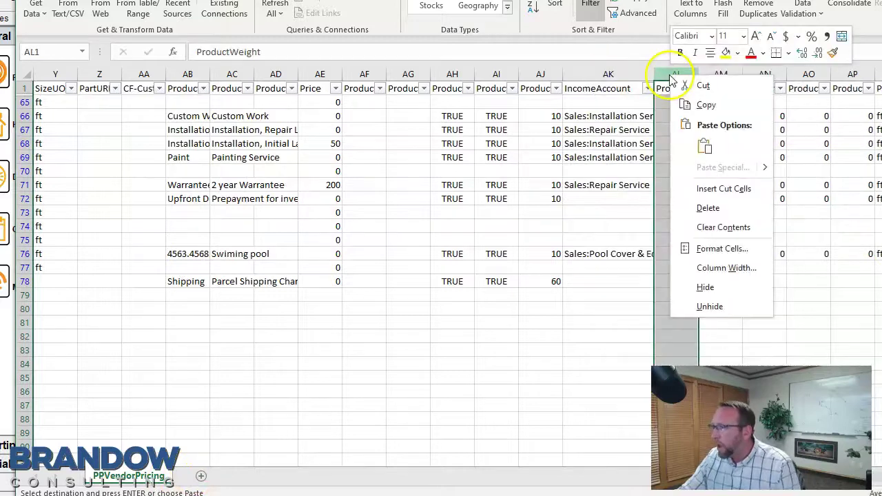
click(719, 192)
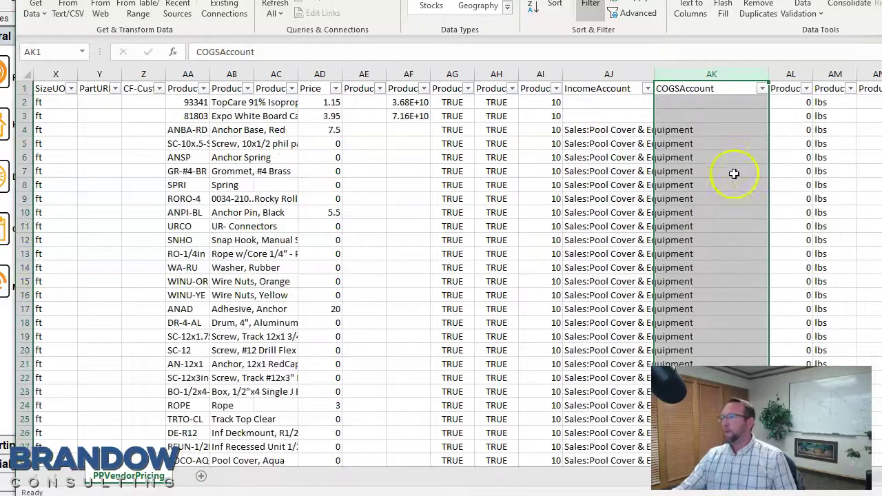
- Move the COGSAccount column back to its place between AssetAccount and AdjustmentAccount
click(702, 72)
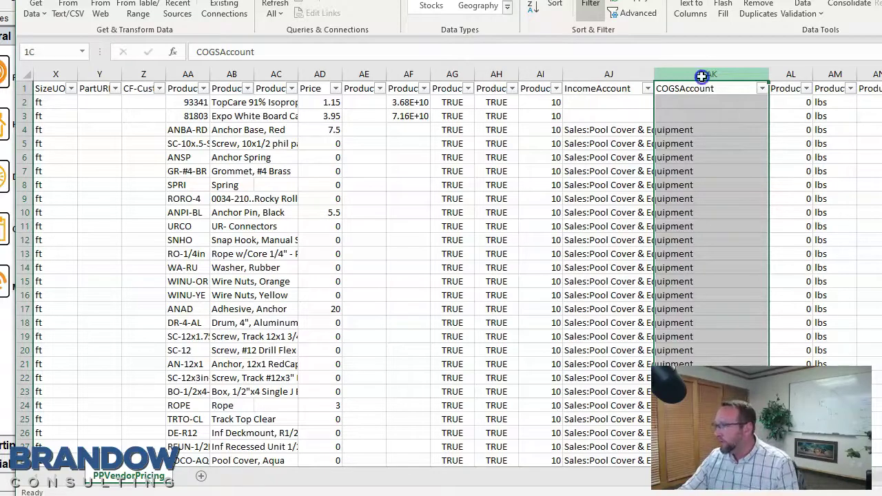
right_click(717, 76)
click(730, 104)
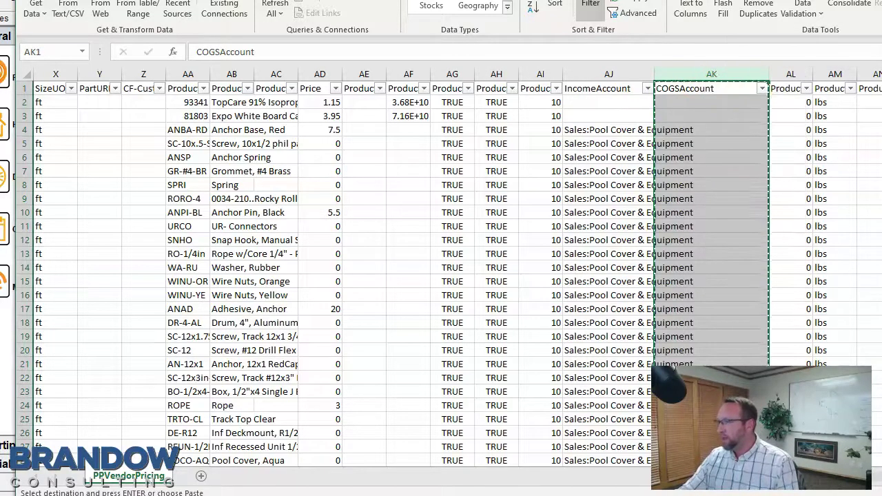
scroll(441, 269, left, 10)
scroll(441, 269, left, 3)
scroll(441, 269, right, 3)
right_click(614, 76)
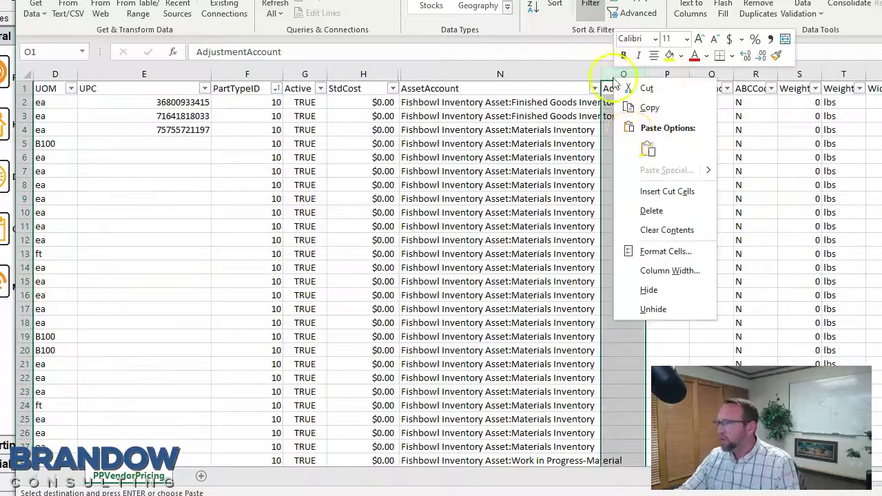
click(667, 190)
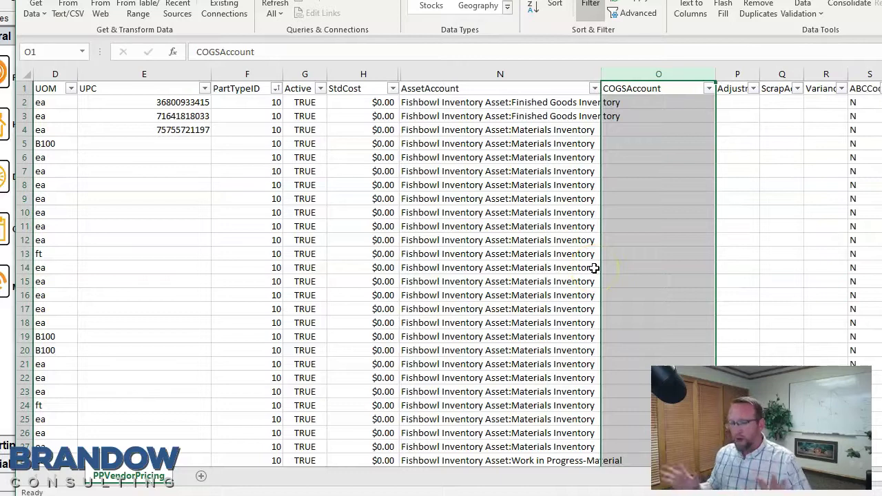
- Fit the widths of the AdjustmentAccount, ScrapAccount and VarianceAccount columns so their full headings are readable
click(647, 75)
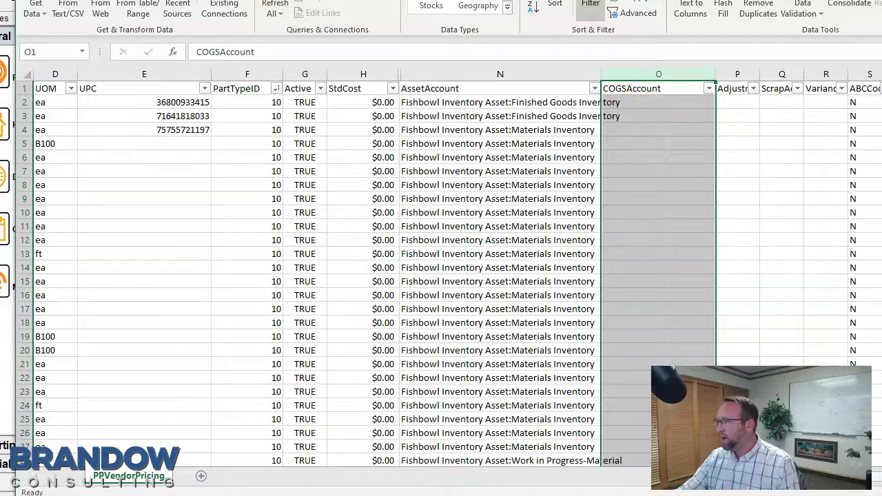
scroll(441, 269, right, 3)
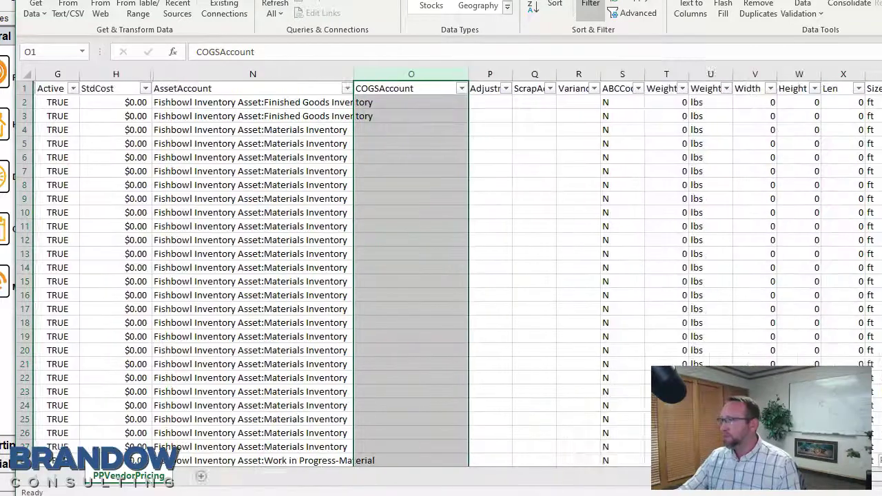
scroll(441, 269, right, 2)
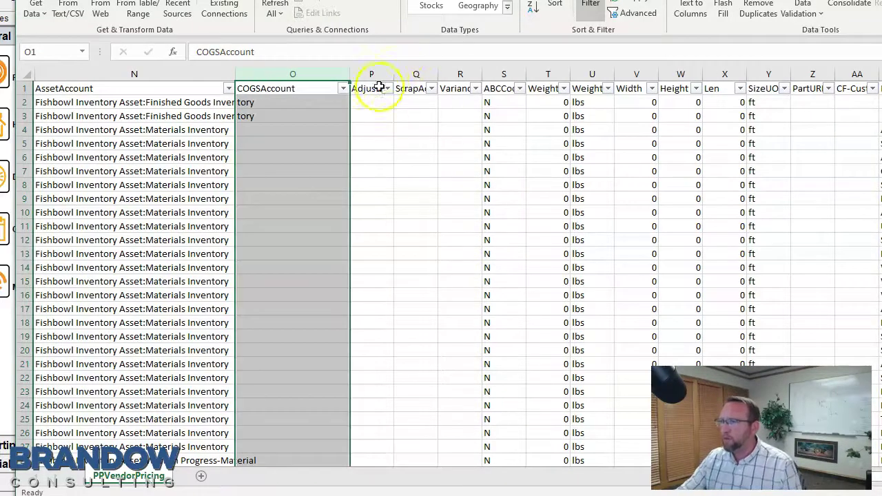
click(423, 131)
click(480, 130)
click(557, 142)
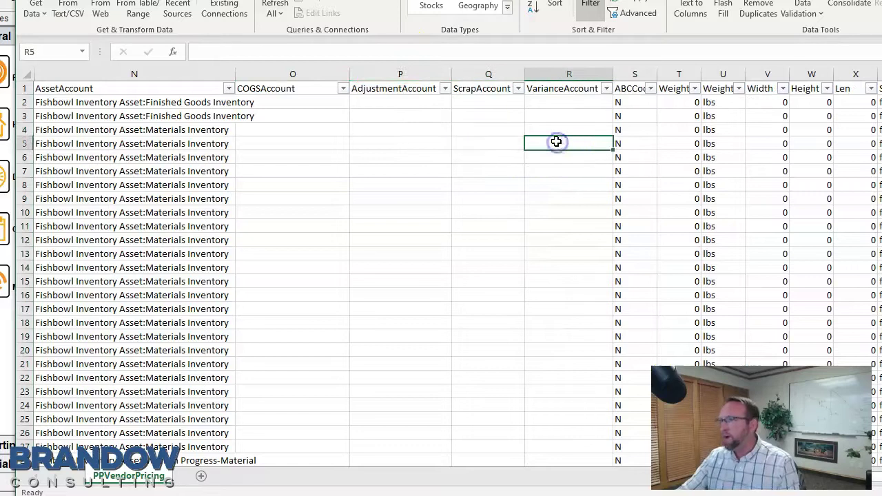
- Examine the AdjustmentAccount column from P2 down, including cells P4 to P16, for account entries
drag(397, 103, 404, 459)
scroll(499, 330, up, 2)
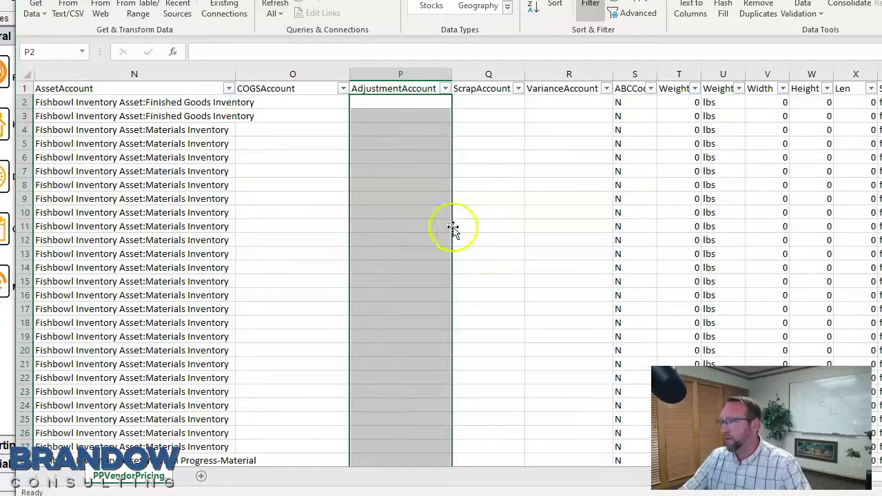
drag(386, 127, 374, 290)
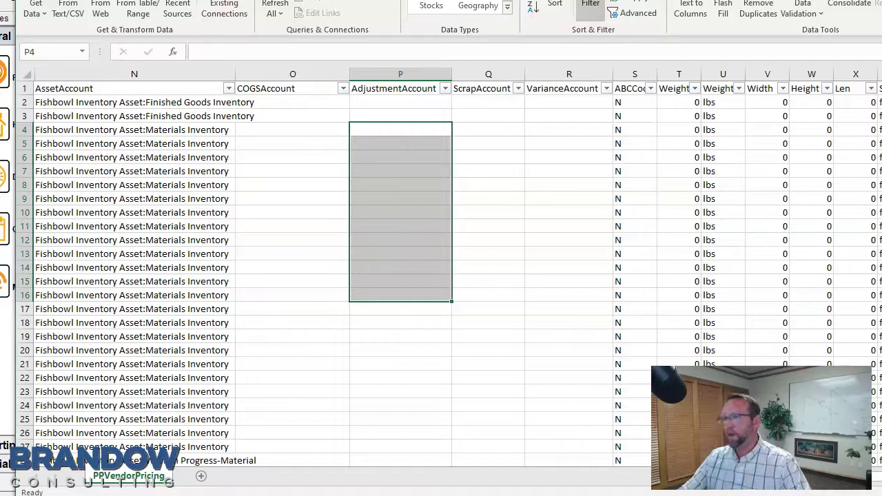
- Switch to Fishbowl, search the reports for "def" and select the Default Account Mapping report
click(67, 14)
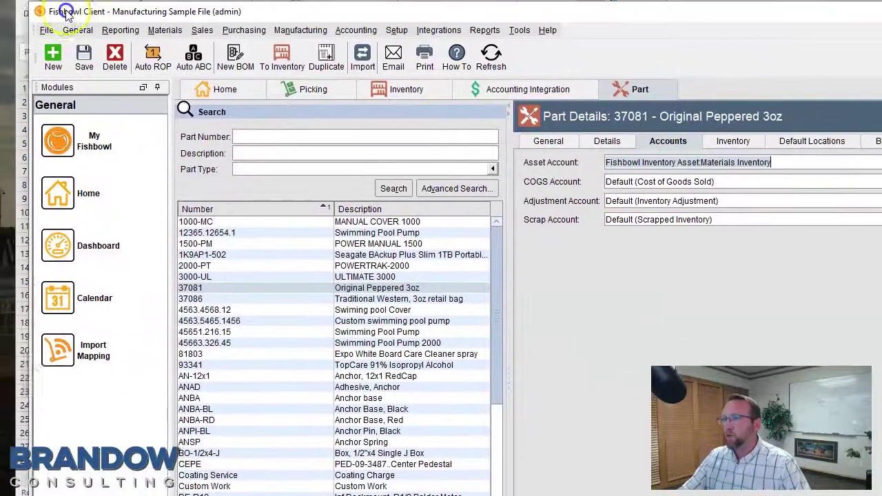
click(121, 29)
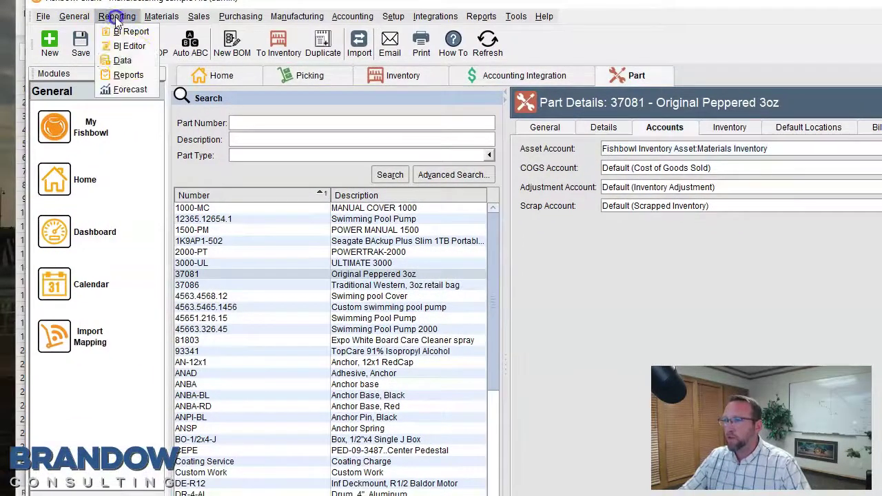
click(128, 74)
click(279, 135)
text(def)
key(Return)
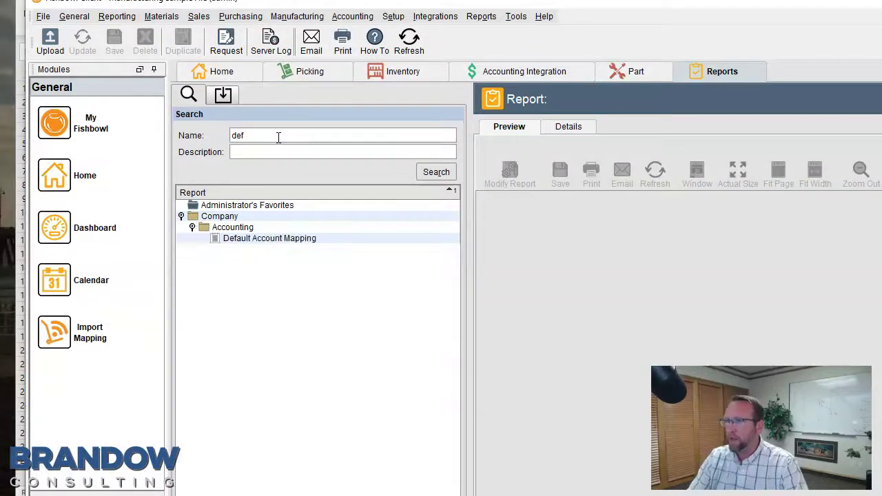
click(274, 238)
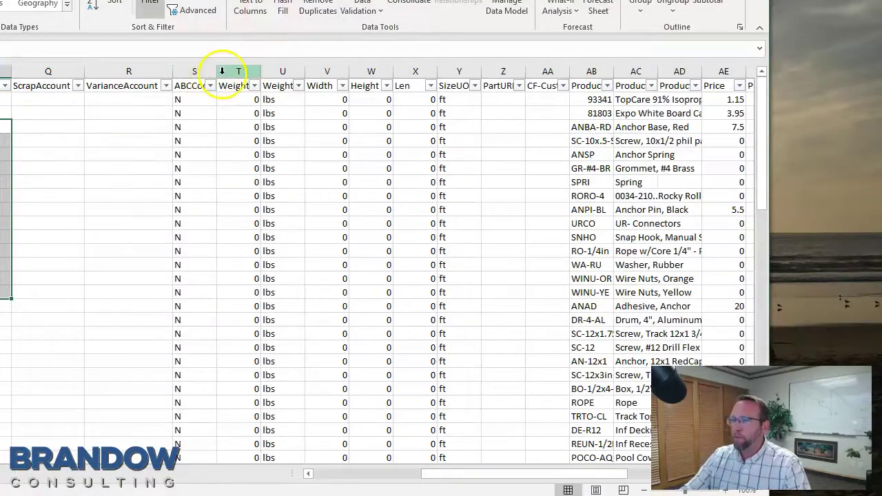
- Fit the ABCCode column's width to its contents and examine the codes assigned to several parts
double_click(214, 72)
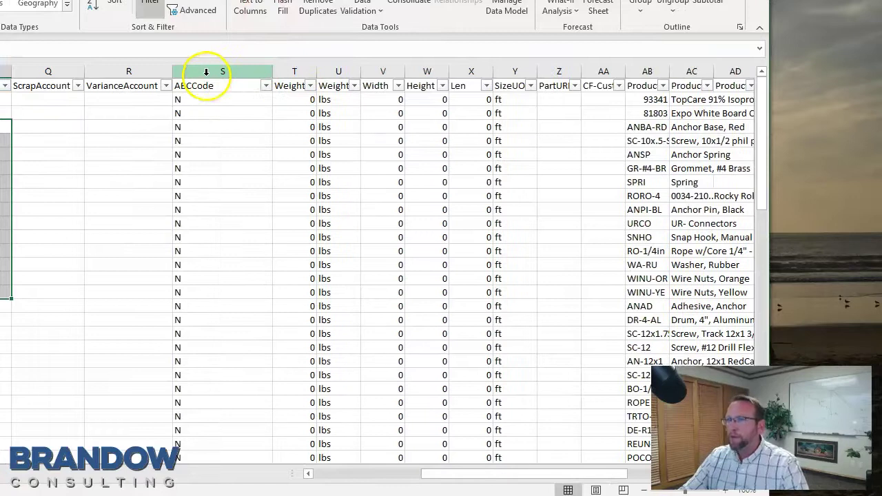
click(206, 72)
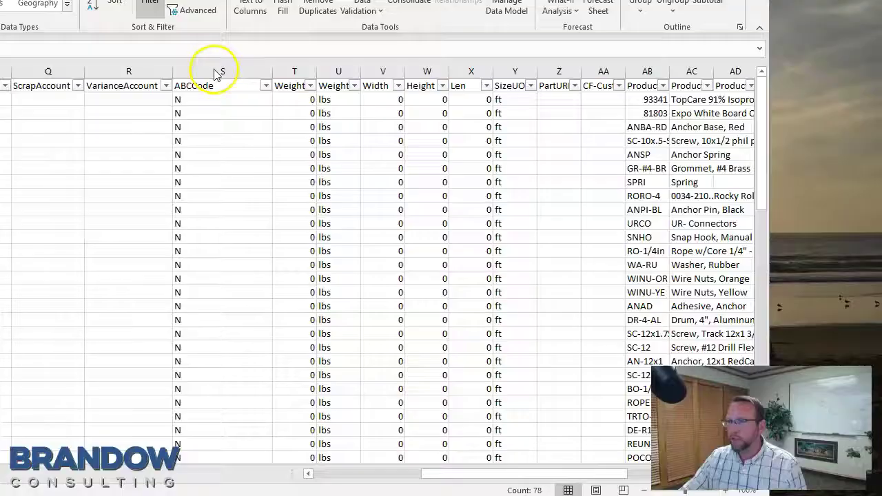
click(217, 72)
click(204, 98)
click(197, 141)
click(201, 258)
click(189, 361)
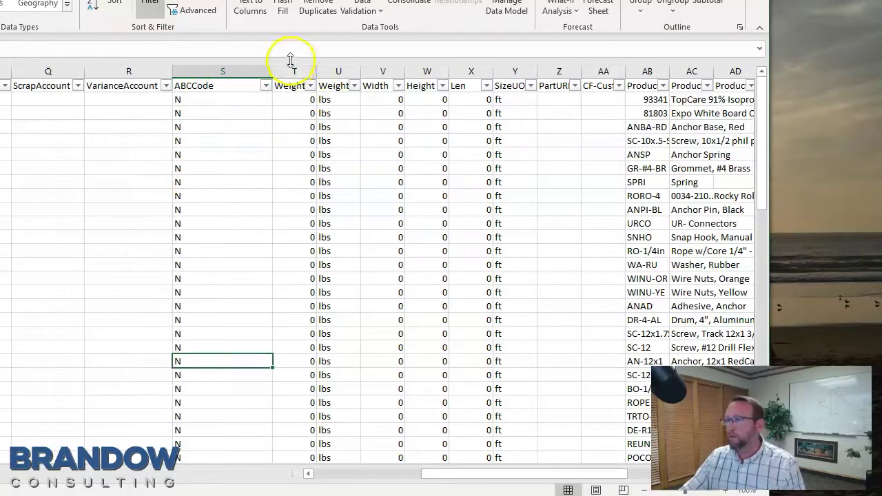
- Widen the weight, dimension, PartURL and CF-Custom columns so their headings are readable
click(291, 71)
drag(295, 99, 282, 334)
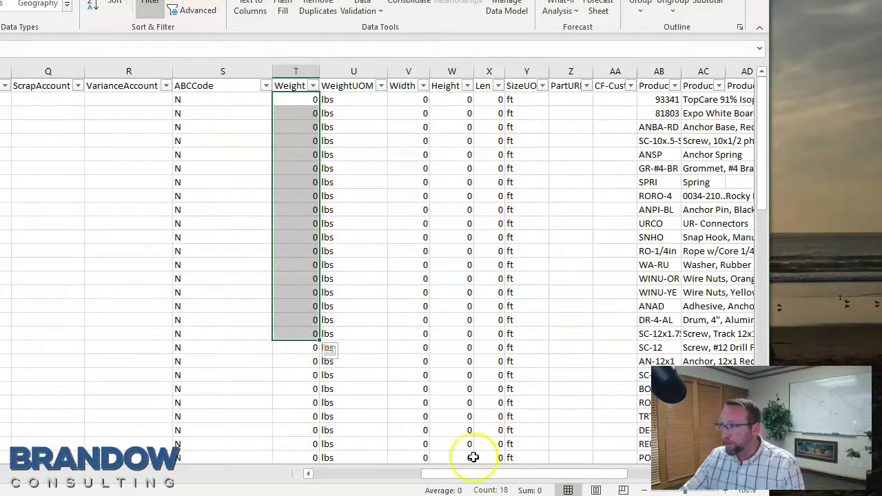
mouse_move(480, 478)
mouse_down()
mouse_move(493, 477)
mouse_move(370, 477)
mouse_move(495, 475)
mouse_up()
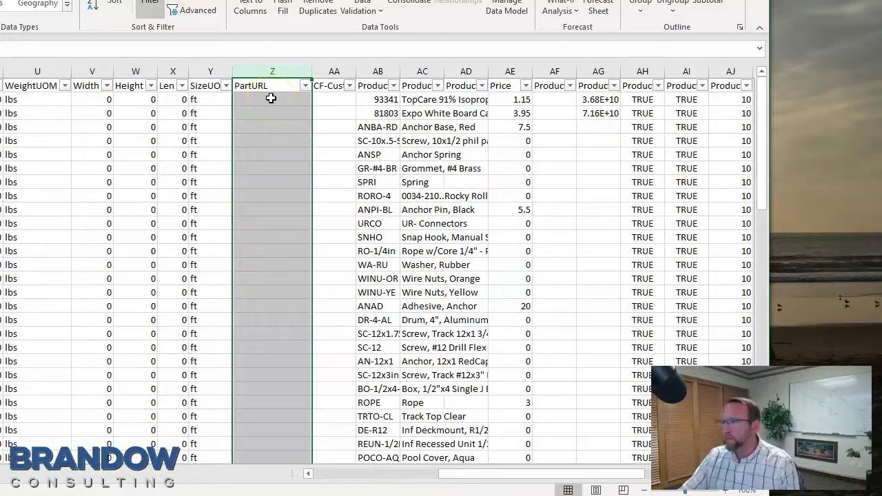
drag(353, 71, 385, 71)
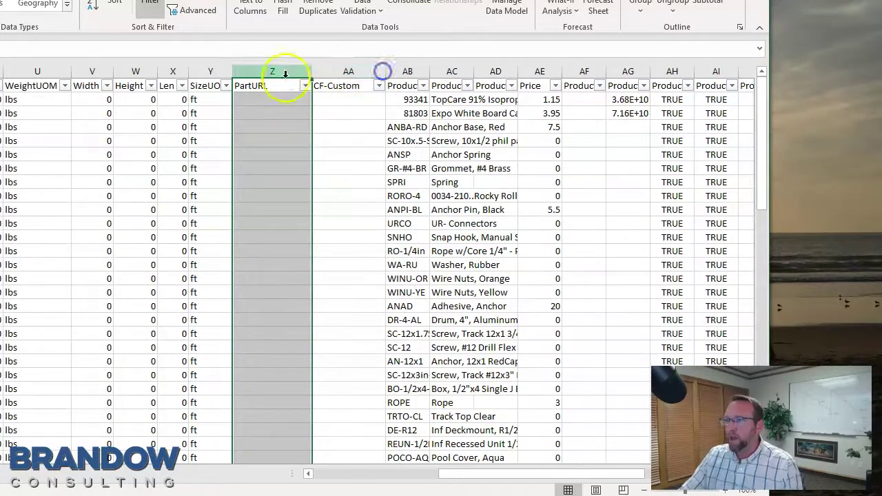
- Fit the ProductNumber column's width to its contents and examine its blank entries near the end of the list
drag(443, 473, 483, 469)
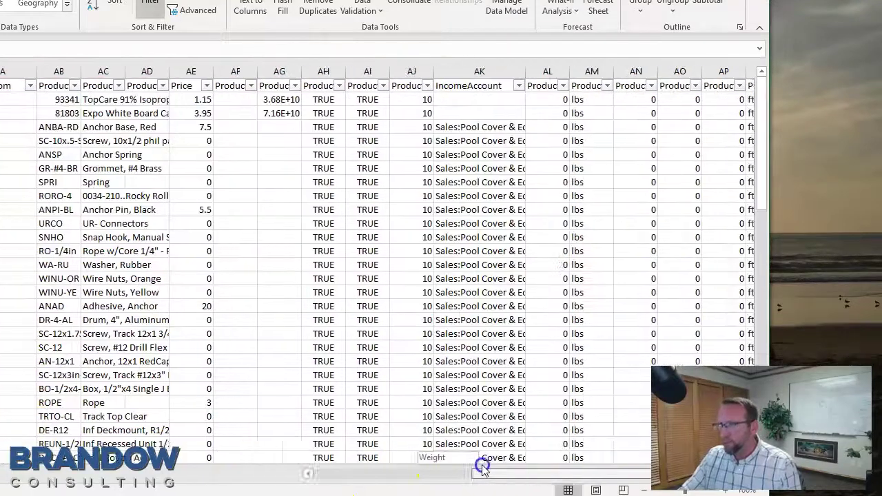
double_click(80, 71)
click(83, 71)
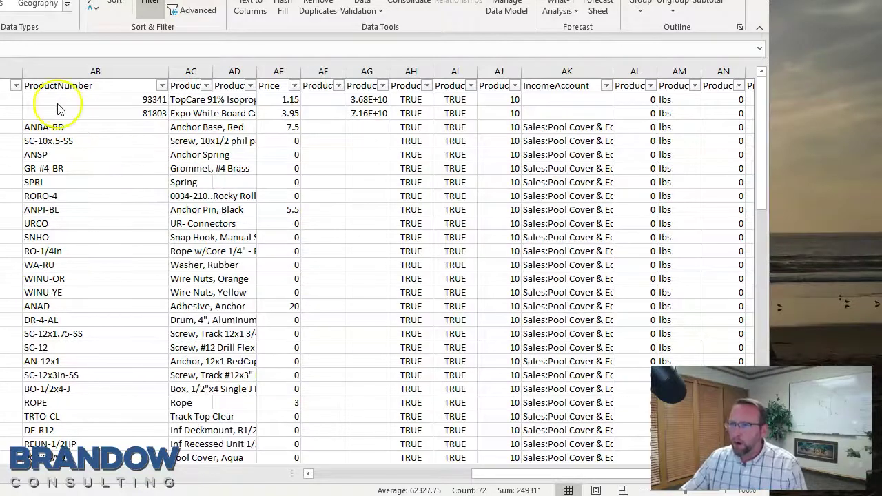
key(ctrl+space)
scroll(66, 187, down, 1)
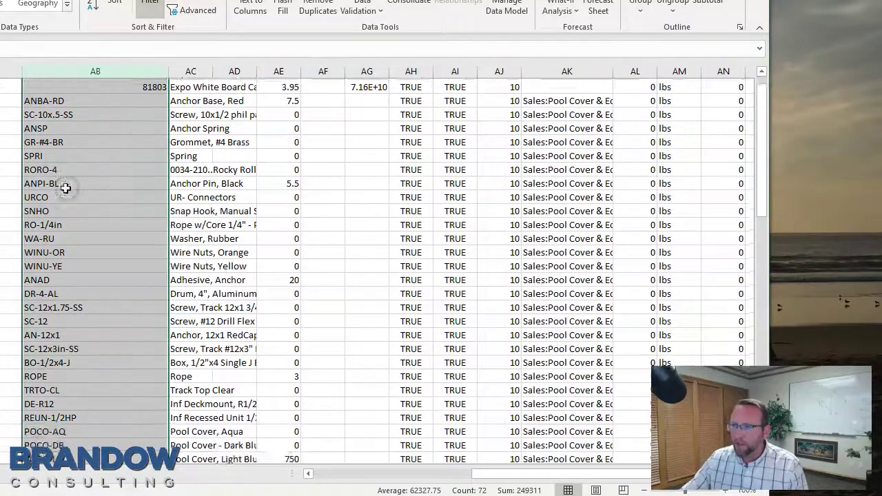
scroll(65, 187, down, 17)
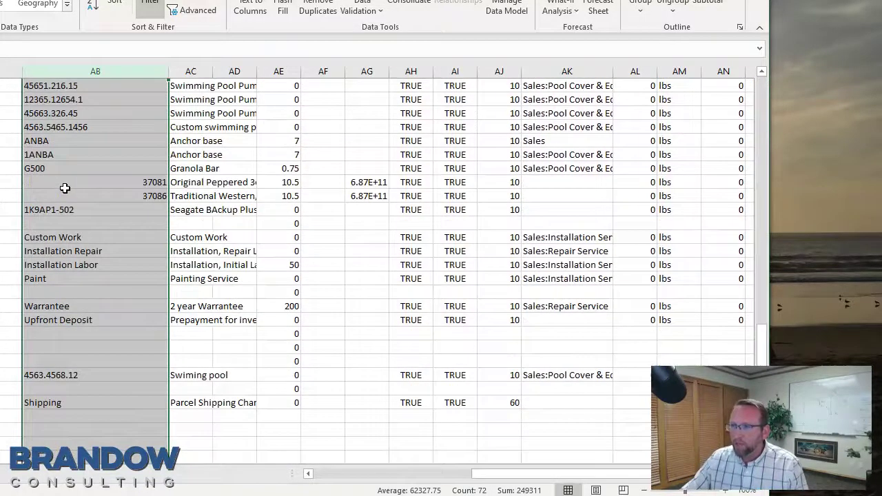
click(78, 223)
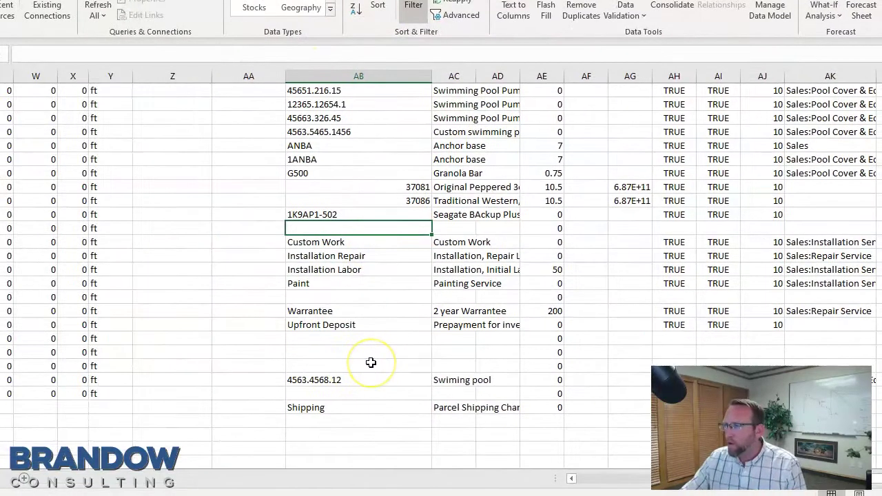
- Freeze the panes at C2 so the heading row and the PartNumber and PartDescription columns stay visible
scroll(370, 362, up, 15)
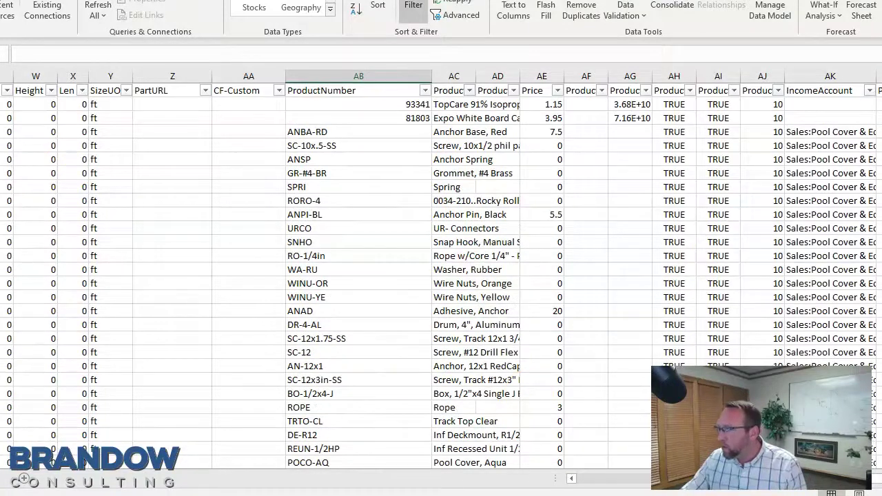
drag(778, 478, 640, 478)
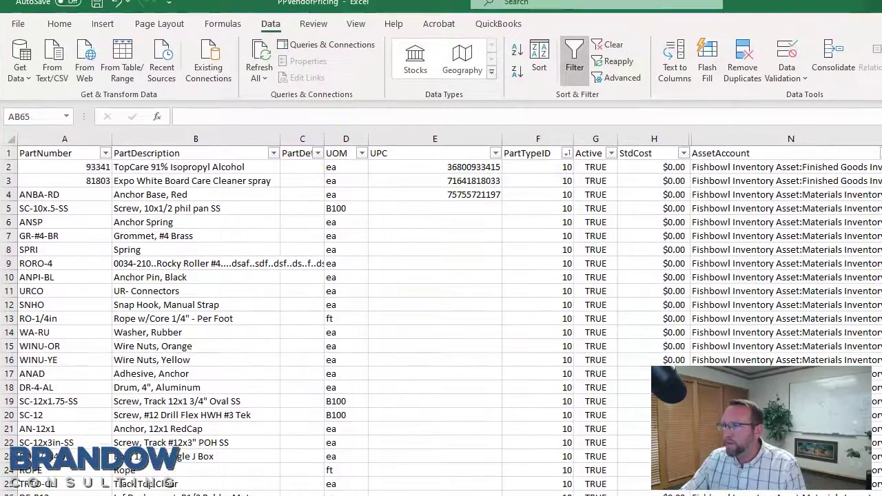
click(304, 116)
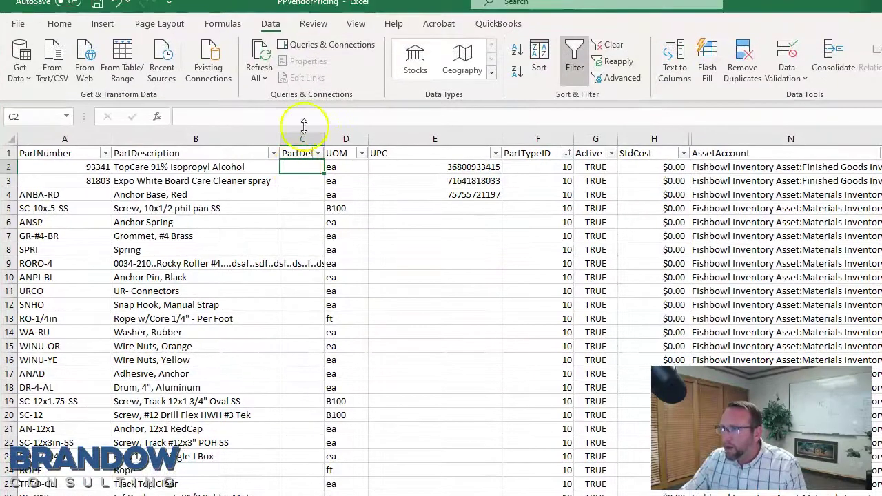
click(354, 27)
click(465, 69)
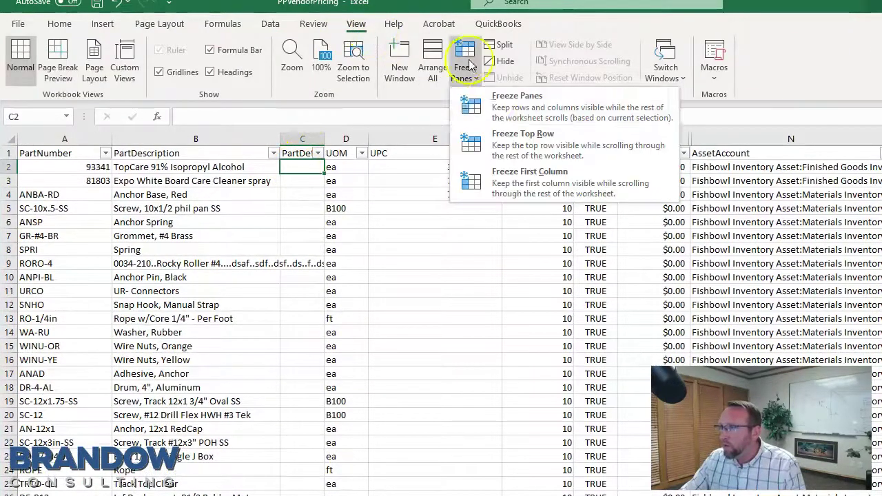
click(501, 108)
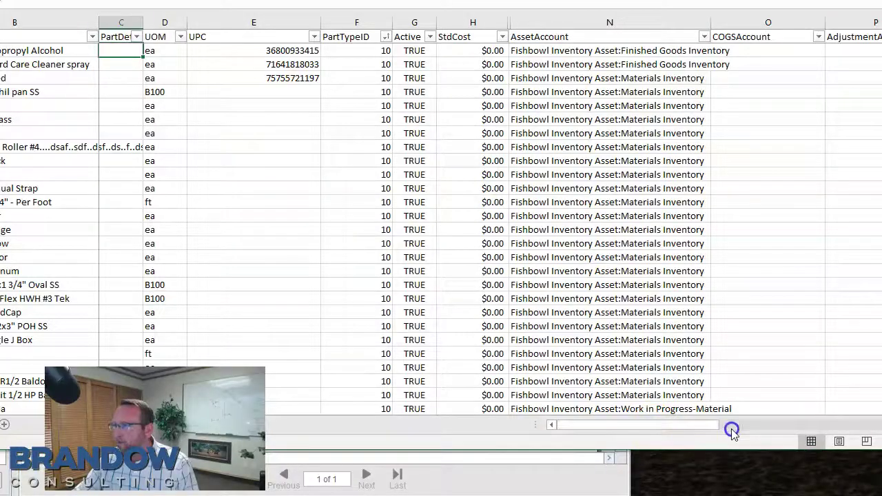
- Compare the ProductNumber column with the frozen part numbers, including the blank product cell in the Coating Service row
drag(681, 427, 808, 426)
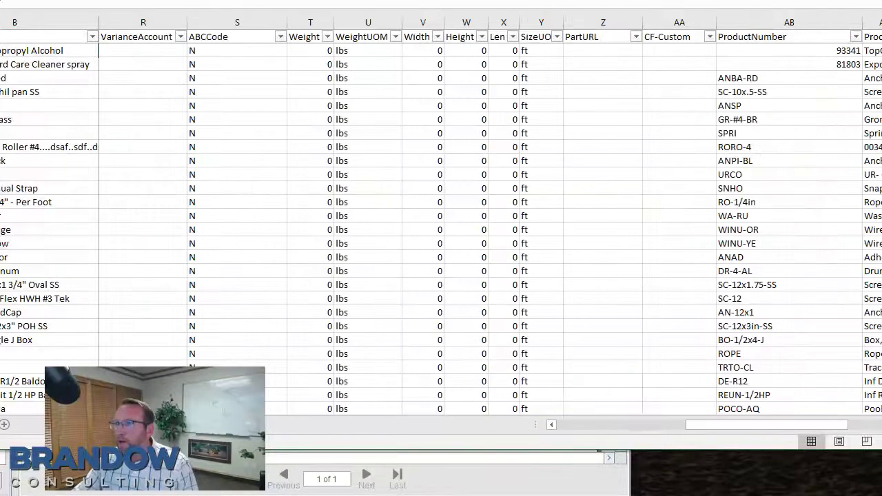
scroll(441, 227, right, 2)
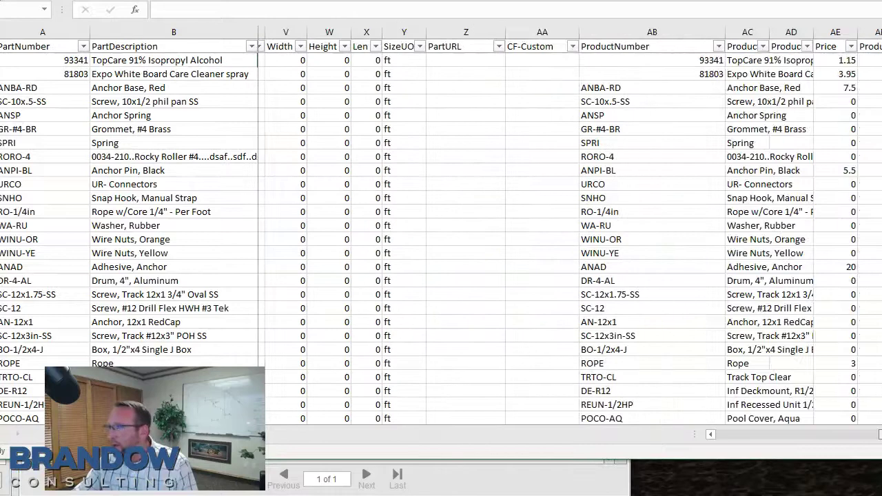
scroll(557, 274, right, 1)
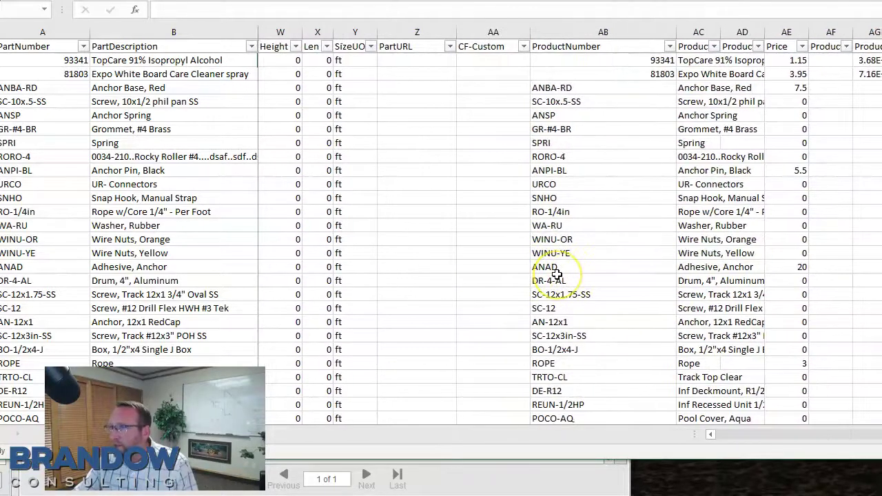
scroll(557, 274, down, 20)
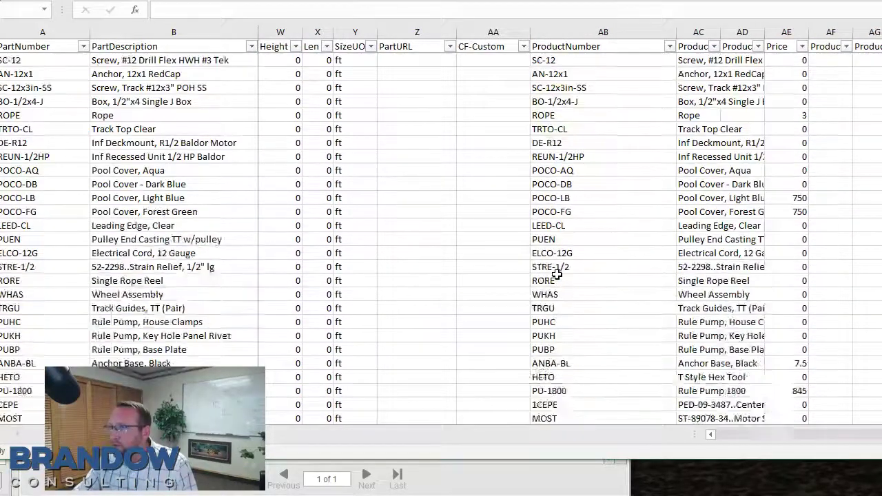
scroll(556, 273, up, 7)
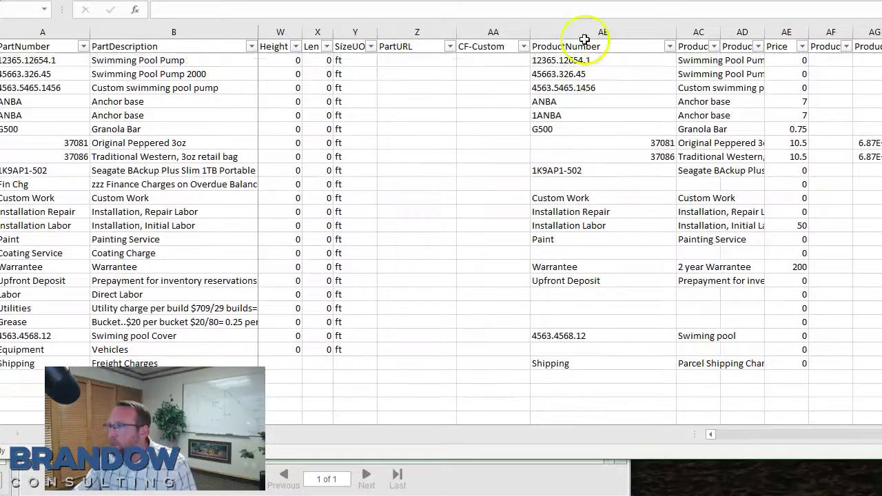
click(607, 256)
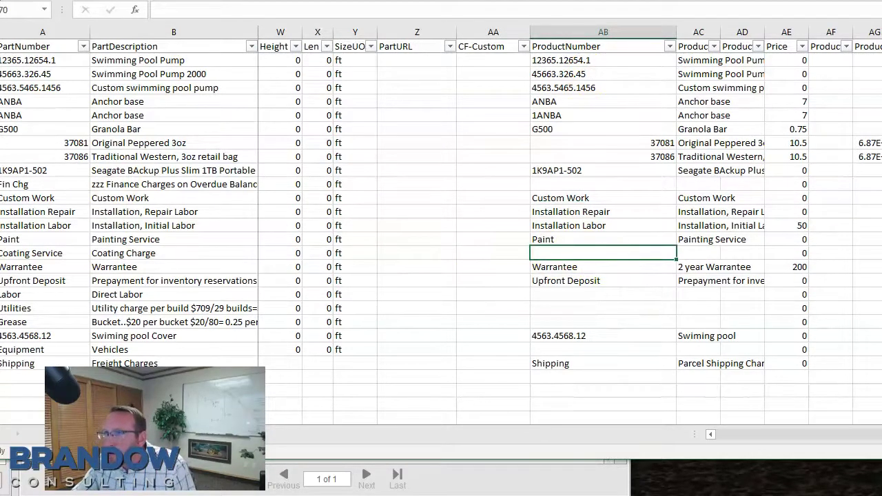
scroll(20, 256, left, 1)
click(10, 251)
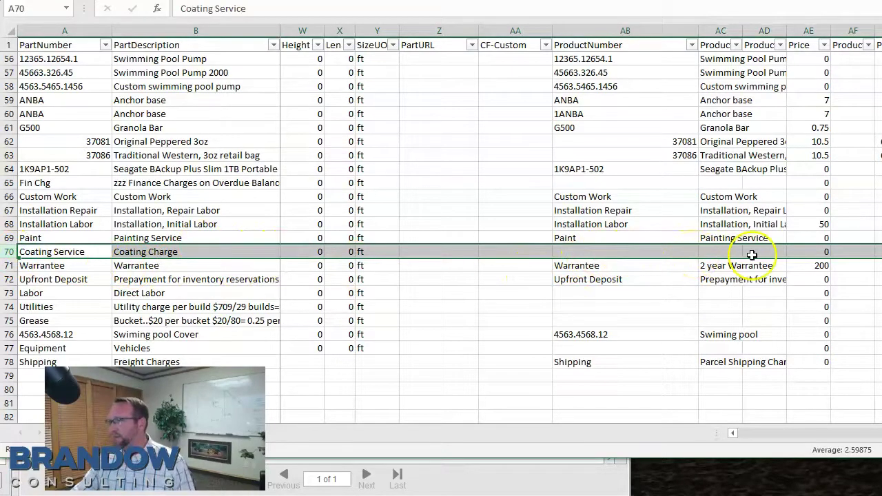
- Examine the Price column, fit the ProductSKU column's width to its heading and check cells AF56 to AF66
click(801, 28)
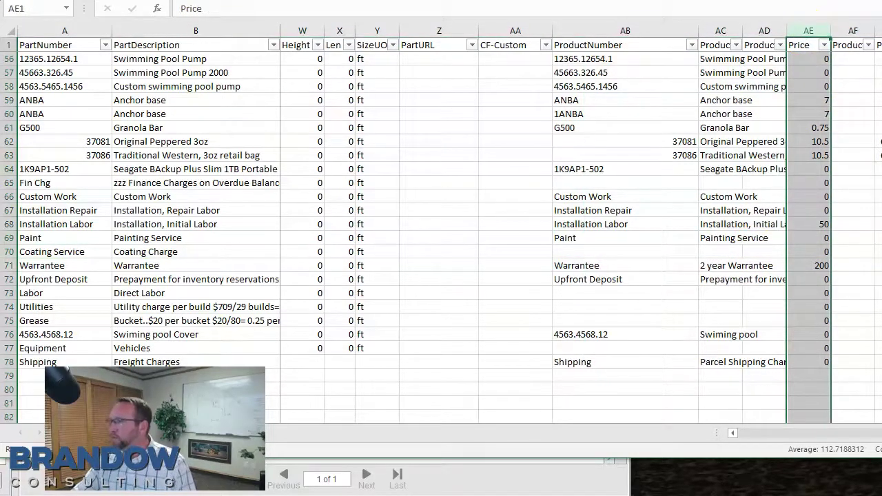
scroll(579, 224, right, 5)
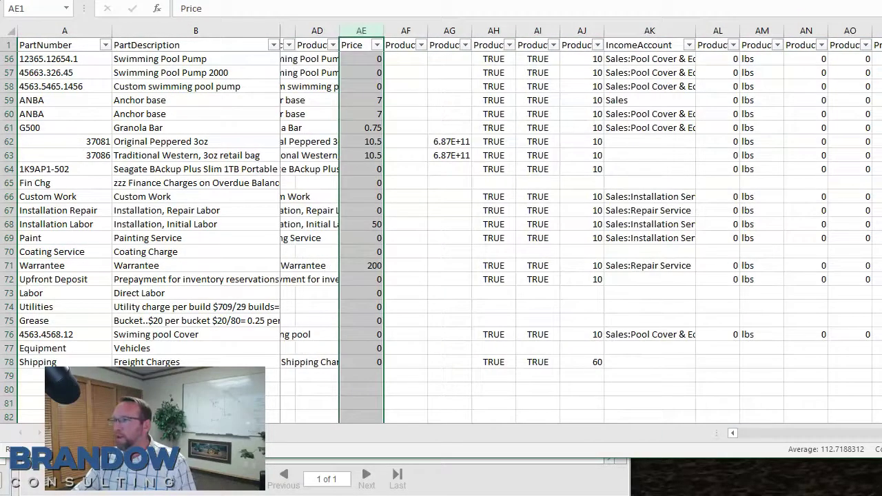
double_click(427, 30)
drag(407, 60, 415, 201)
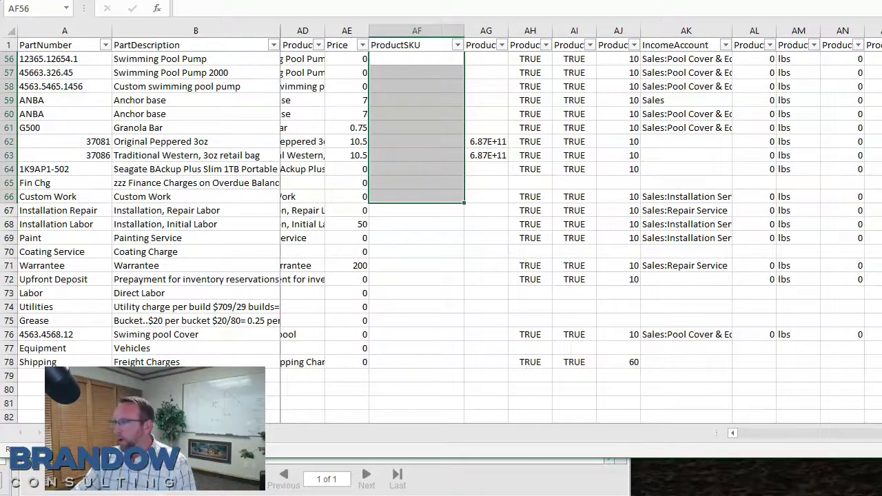
scroll(581, 224, left, 2)
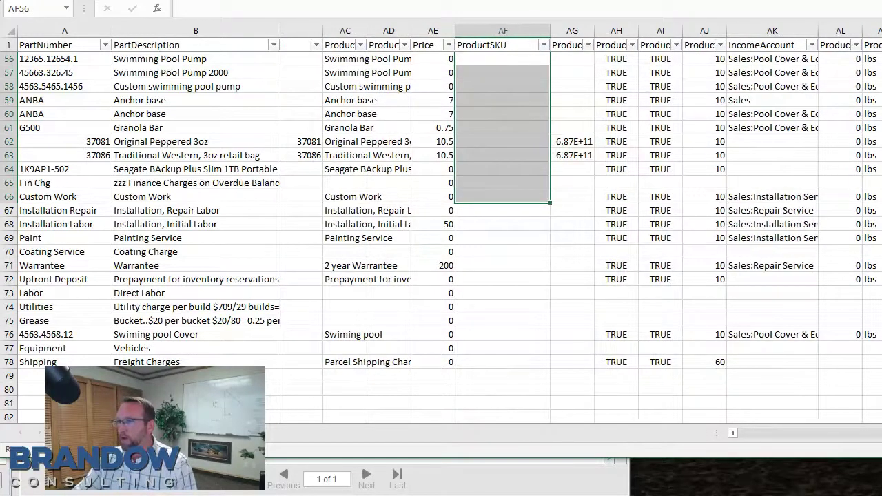
scroll(581, 224, left, 2)
scroll(857, 441, right, 1)
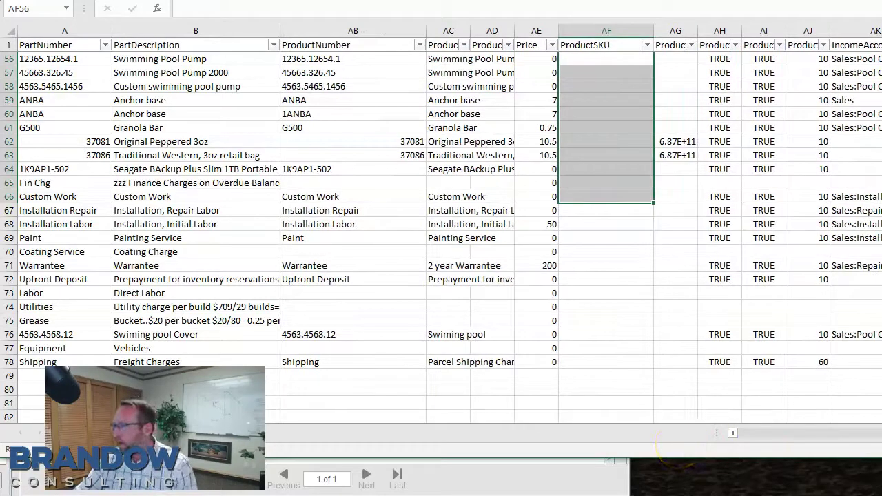
- Widen the ProductUPC column and examine the full UPC stored for Original Peppered 3oz in AG62
scroll(581, 224, right, 3)
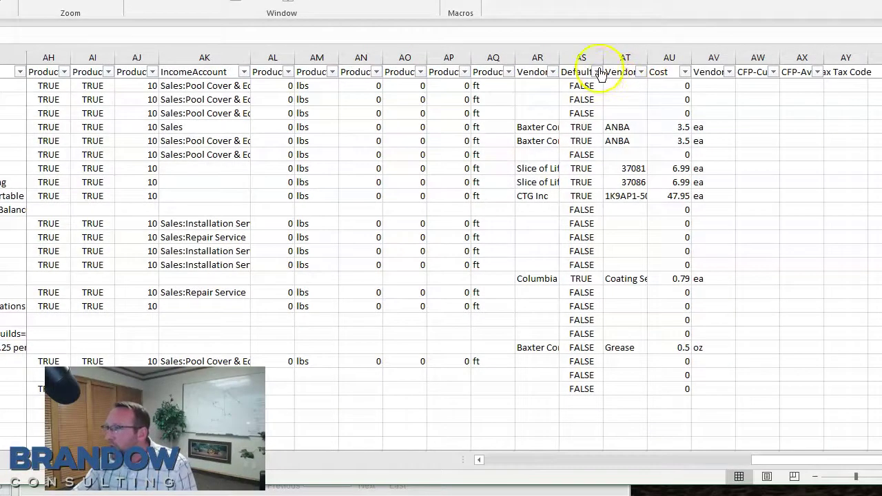
drag(648, 57, 733, 57)
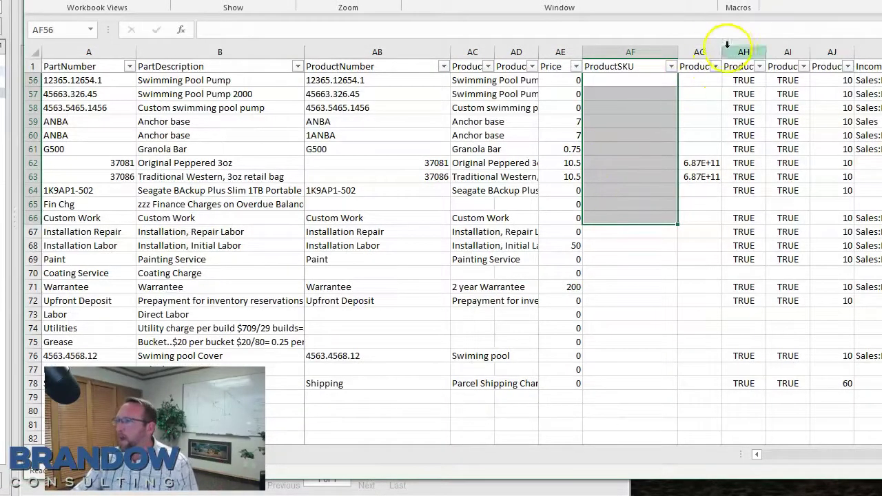
drag(722, 53, 784, 53)
click(735, 162)
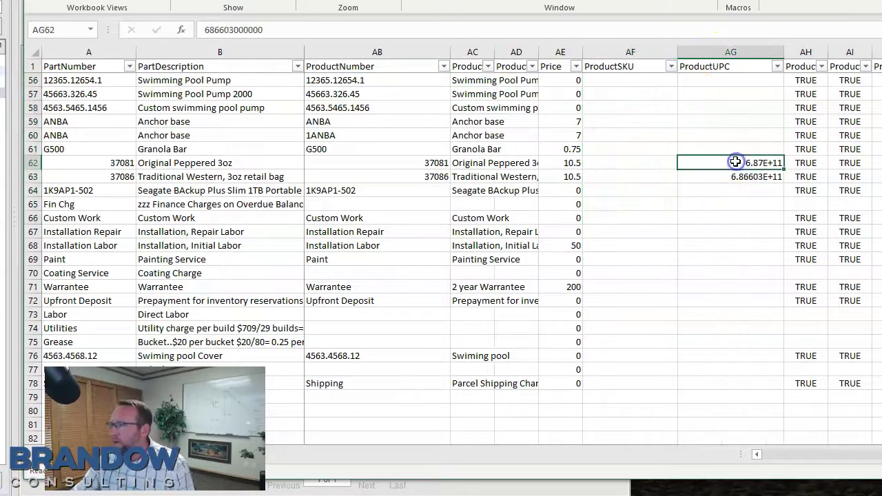
drag(259, 30, 179, 30)
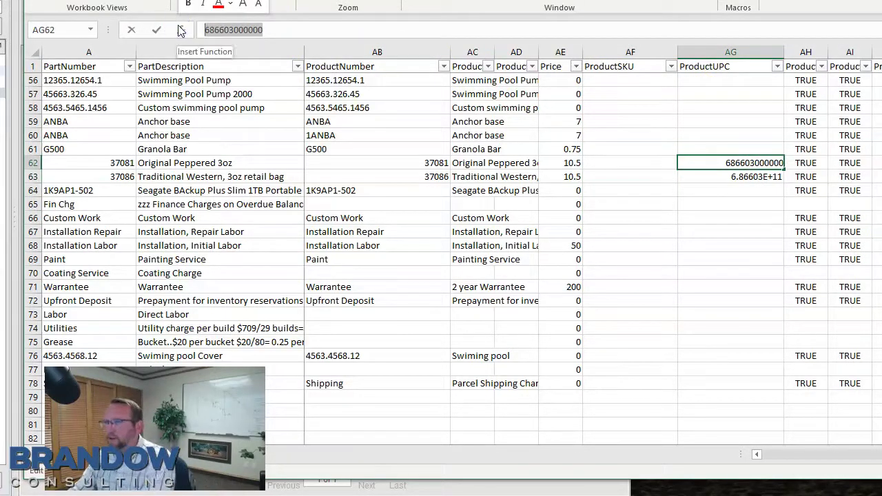
- Sort the list by ProductUPC from smallest to largest and check the UPC in AG4
click(779, 67)
click(772, 82)
click(755, 109)
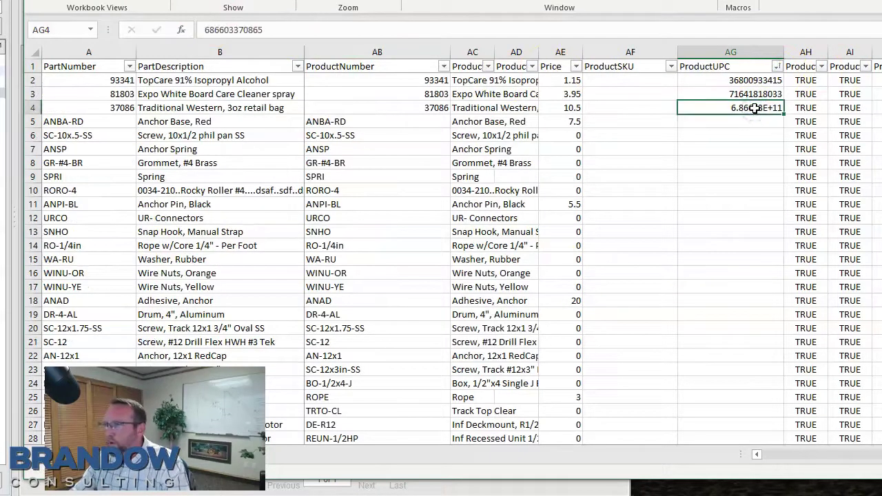
- Apply a custom number format of 13 zeros to the entire ProductUPC column
click(726, 54)
right_click(726, 55)
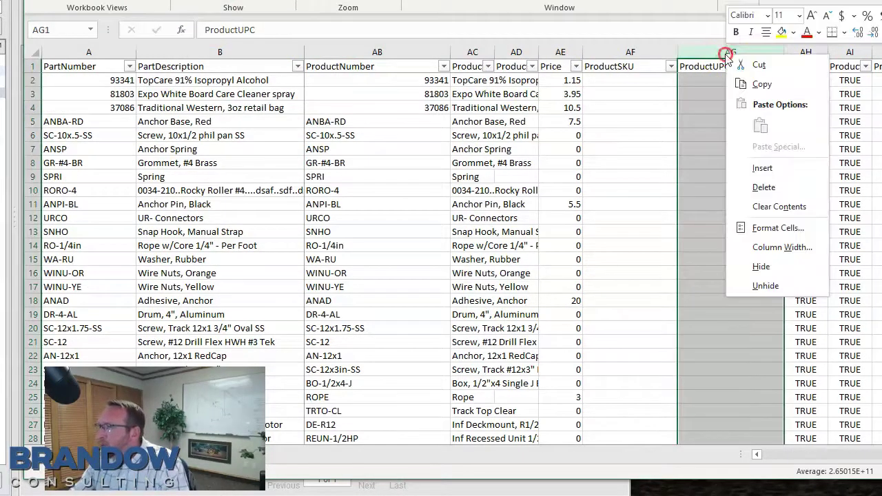
click(765, 227)
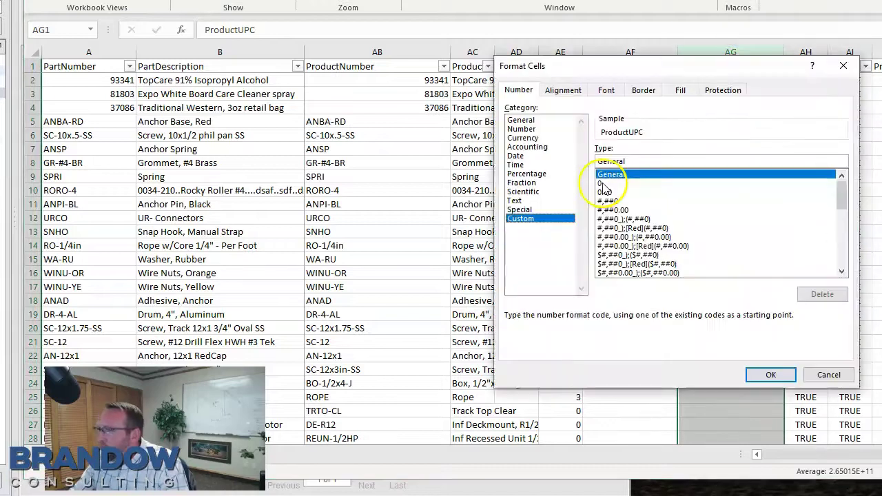
click(604, 184)
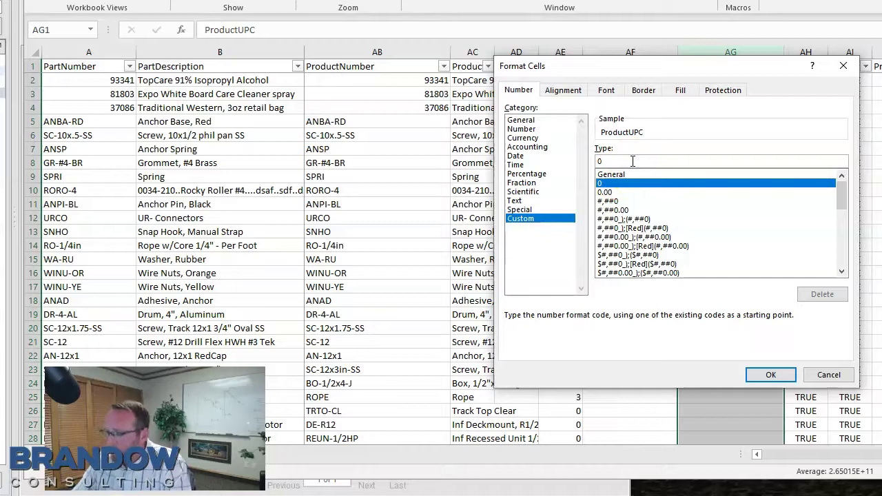
key(BackSpace)
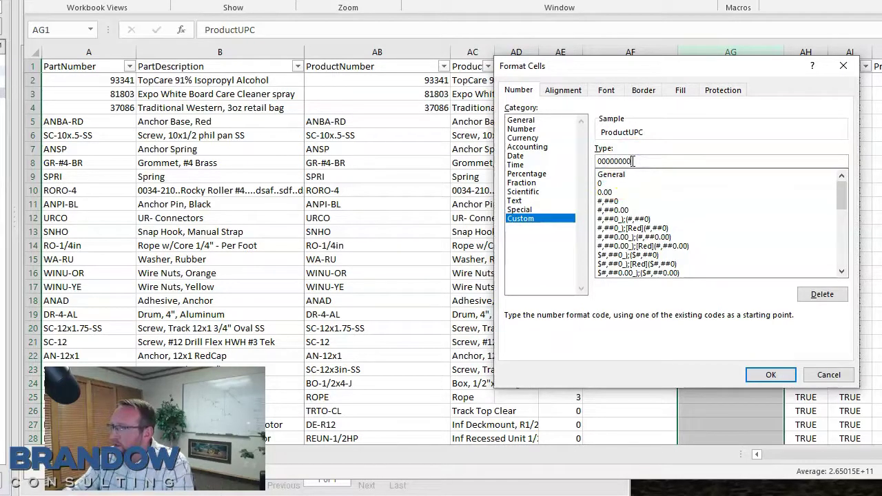
key(Return)
click(748, 177)
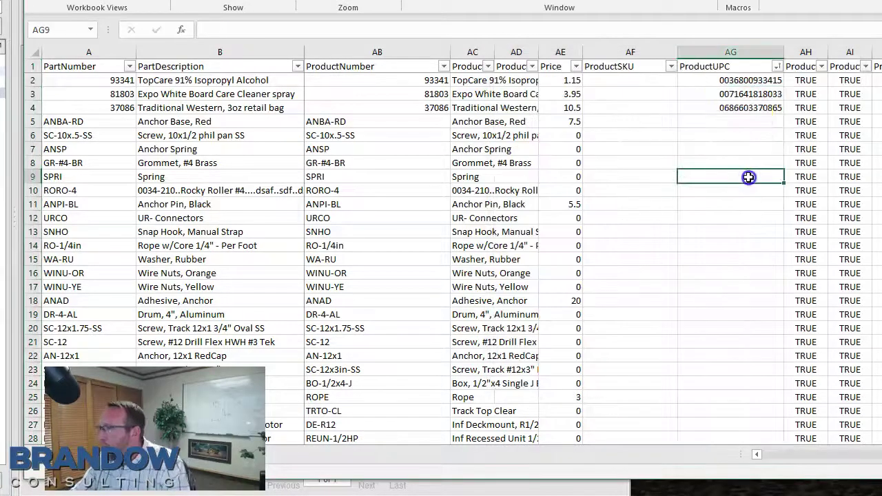
- Check the UPCs in AG2 to AG4 and fit the ProductActive, ProductTaxable and ProductSOItemTypeID columns to their headings
click(739, 81)
drag(739, 80, 737, 112)
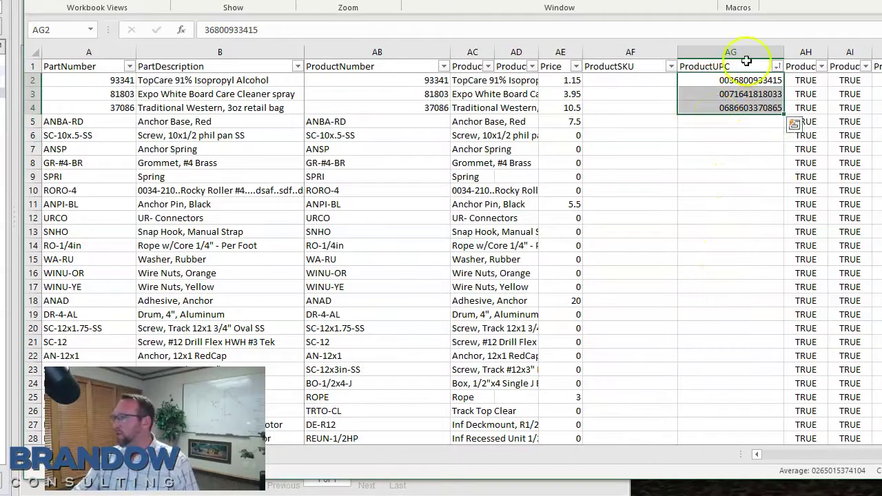
drag(881, 52, 806, 52)
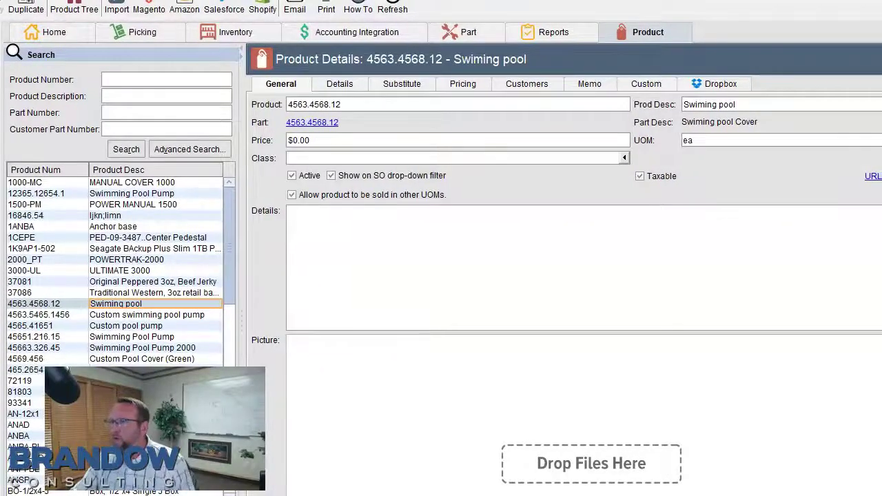
- In Fishbowl, open the Swiming pool product's details and examine the options for SO Item Type
click(337, 84)
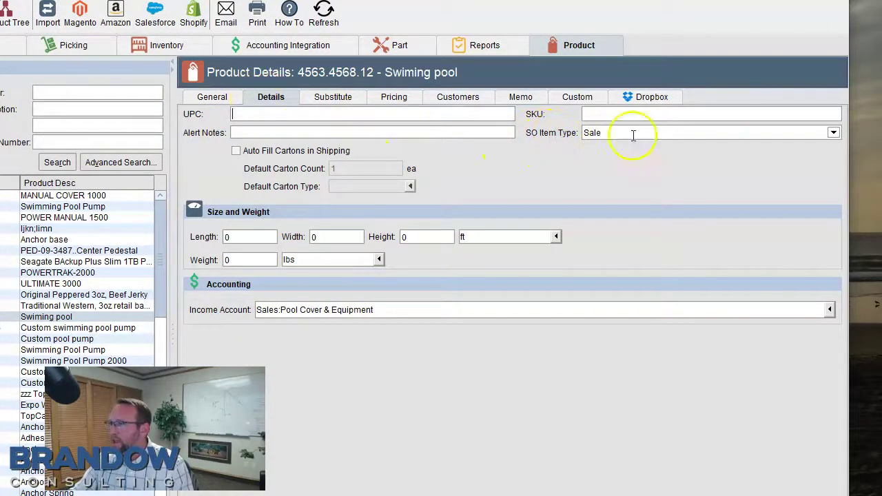
click(833, 133)
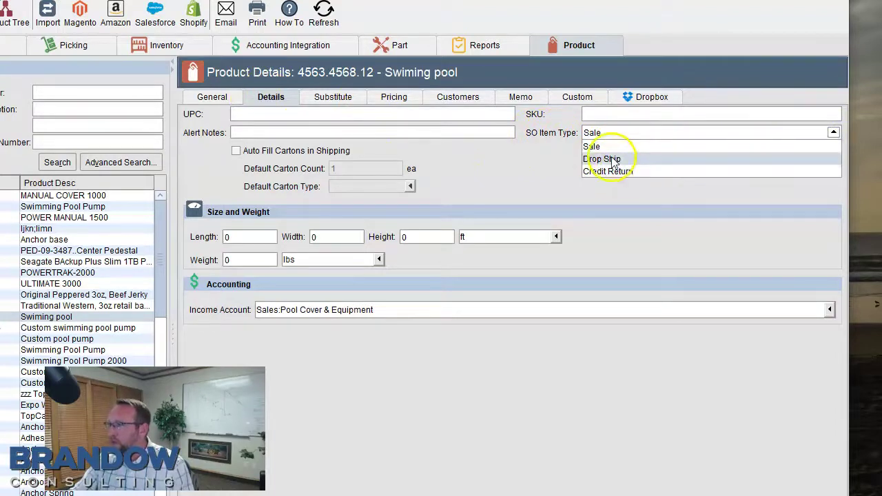
- Return to Excel, widen the IncomeAccount column and compare its values with the Swiming pool product's income account in Fishbowl
key(alt+Tab)
drag(467, 41, 579, 41)
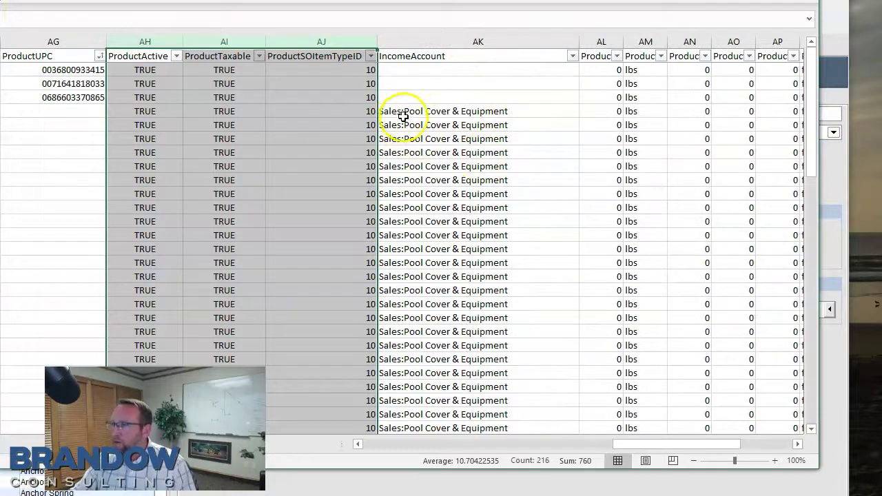
drag(402, 113, 429, 422)
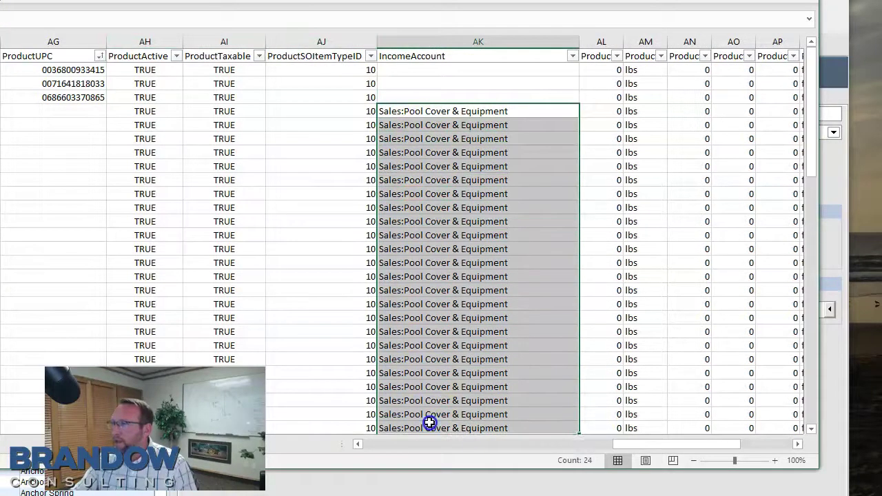
scroll(429, 423, right, 2)
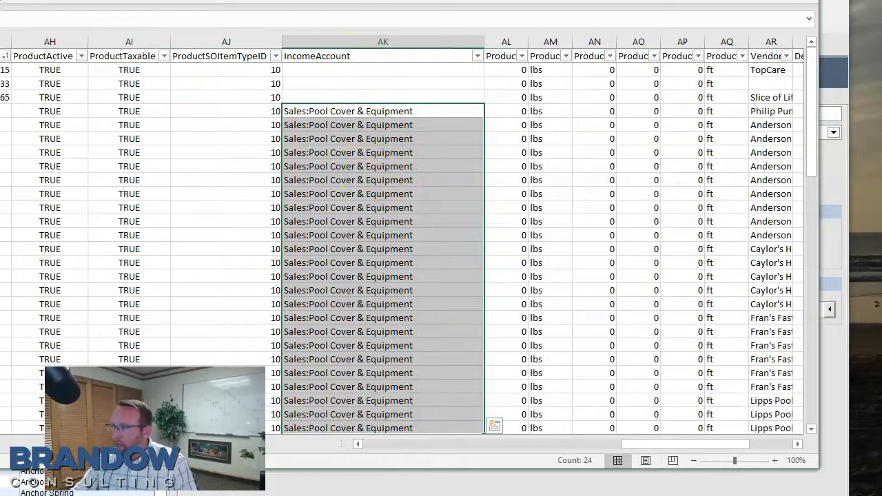
click(508, 335)
key(alt+Tab)
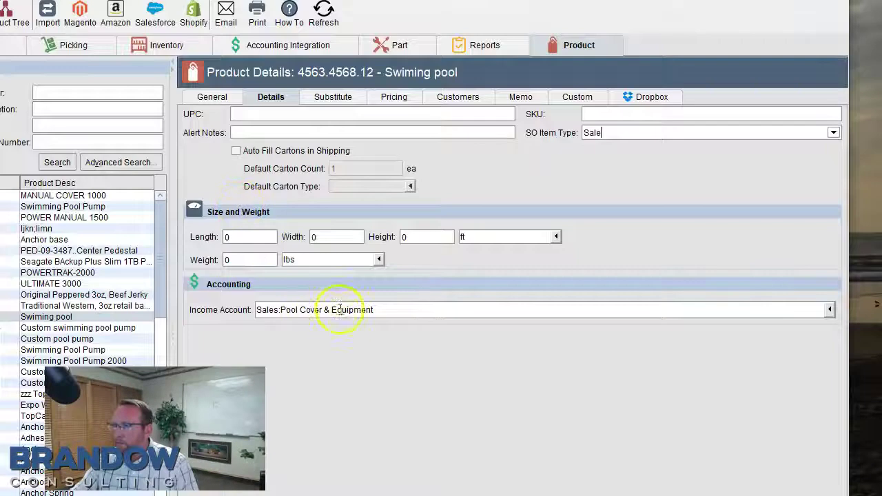
click(387, 311)
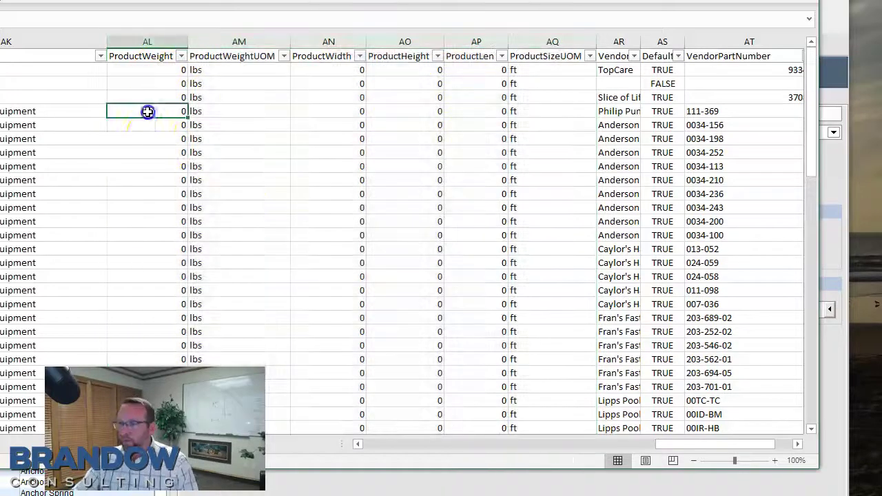
- In Excel, check the ProductWeight cells AL5 to AL19 and widen the Vendor column to show the full vendor names
drag(145, 110, 145, 306)
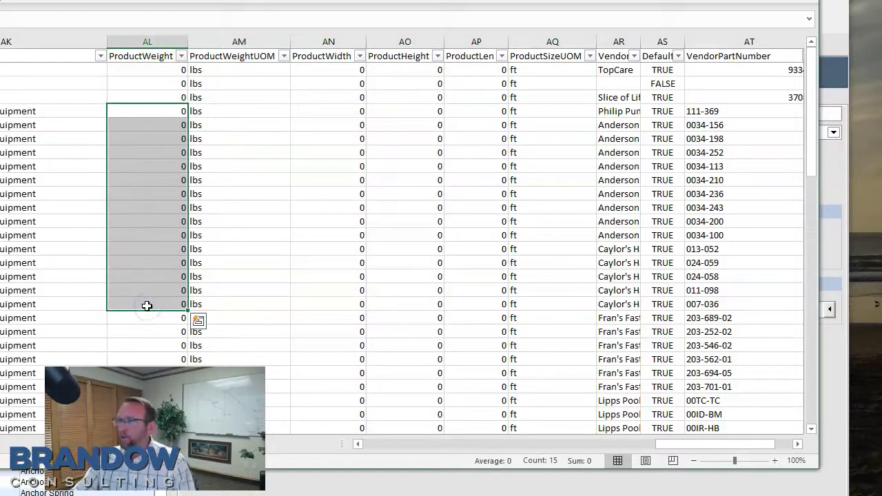
drag(705, 445, 733, 447)
drag(357, 42, 513, 41)
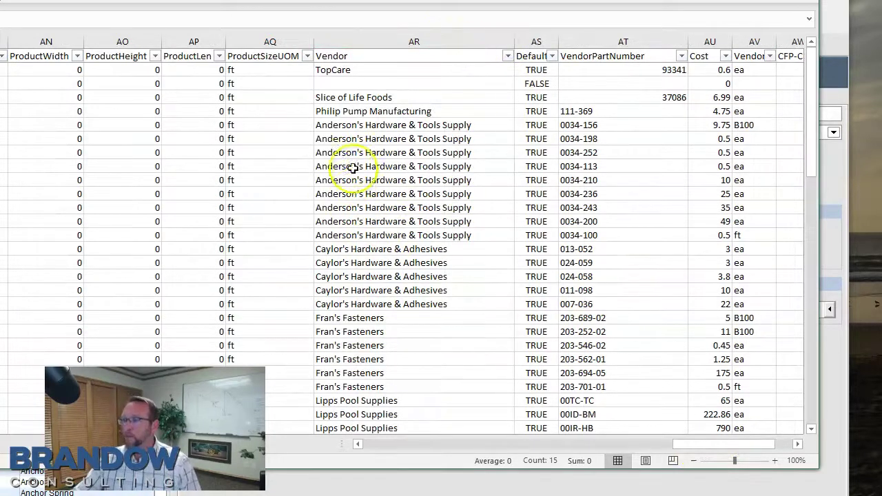
drag(367, 126, 370, 237)
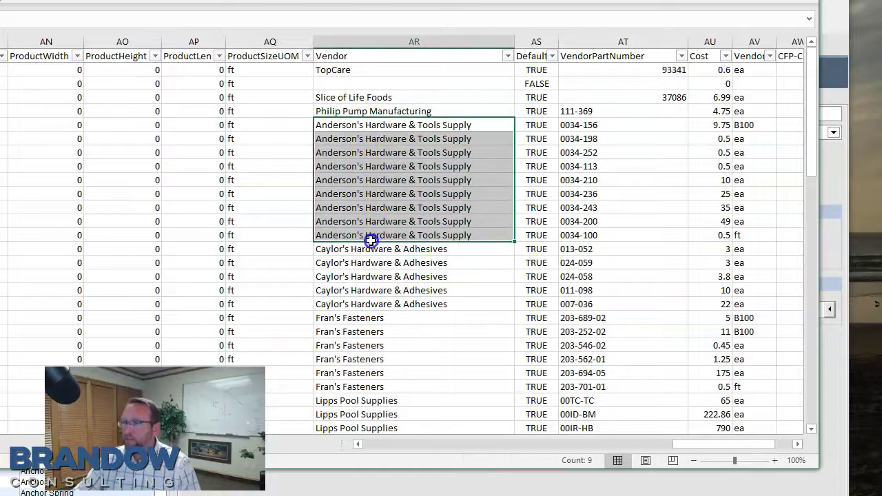
- Copy the vendor name Anderson's Hardware & Tools Supply from AR6 and search for it in Fishbowl's vendor list
double_click(483, 126)
drag(485, 126, 285, 112)
key(ctrl+c)
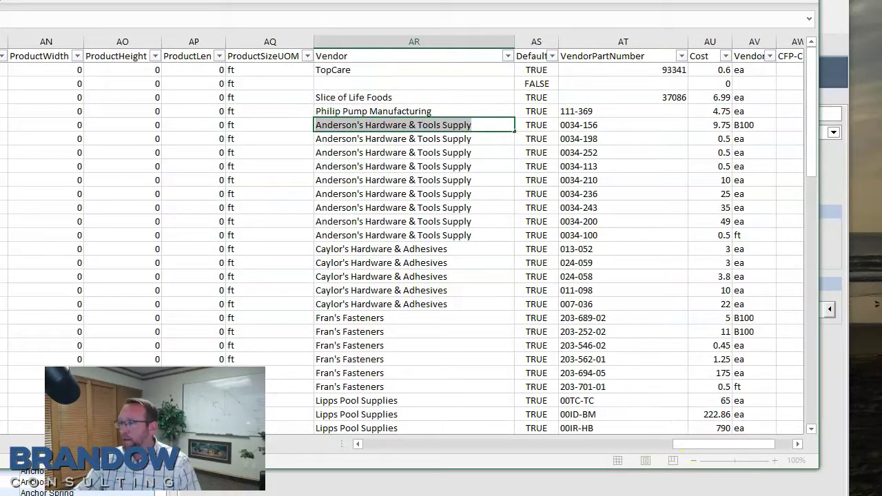
key(alt+Tab)
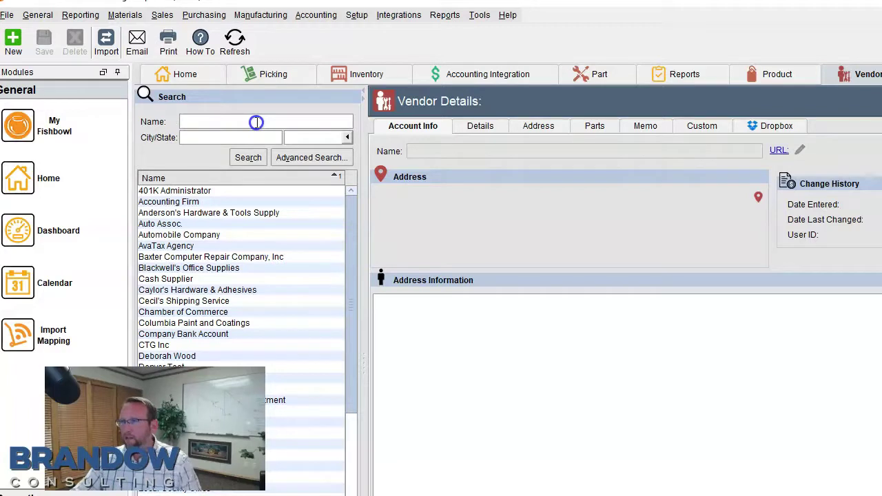
key(ctrl+v)
click(278, 191)
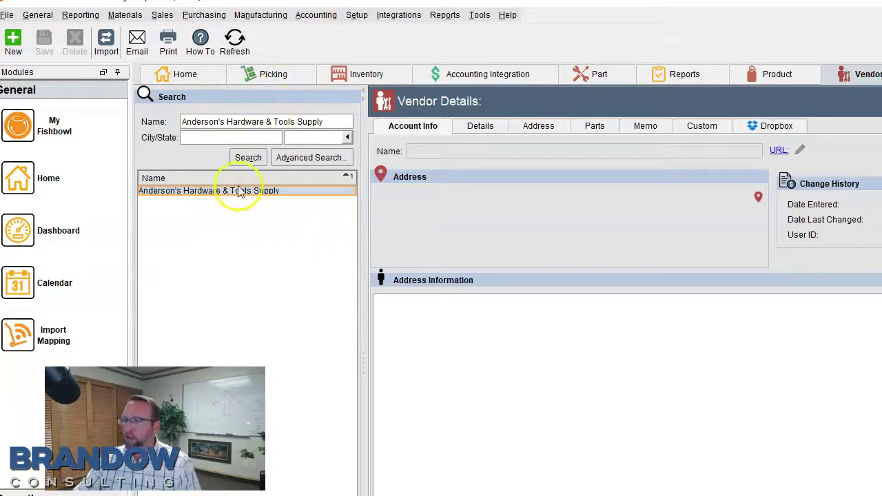
- Return to Excel and widen the DefaultVendor column to fit its heading
key(alt+Tab)
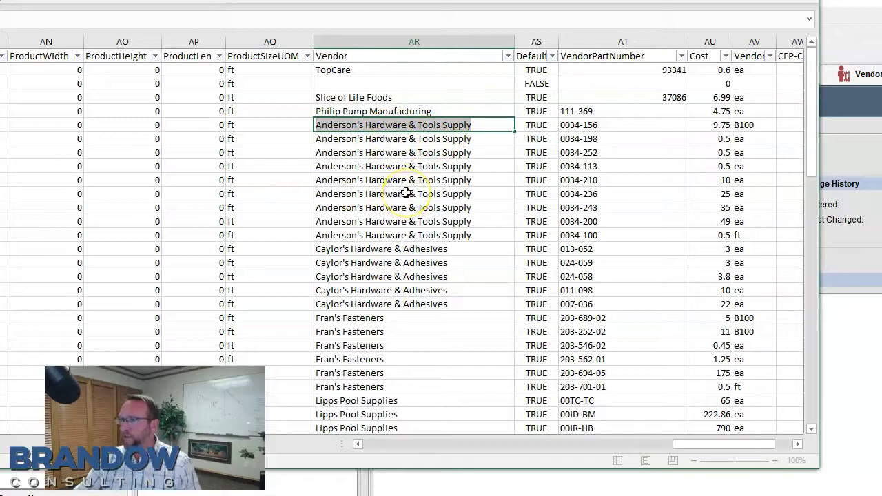
click(544, 166)
drag(559, 38, 599, 42)
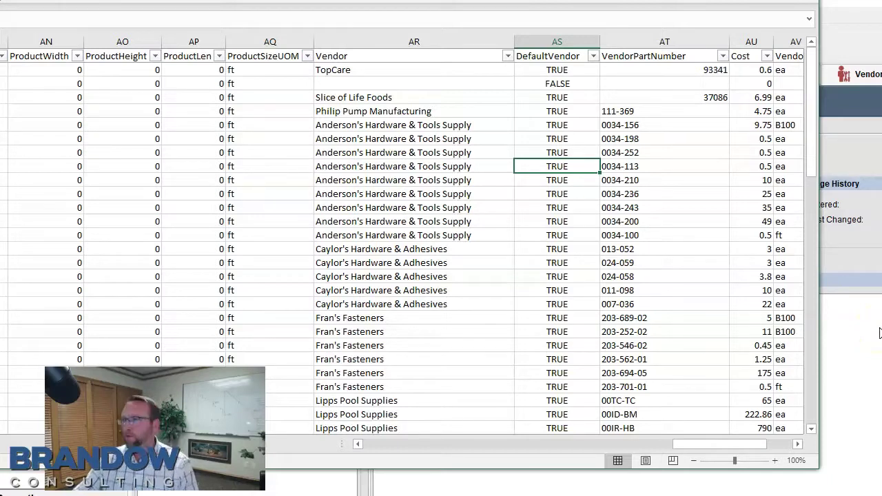
- Compare the VendorPartNumber values, including AT8 and AT10 to AT16, with the part numbers in column A
click(653, 156)
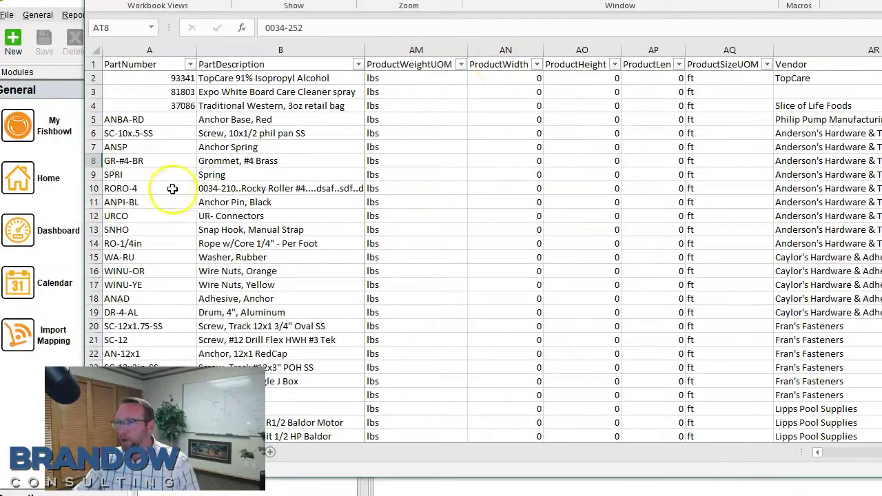
click(161, 200)
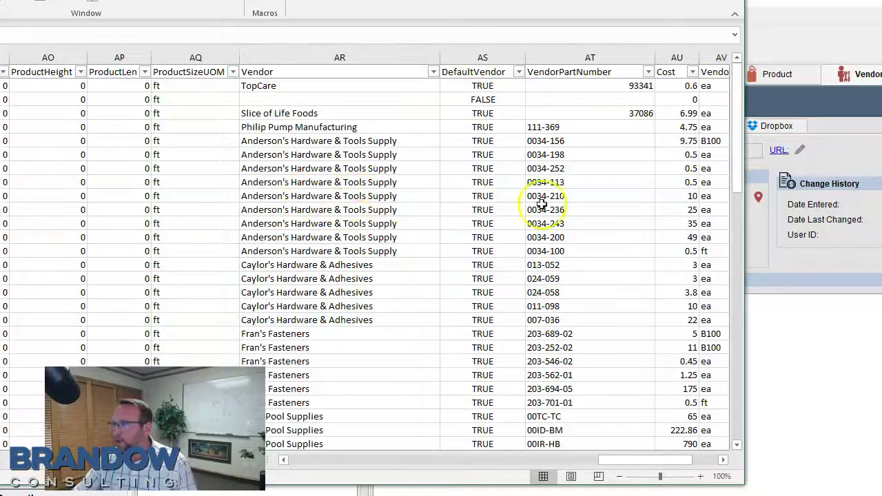
drag(551, 195, 554, 281)
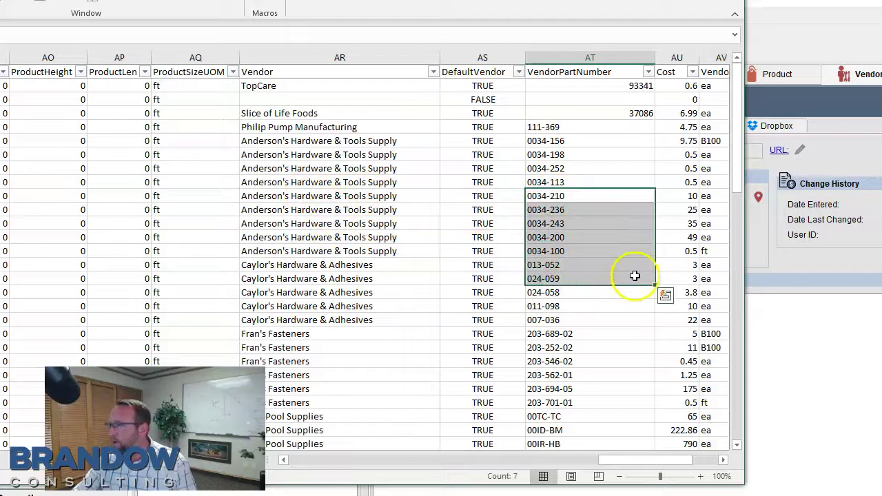
scroll(689, 255, down, 1)
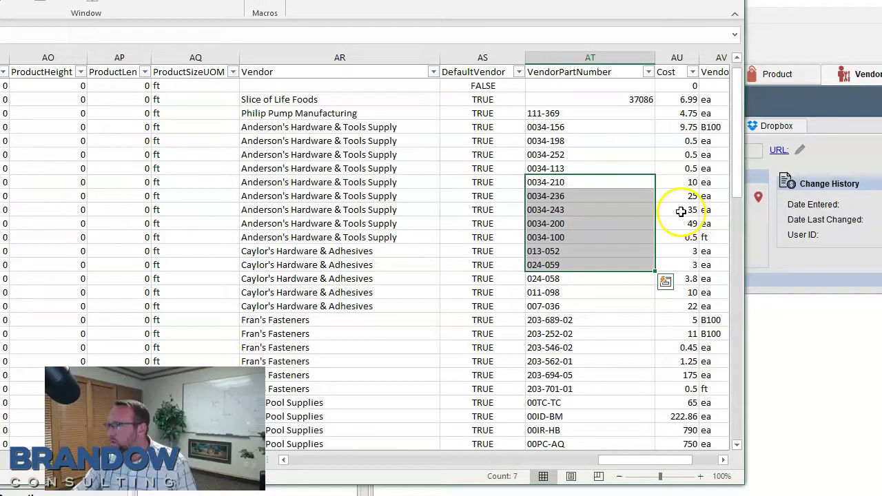
- Examine the Cost and VendorUOM values and select row 20 to compare its vendor UOM with the part's UOM
click(681, 211)
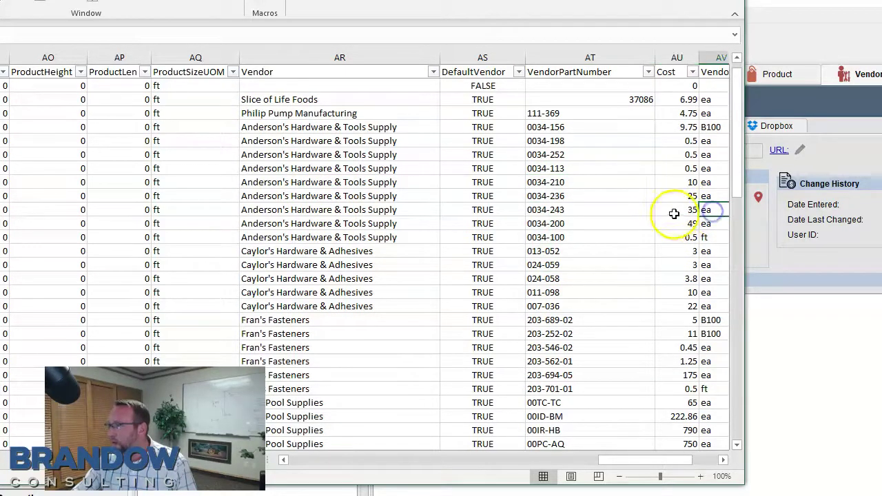
click(707, 210)
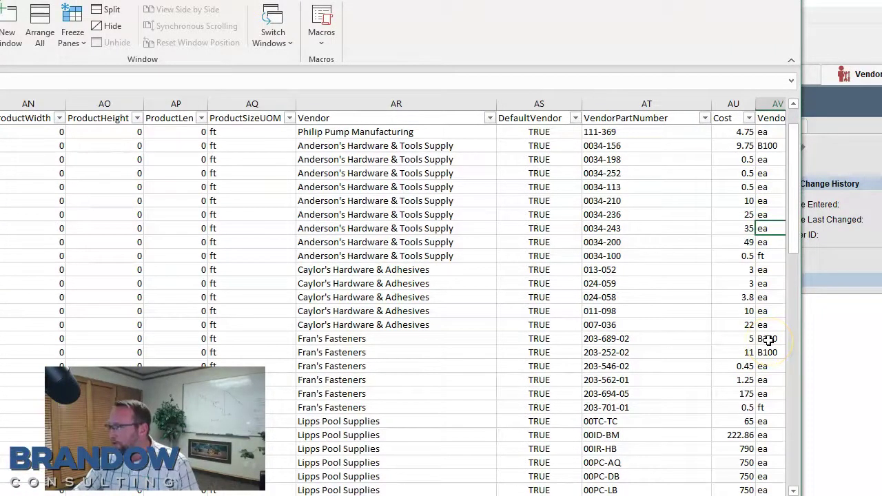
click(768, 339)
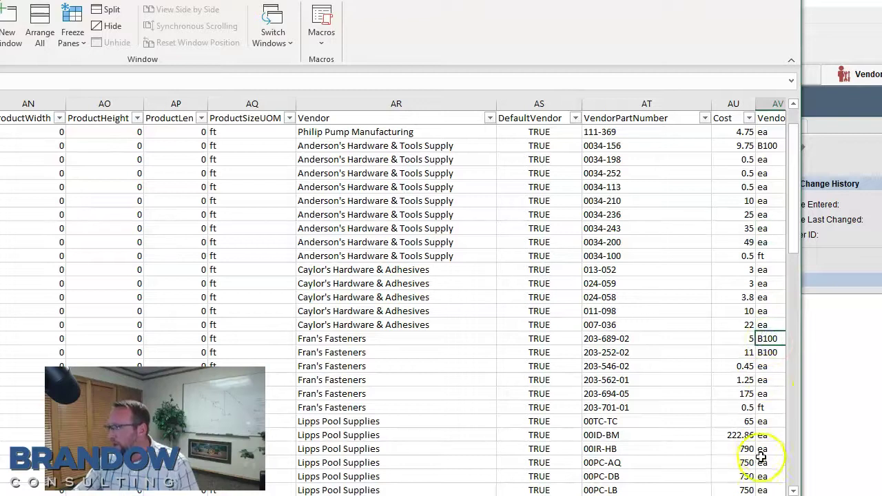
scroll(626, 347, right, 3)
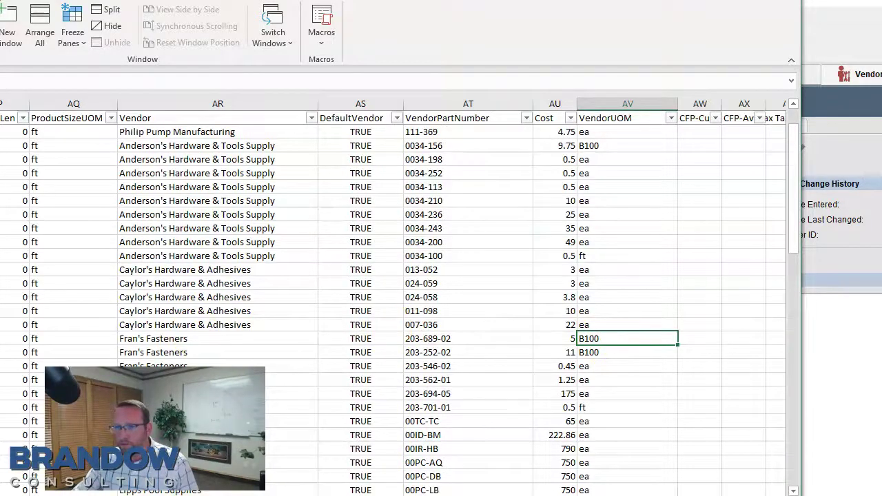
click(85, 339)
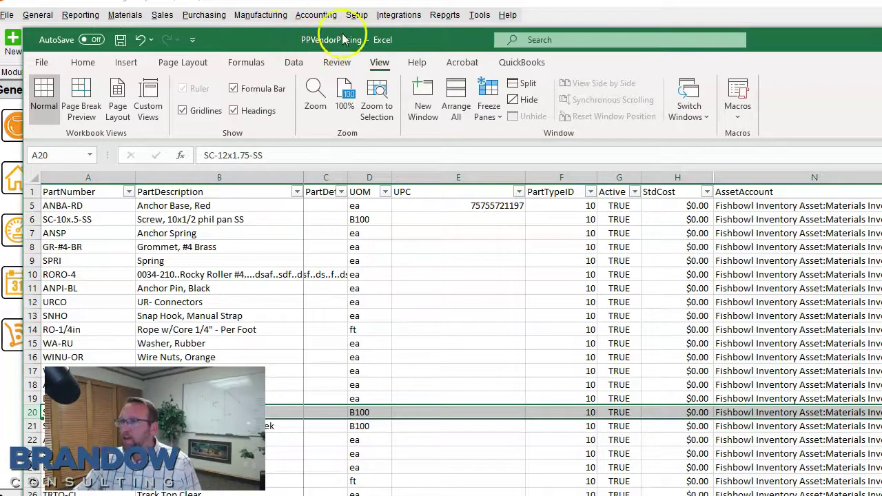
- Save a copy of the file to the Desktop as the comma-delimited CSV "PPVendorPricing ready to import"
click(41, 64)
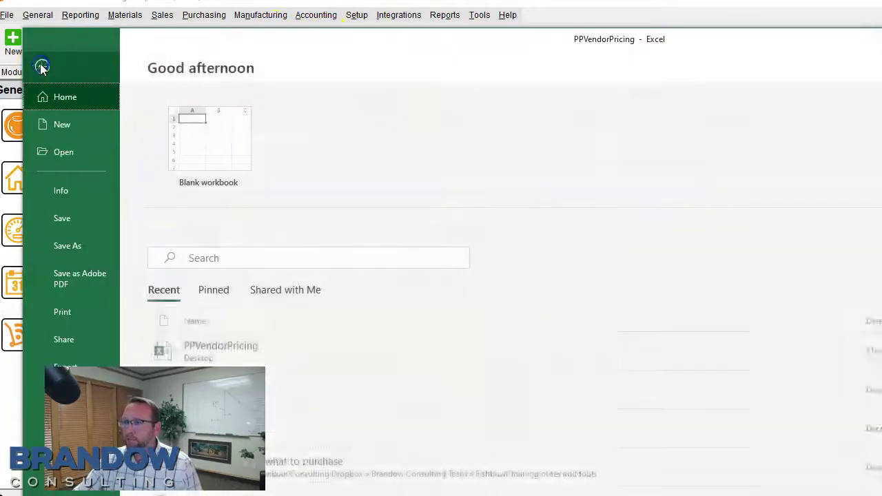
click(67, 245)
click(466, 131)
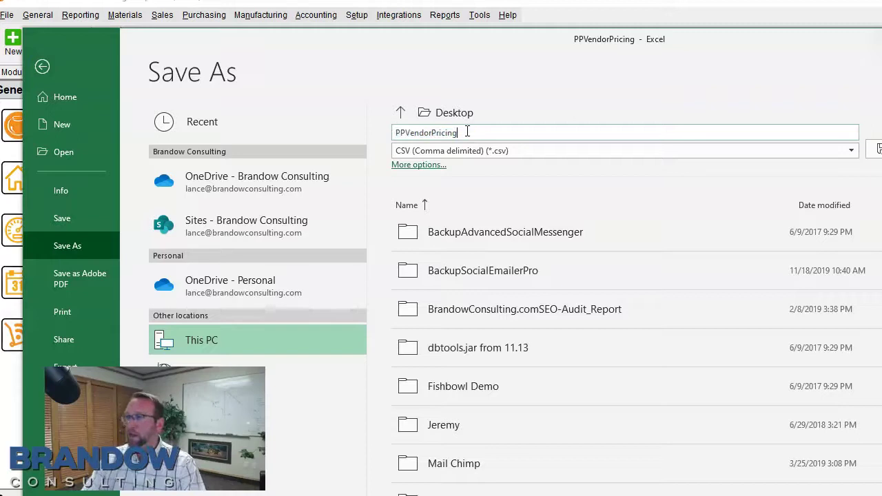
text(ready to im)
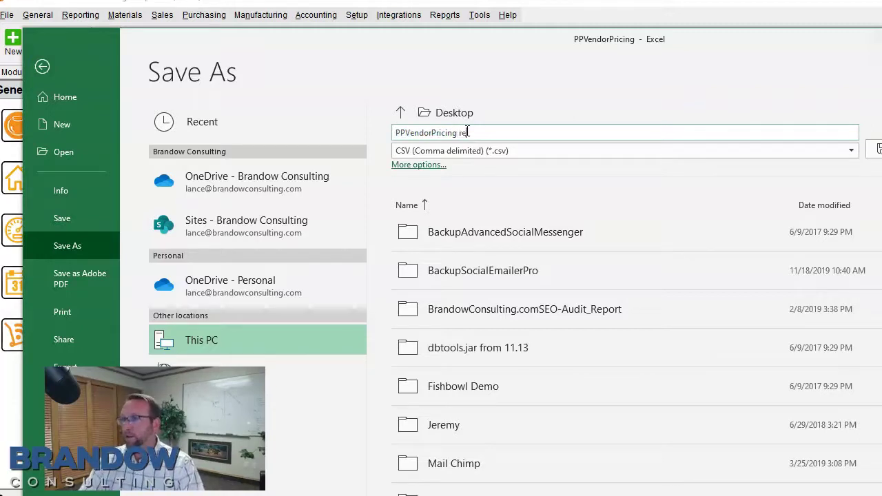
text(port)
click(575, 150)
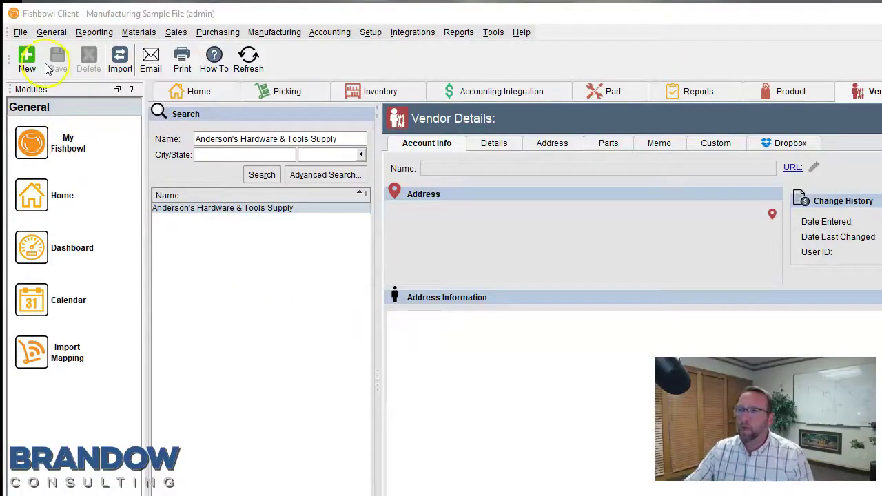
- In Fishbowl, start a Part Product And Vendor Pricing import and advance the wizard to file selection
click(20, 32)
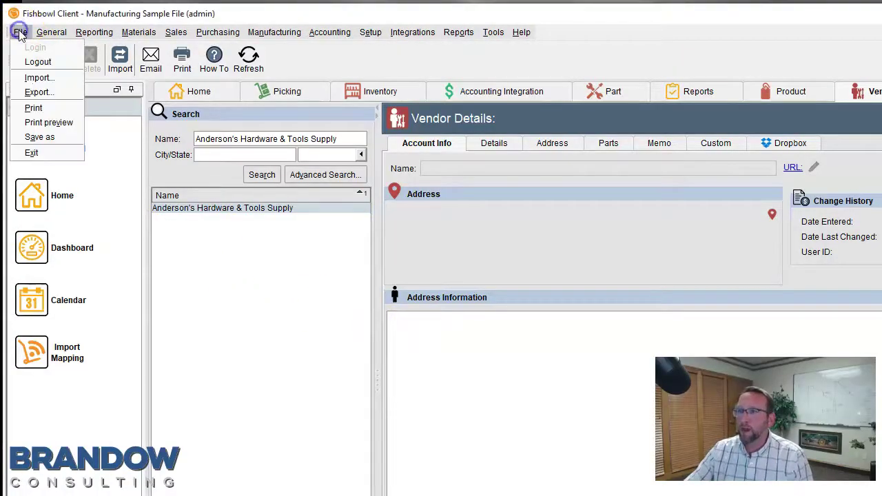
click(39, 77)
click(488, 303)
text(part)
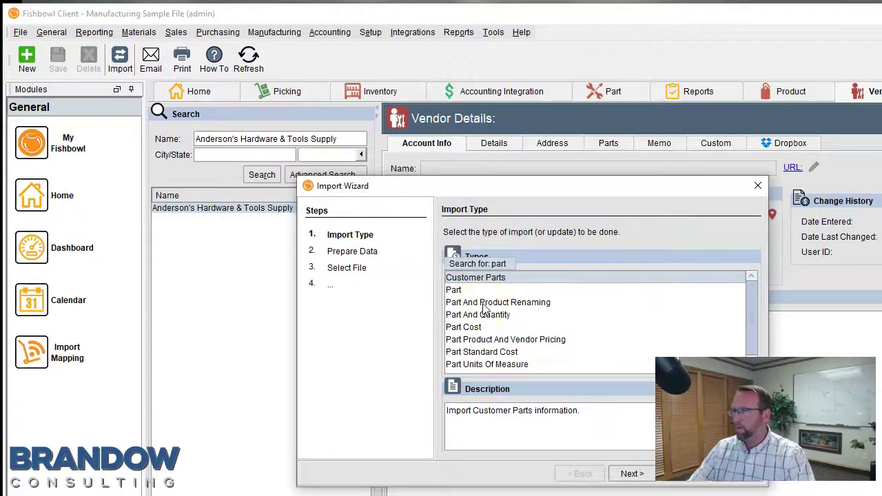
click(510, 340)
key(Return)
click(501, 370)
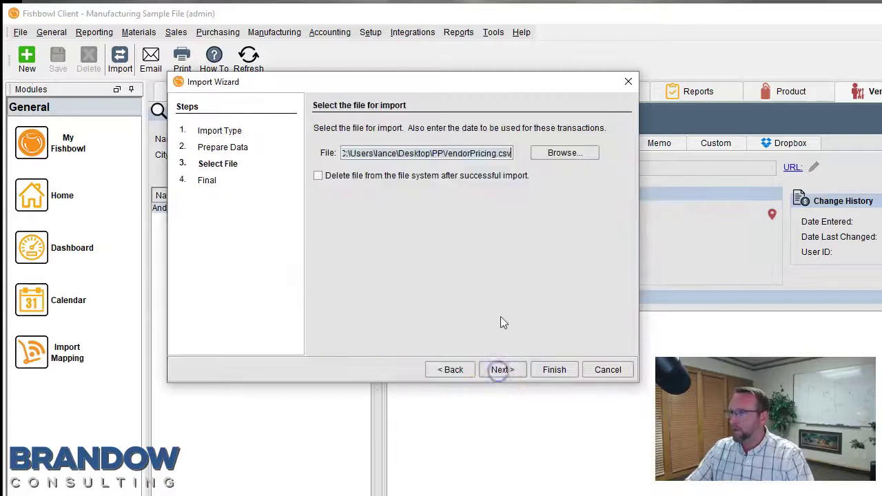
- Choose "PPVendorPricing ready to import.csv" from the Desktop as the import file and run the import
click(564, 153)
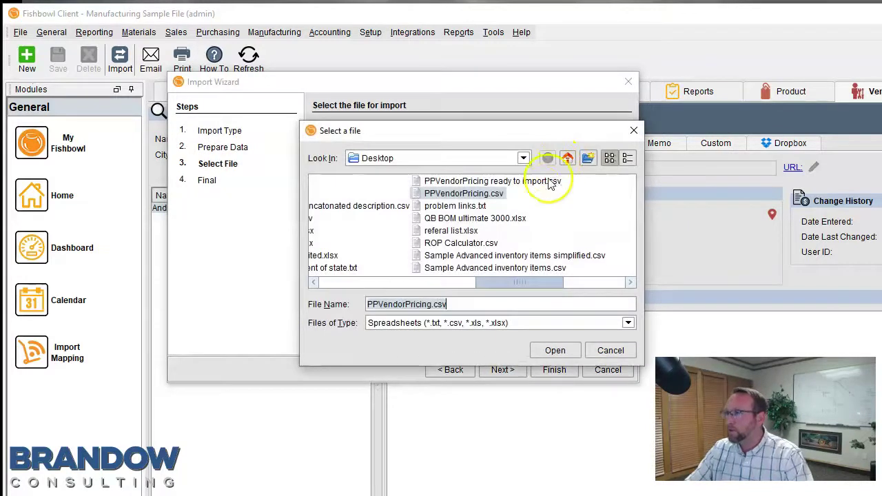
click(476, 181)
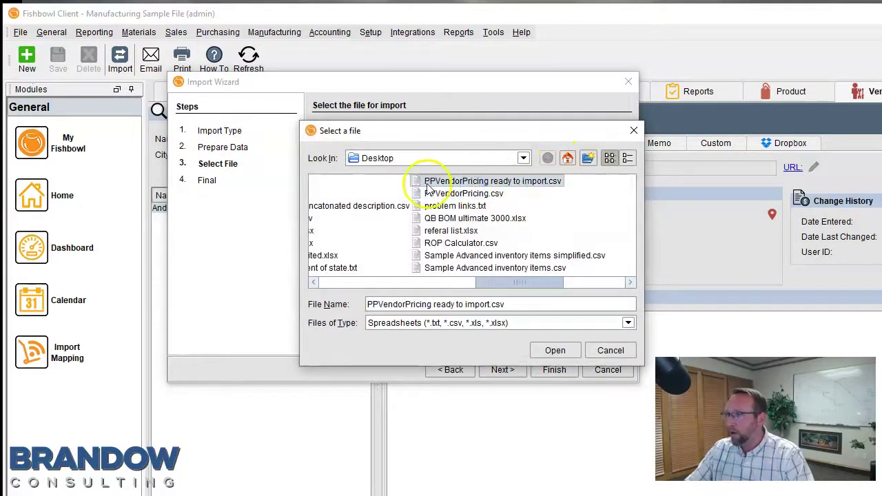
click(553, 352)
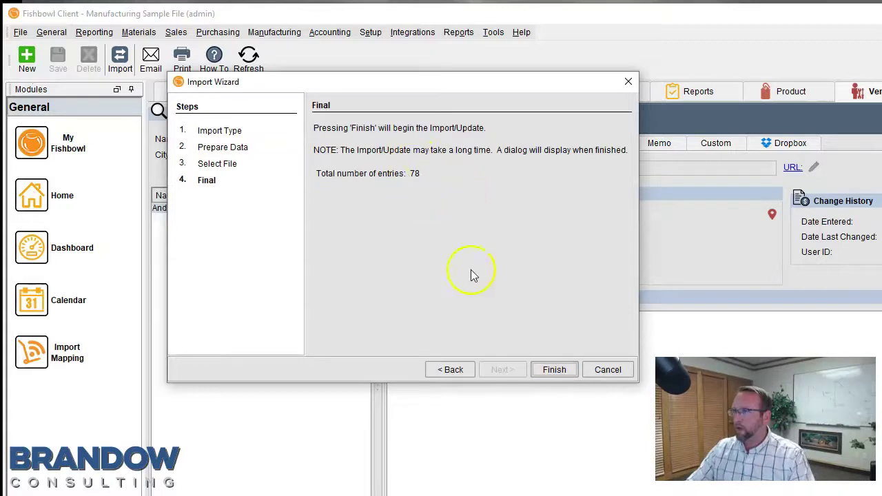
click(552, 372)
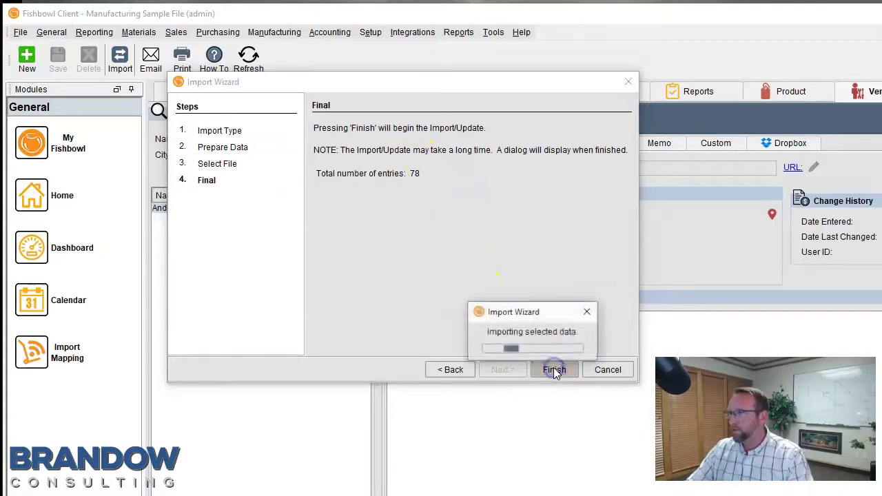